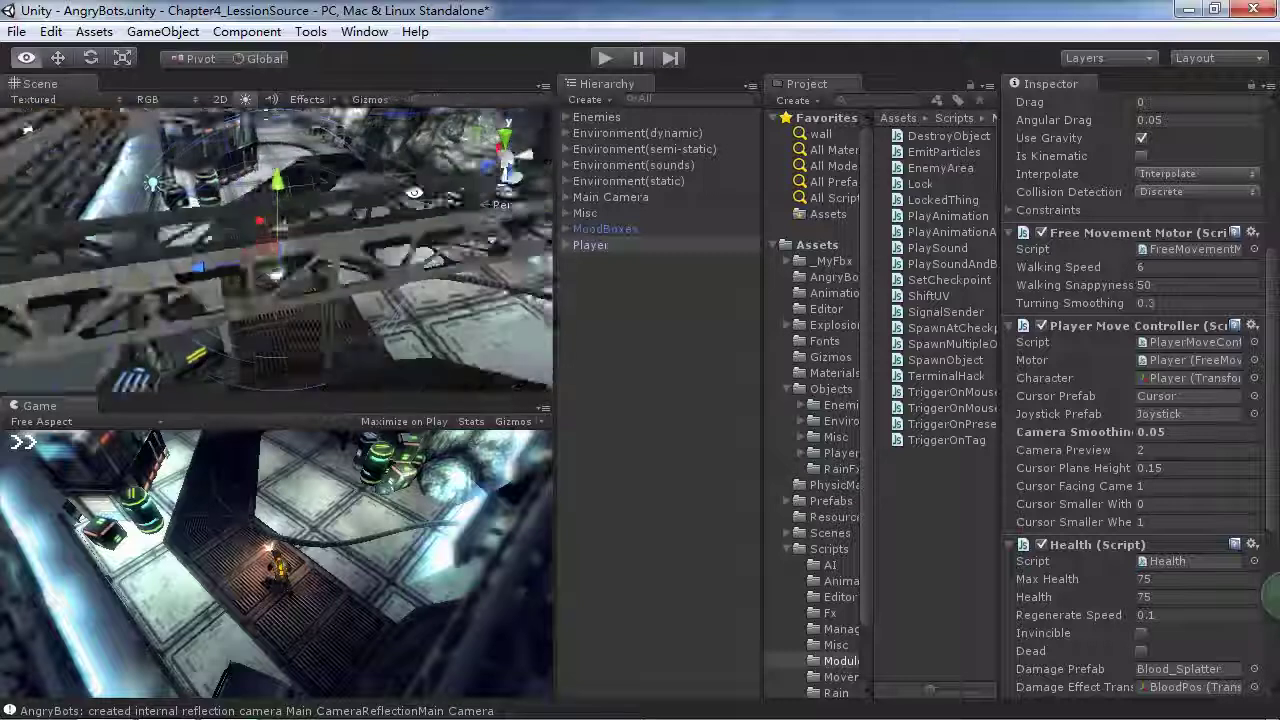
Examine the Player object in the scene and review its collider, rigidbody and script components in the Inspector
scroll(373, 277, up, 3)
scroll(373, 268, up, 3)
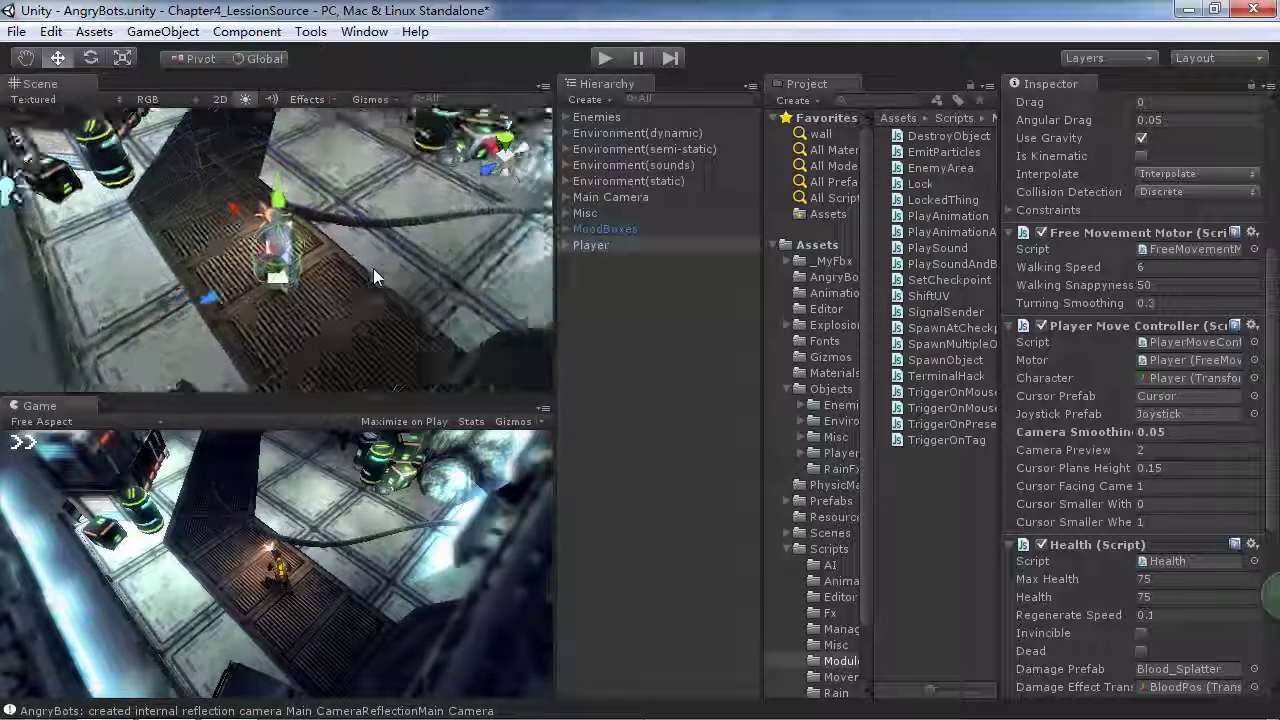
scroll(1113, 300, up, 3)
scroll(1113, 300, up, 5)
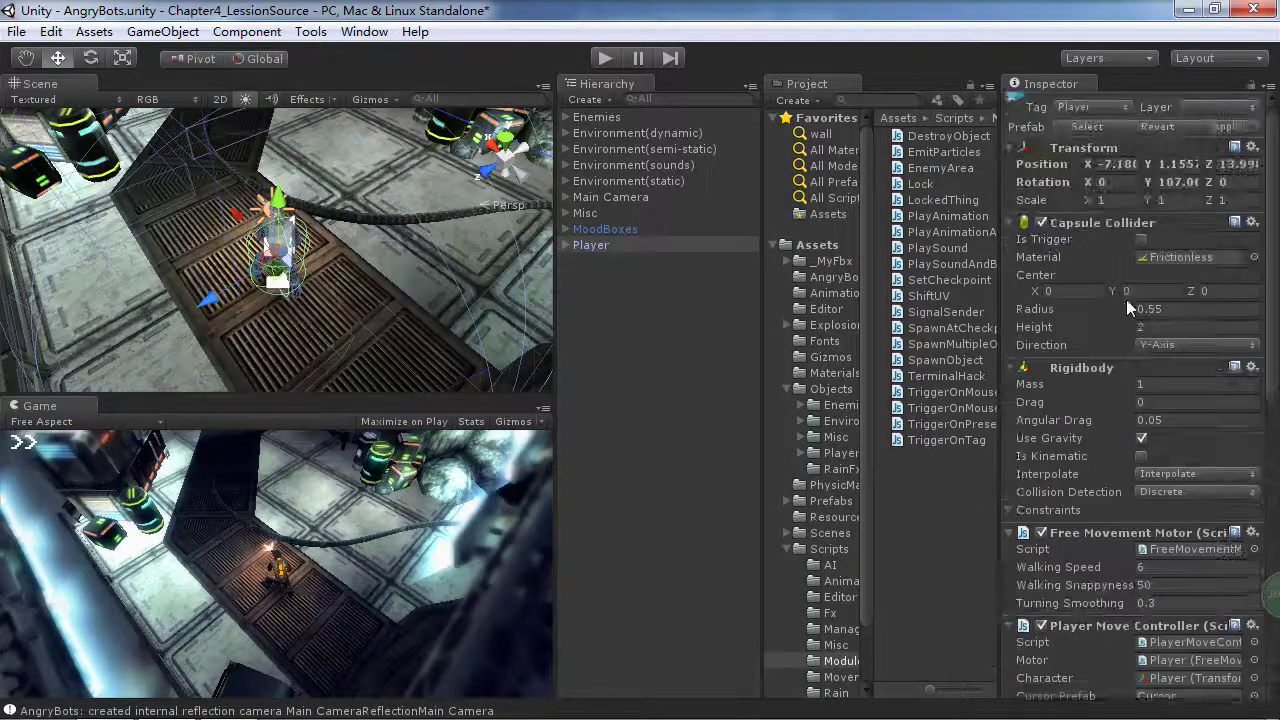
scroll(1128, 300, down, 2)
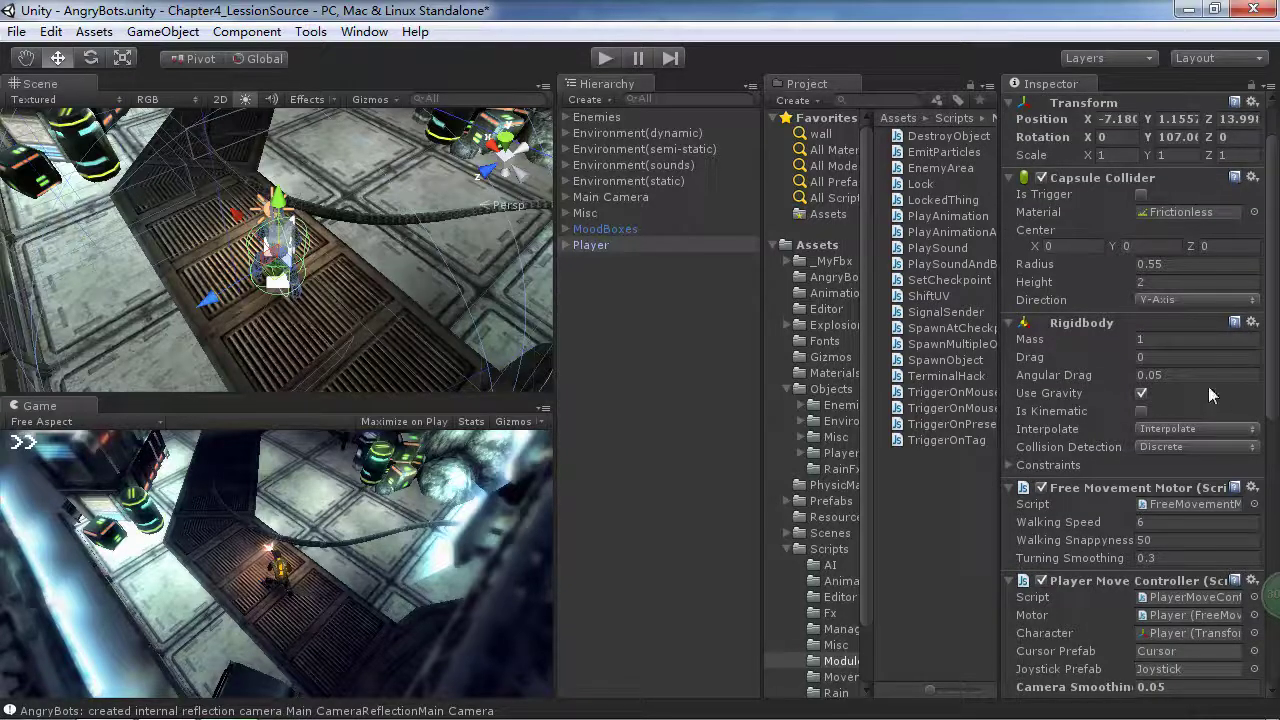
scroll(1214, 372, down, 15)
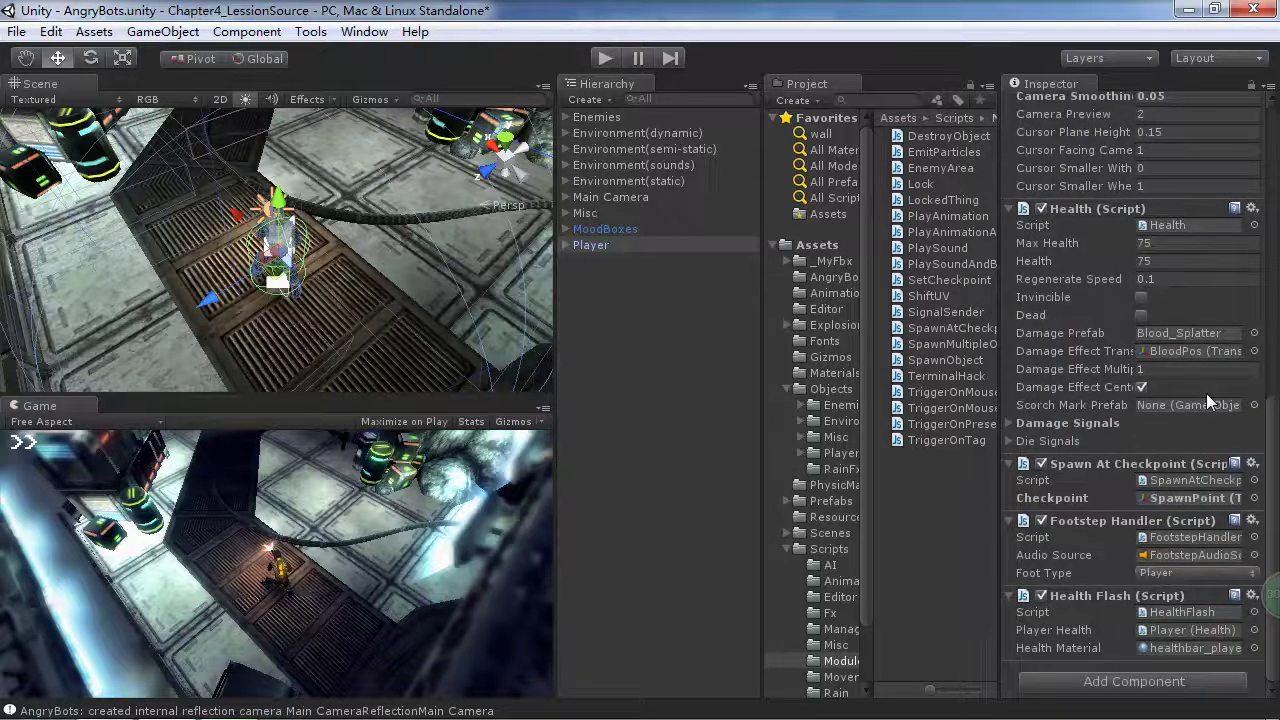
scroll(1200, 400, up, 16)
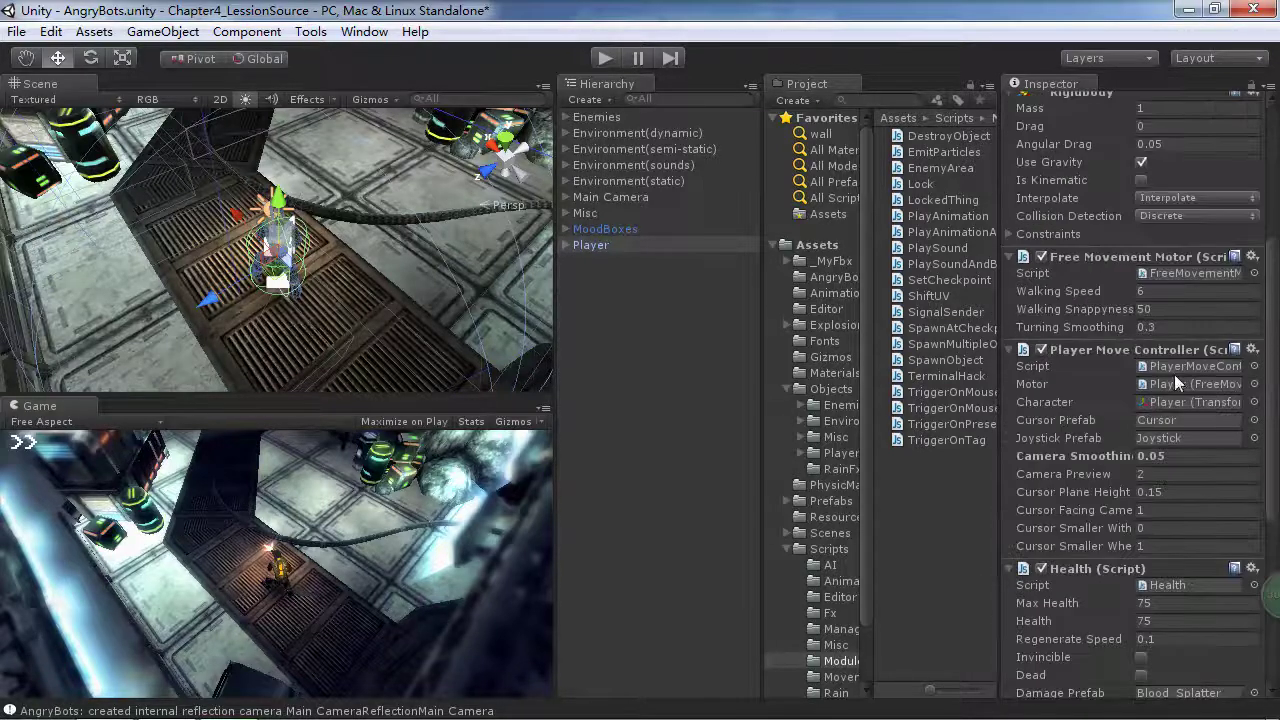
scroll(1160, 372, down, 6)
scroll(1160, 373, up, 3)
scroll(1160, 375, down, 1)
Collapse all of the Player's script components, from Free Movement Motor through Health Flash
click(1160, 372)
scroll(1160, 372, down, 1)
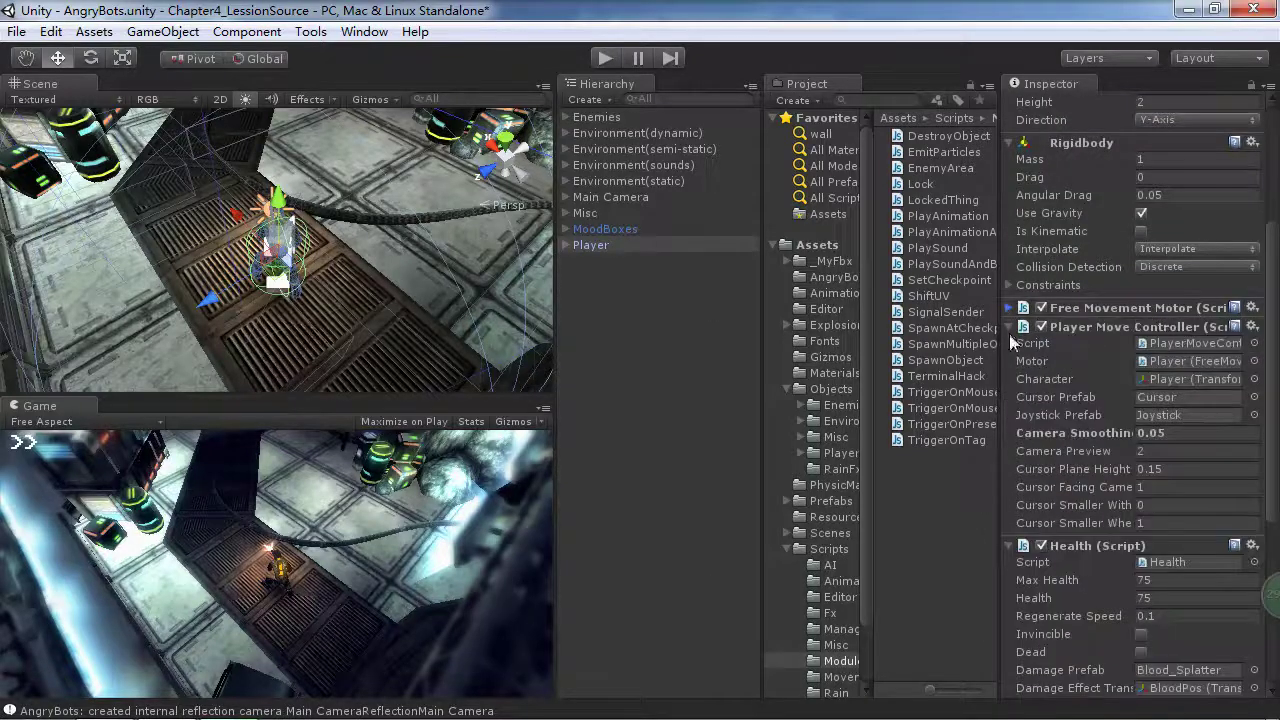
click(1009, 330)
click(1009, 345)
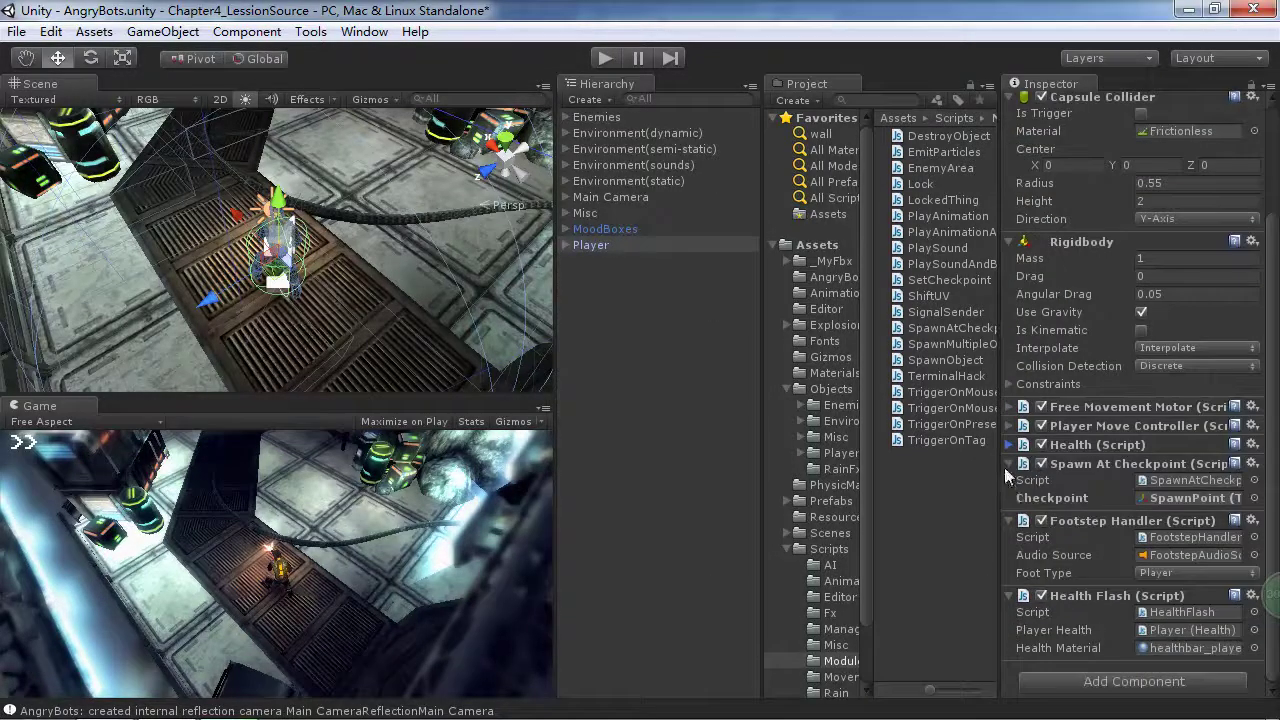
click(1006, 465)
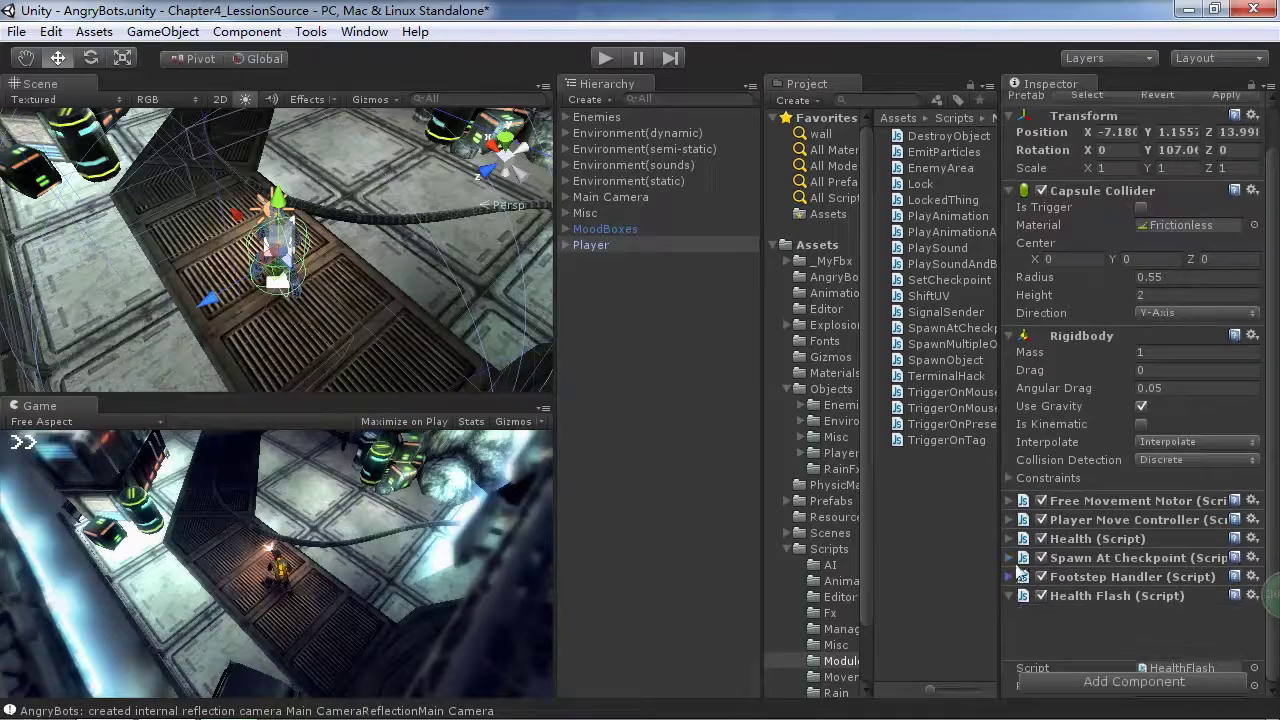
click(1010, 597)
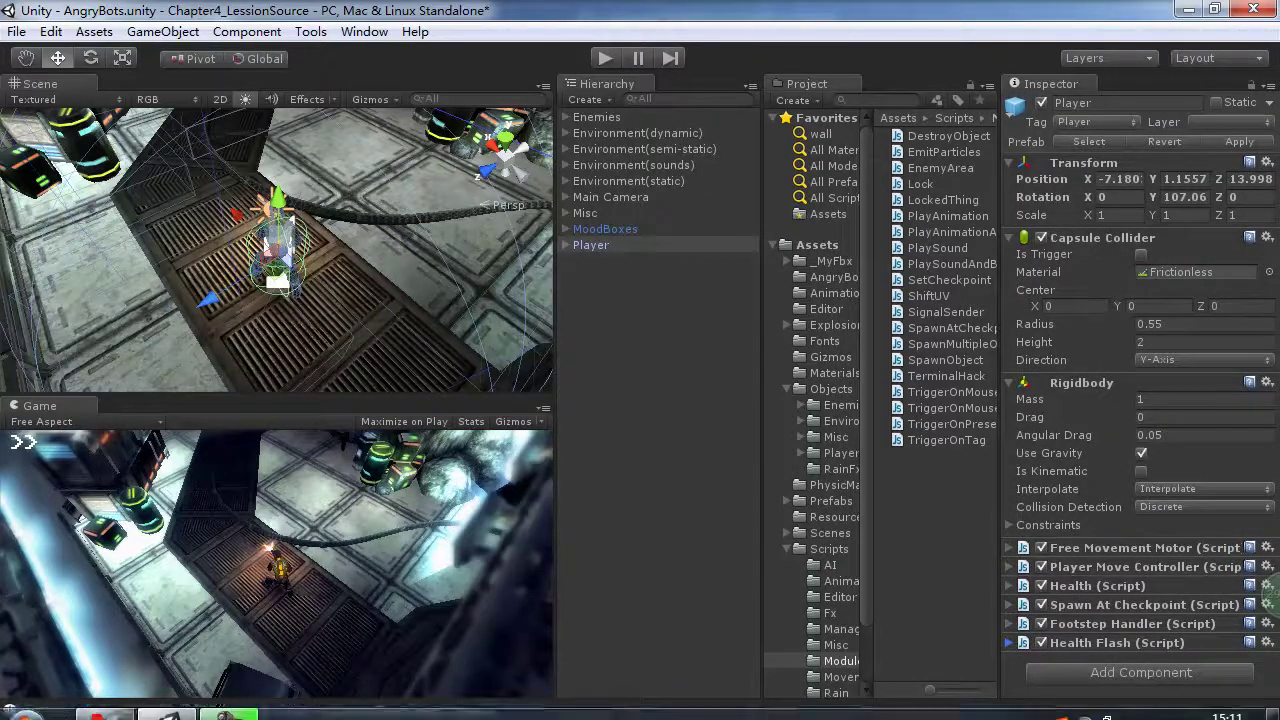
Switch to the Mindjet notes and delete the stray characters "问加你" after "FreeMovementMotor.js" in item 1
click(88, 706)
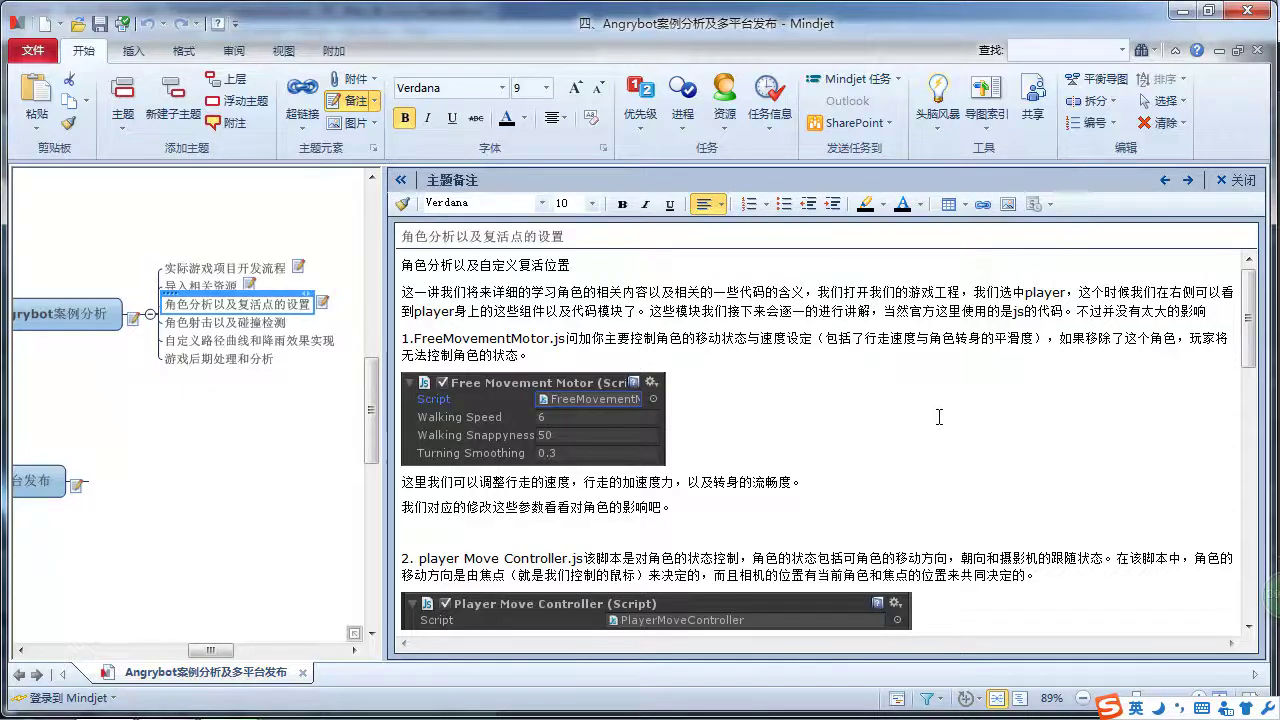
key(alt+Tab)
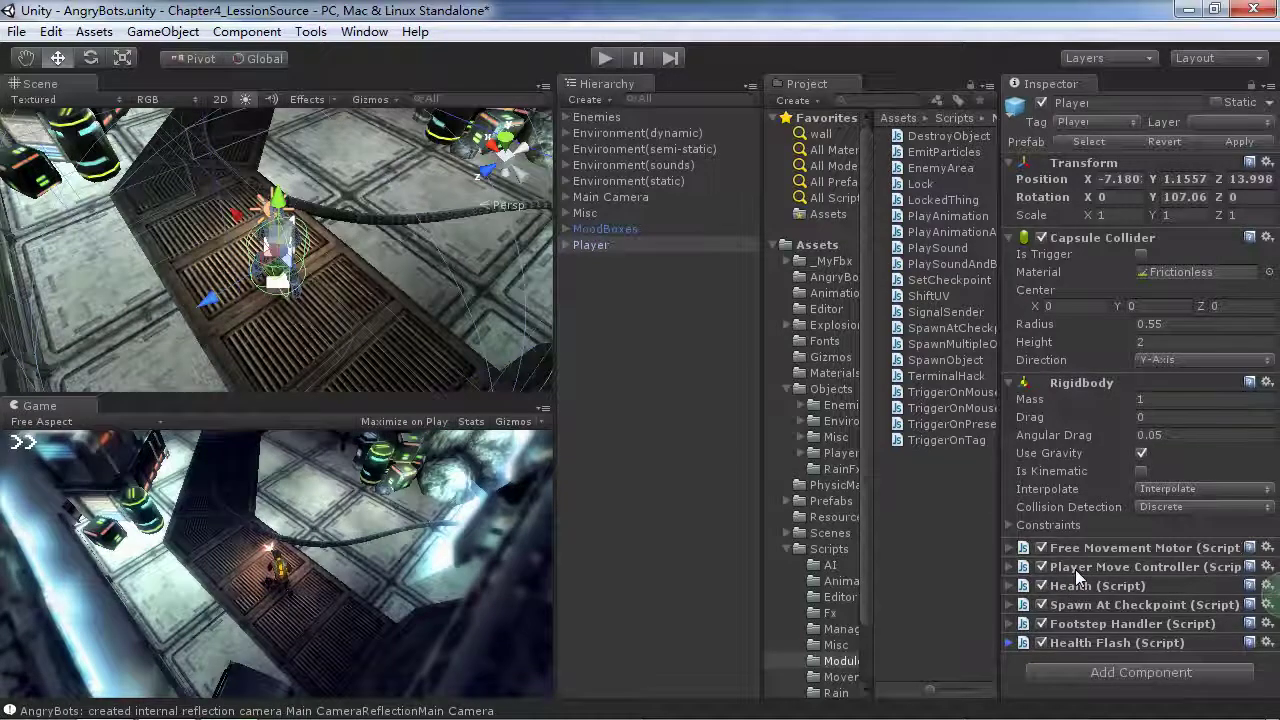
key(alt+Tab)
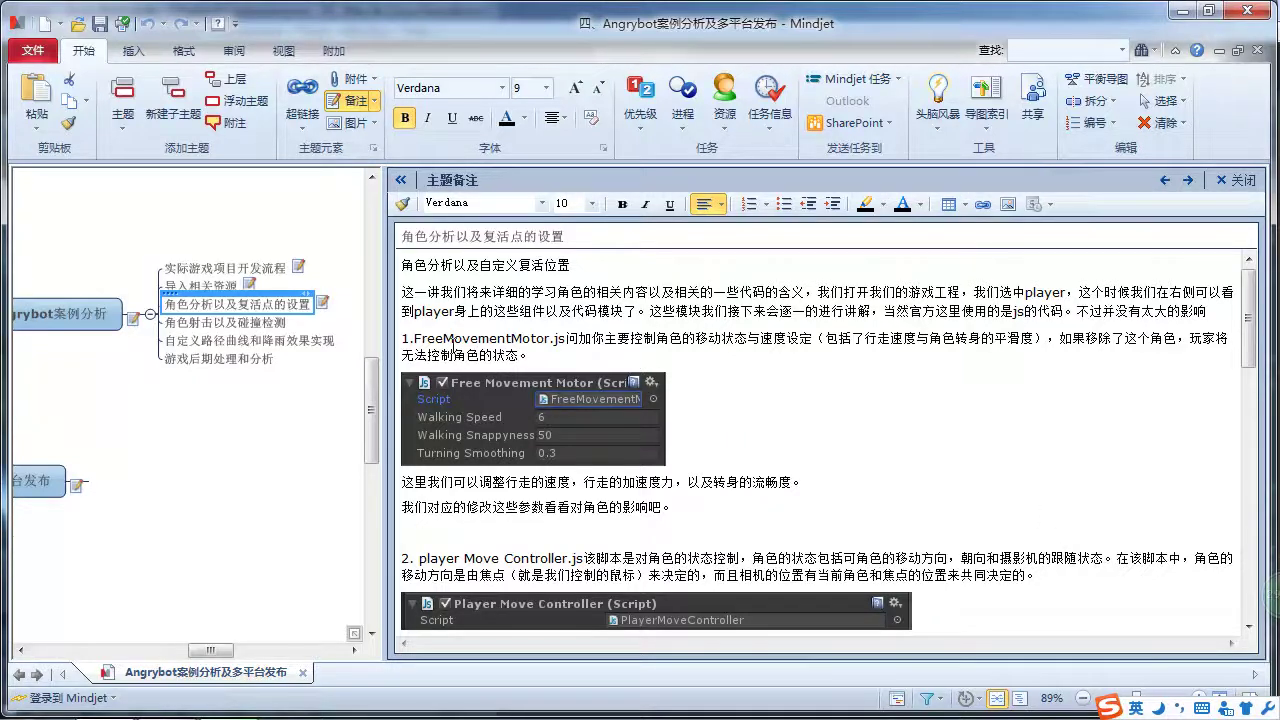
click(583, 340)
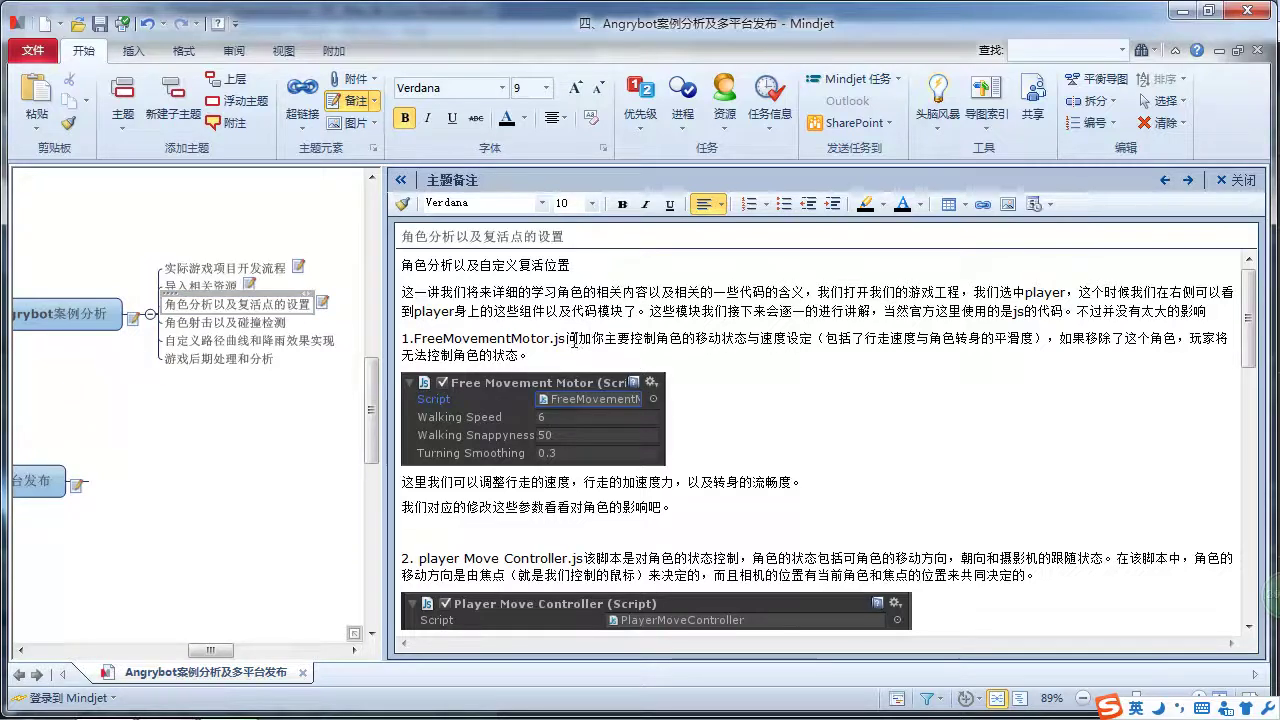
drag(566, 333, 598, 338)
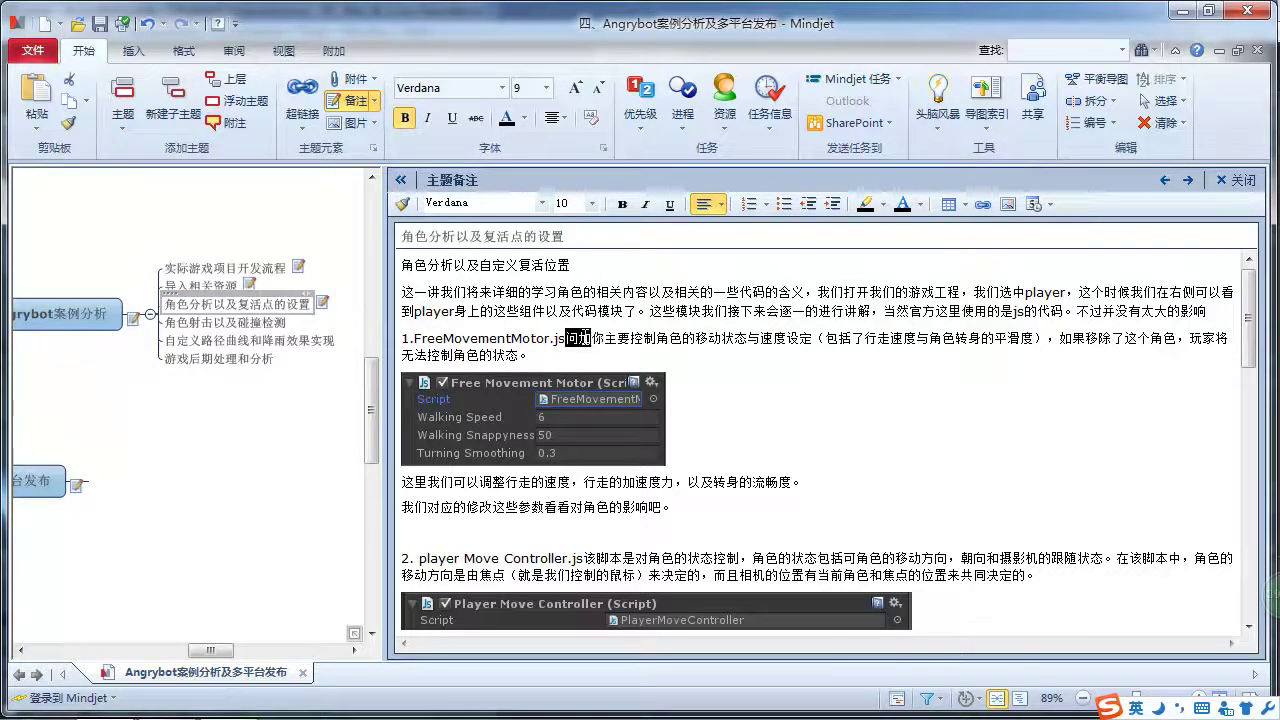
key(Delete)
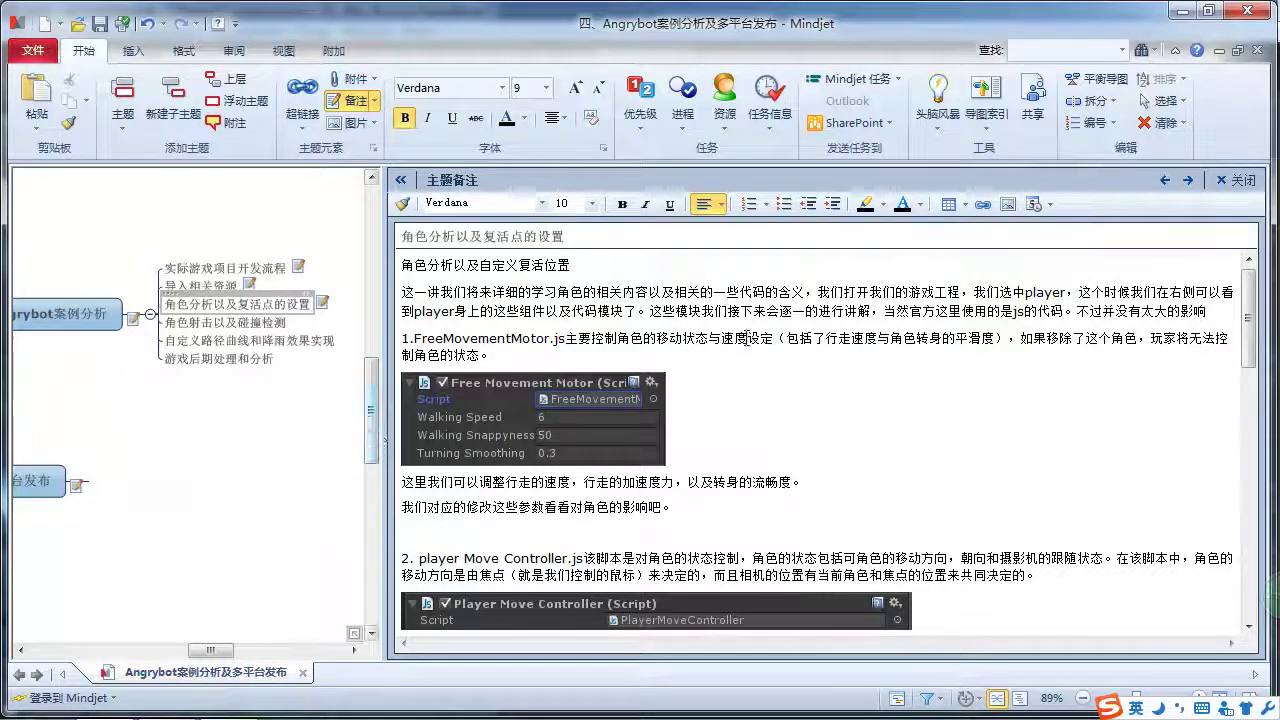
Return to Unity and expand the Player's Free Movement Motor component to show its settings
key(alt+Tab)
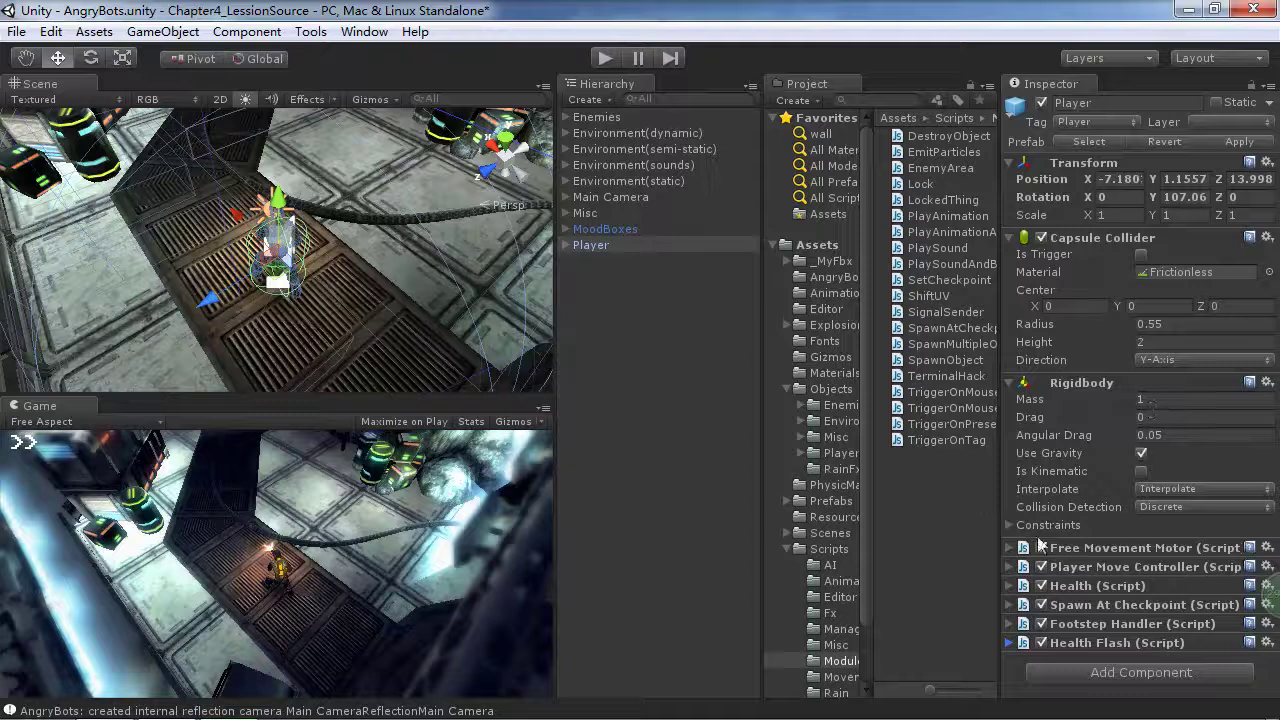
click(1011, 548)
scroll(1071, 555, down, 2)
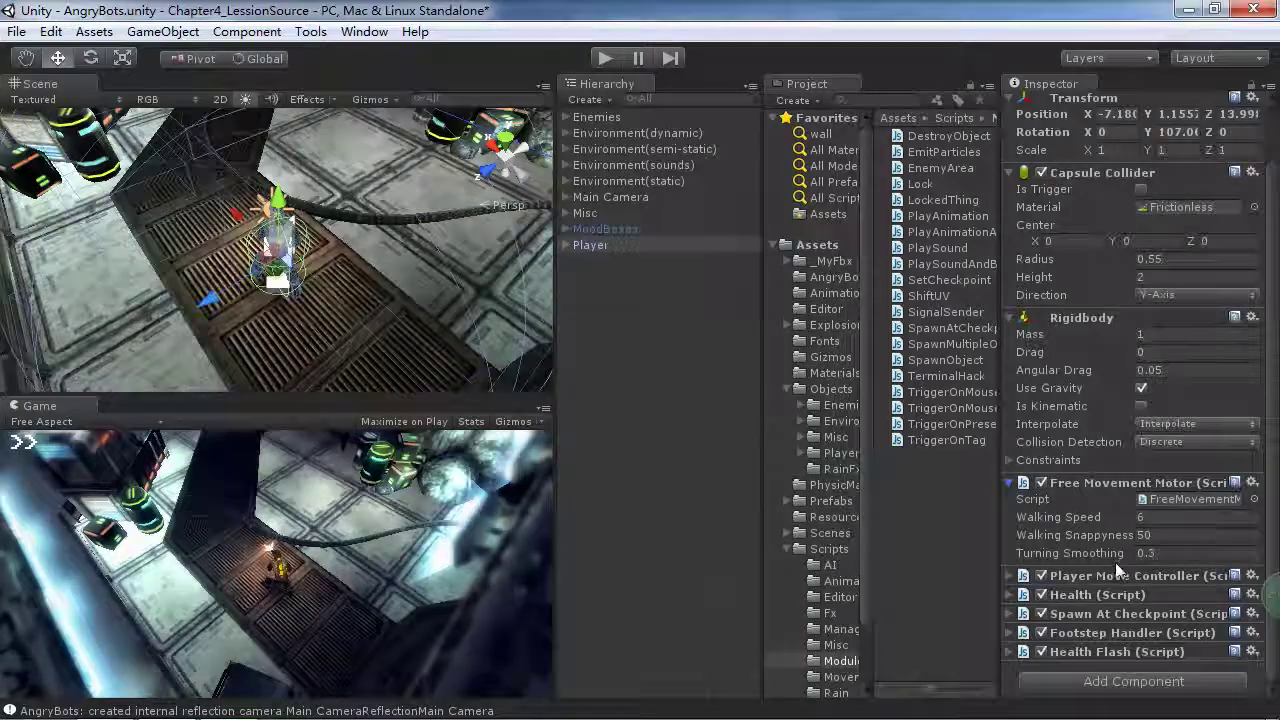
Check the Mindjet notes on FreeMovementMotor, return to Unity and open the component's script in Visual Studio
key(alt+Tab)
scroll(802, 388, down, 1)
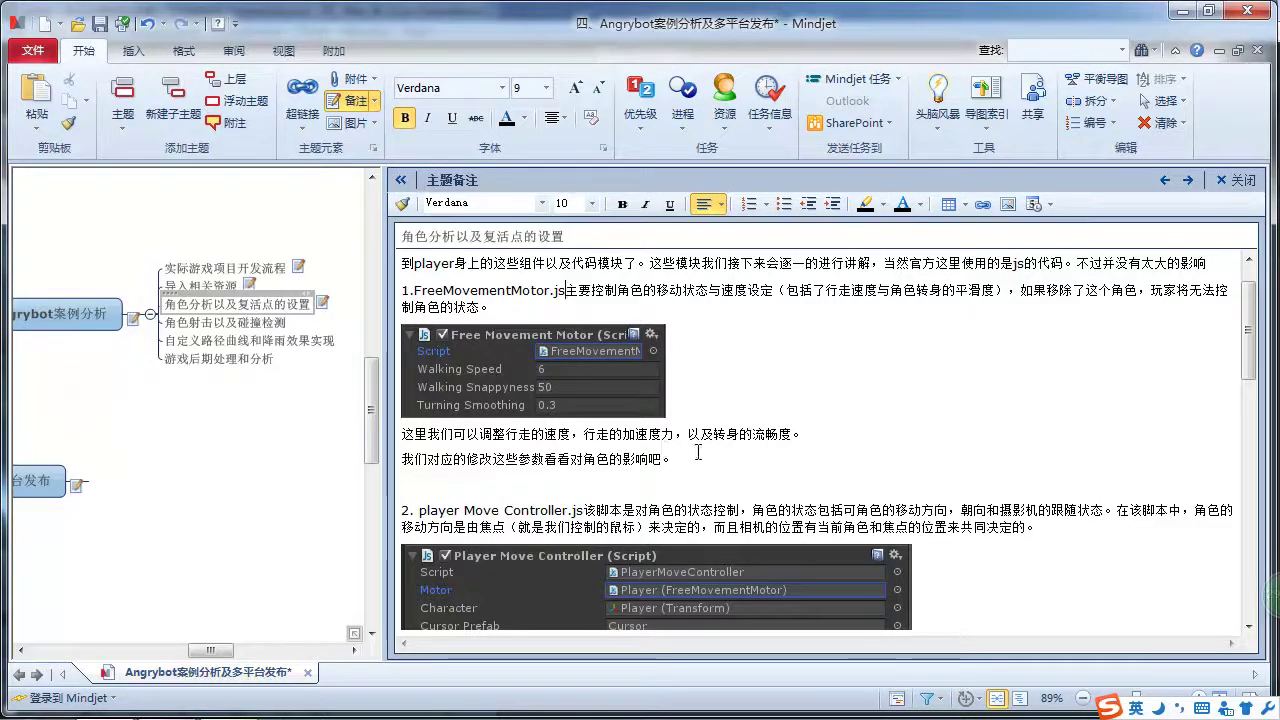
key(alt+Tab)
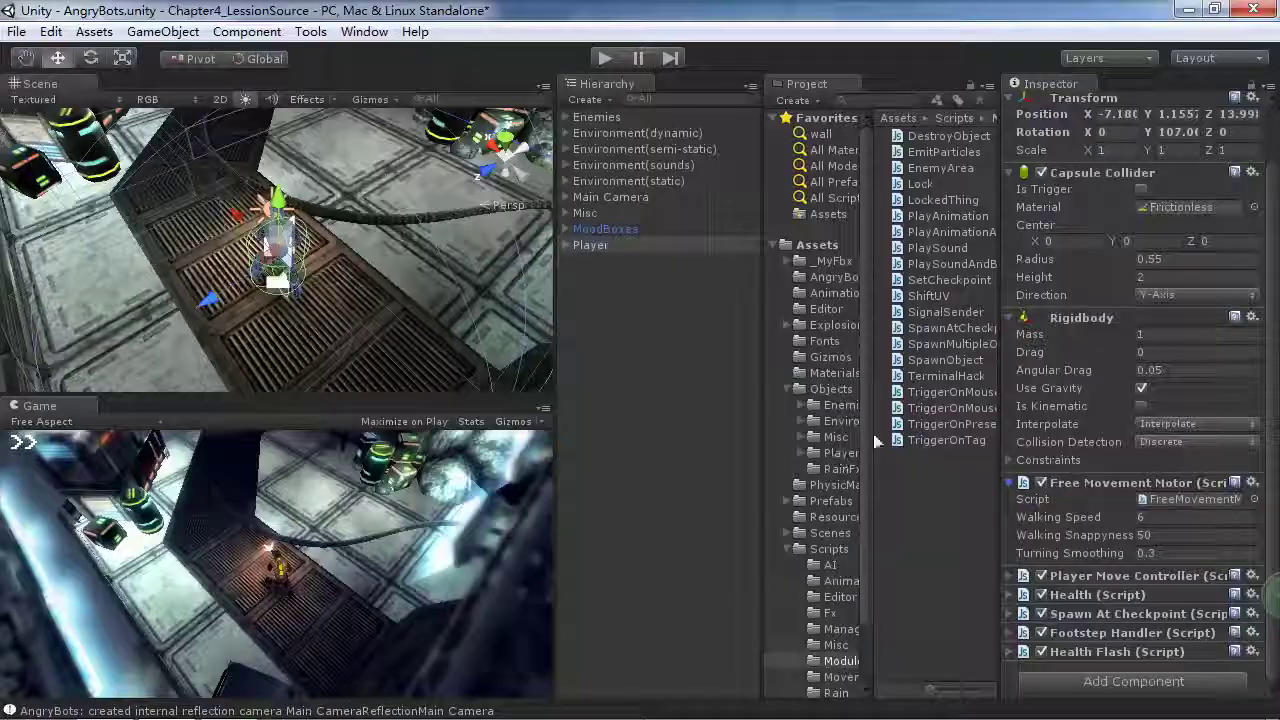
double_click(1188, 499)
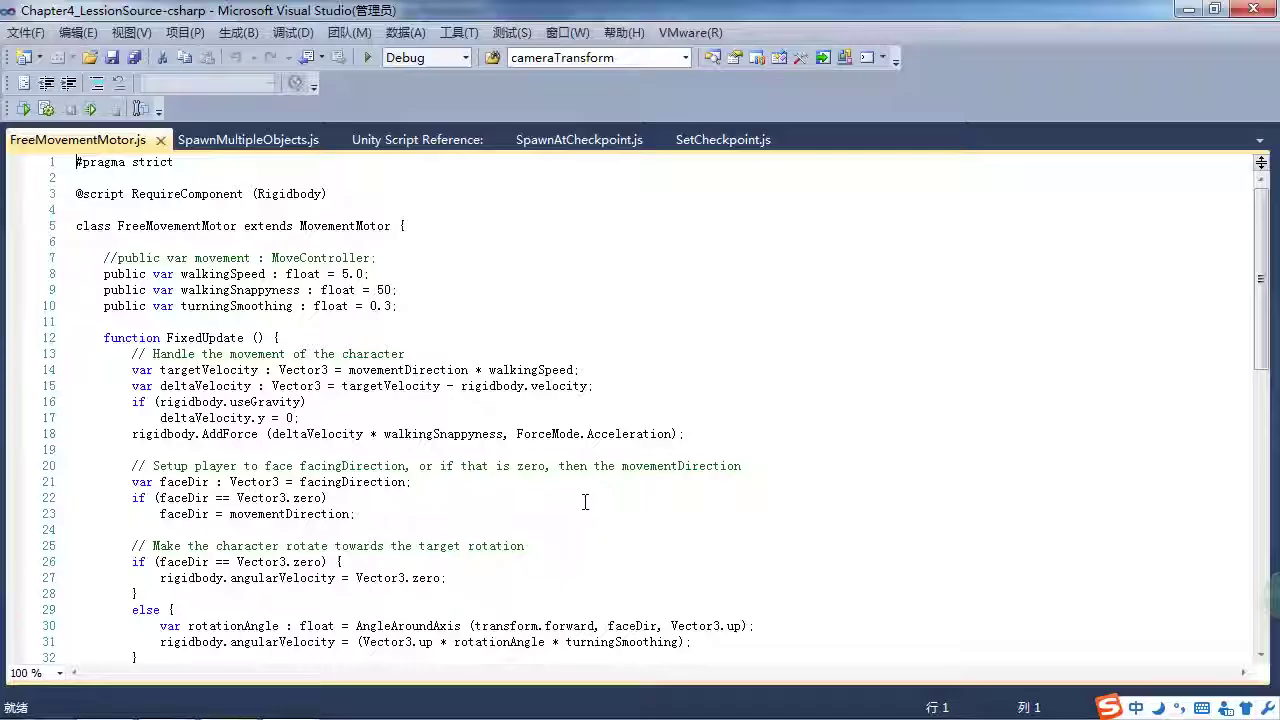
Look through FreeMovementMotor.js and highlight the variable declarations on lines 7 to 10
scroll(560, 330, down, 3)
scroll(518, 401, up, 3)
drag(96, 263, 448, 307)
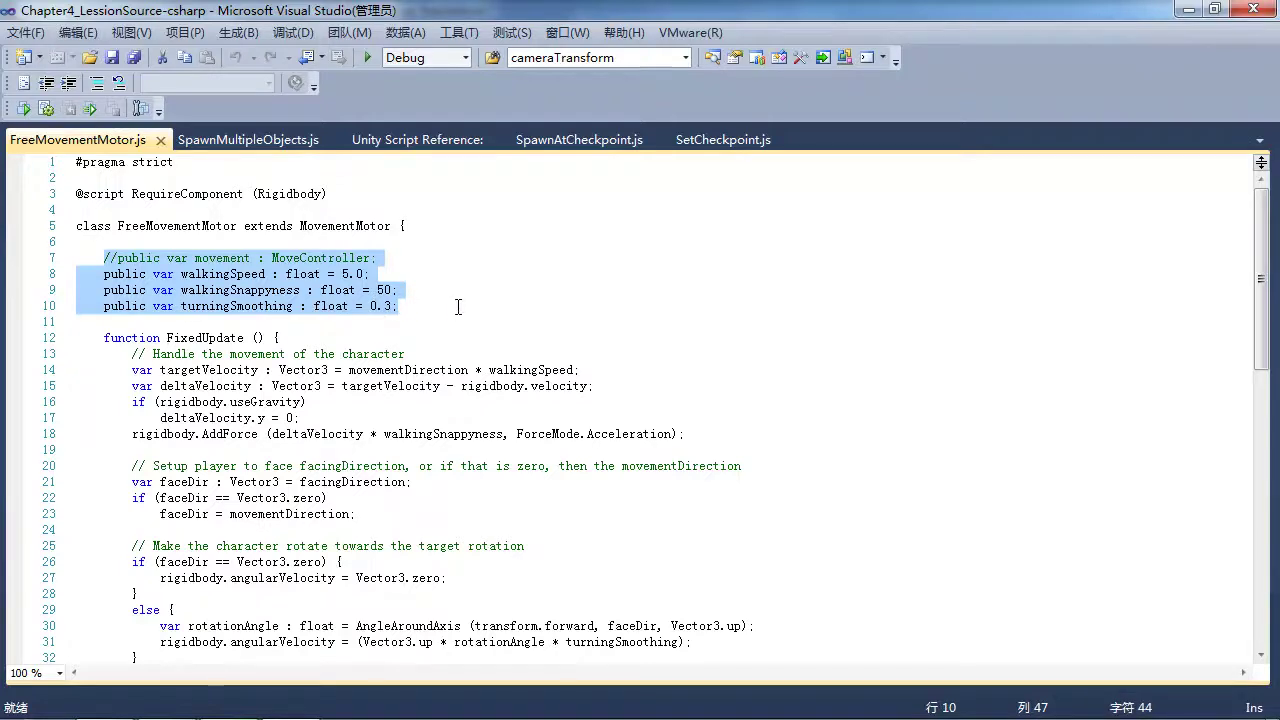
Compare walkingSpeed, walkingSnappyness and turningSmoothing in the Visual Studio script with the Free Movement Motor fields in Unity
key(alt+Tab)
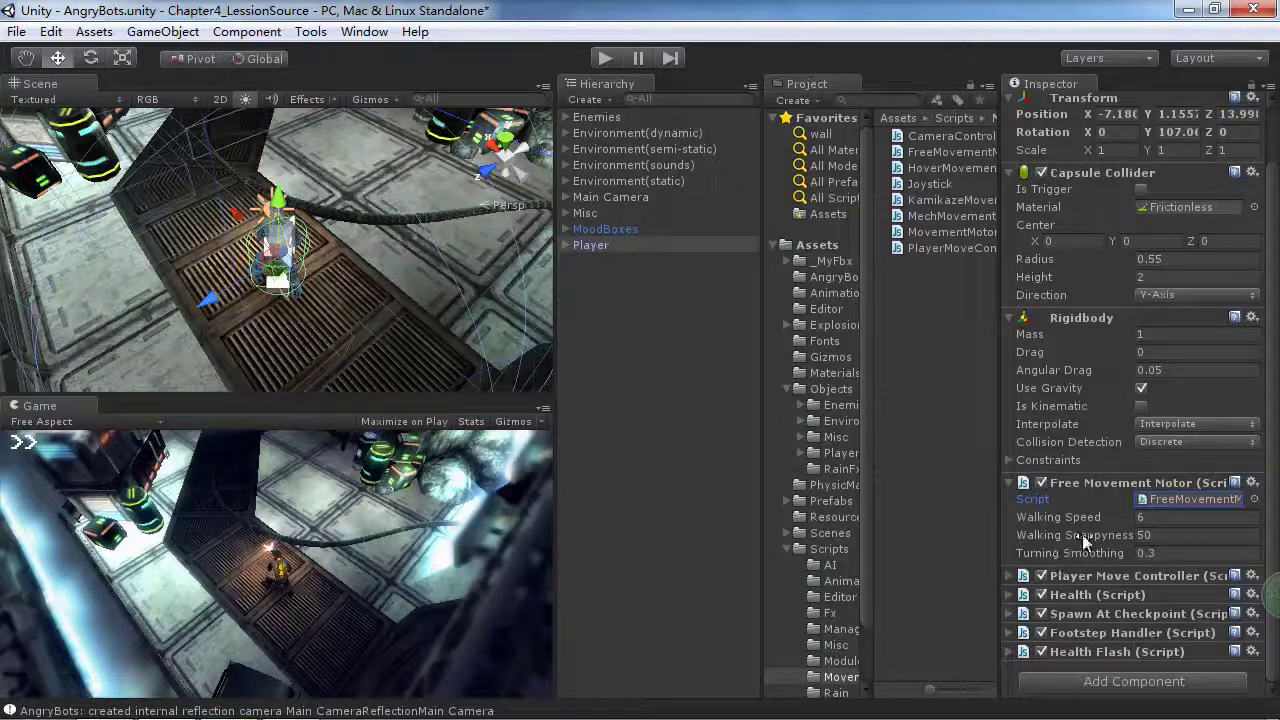
key(alt+Tab)
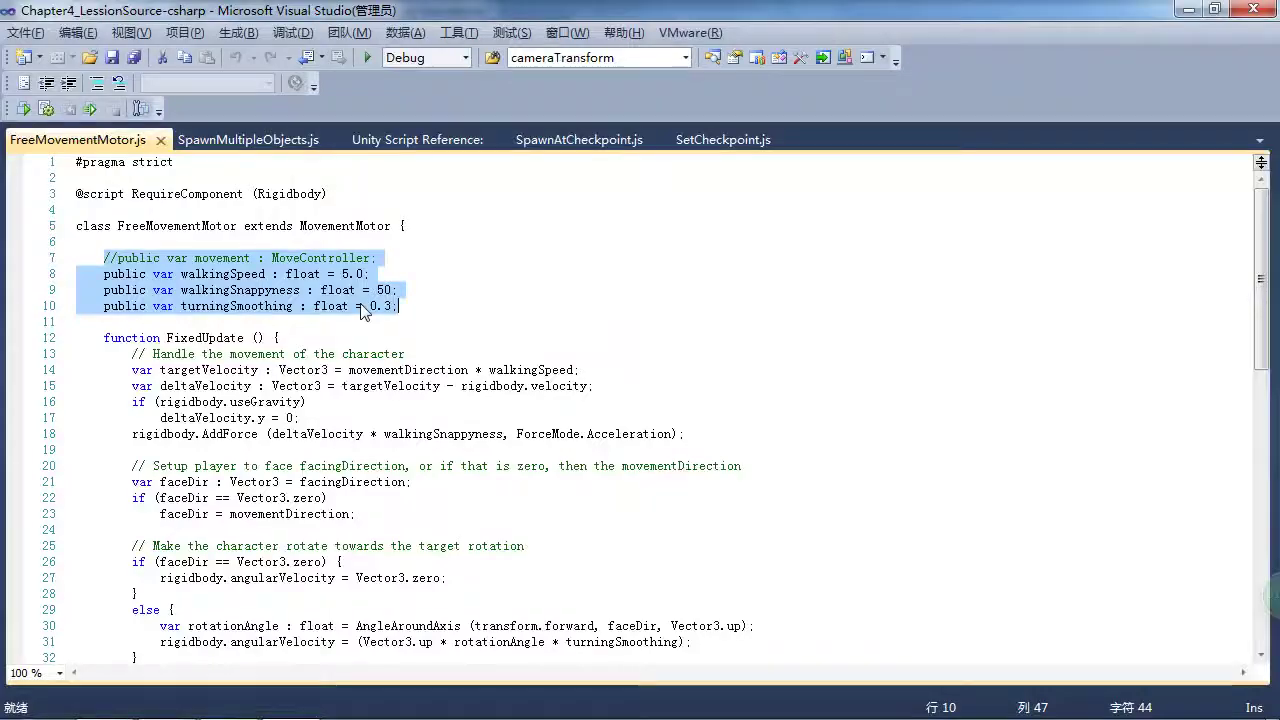
key(alt+Tab)
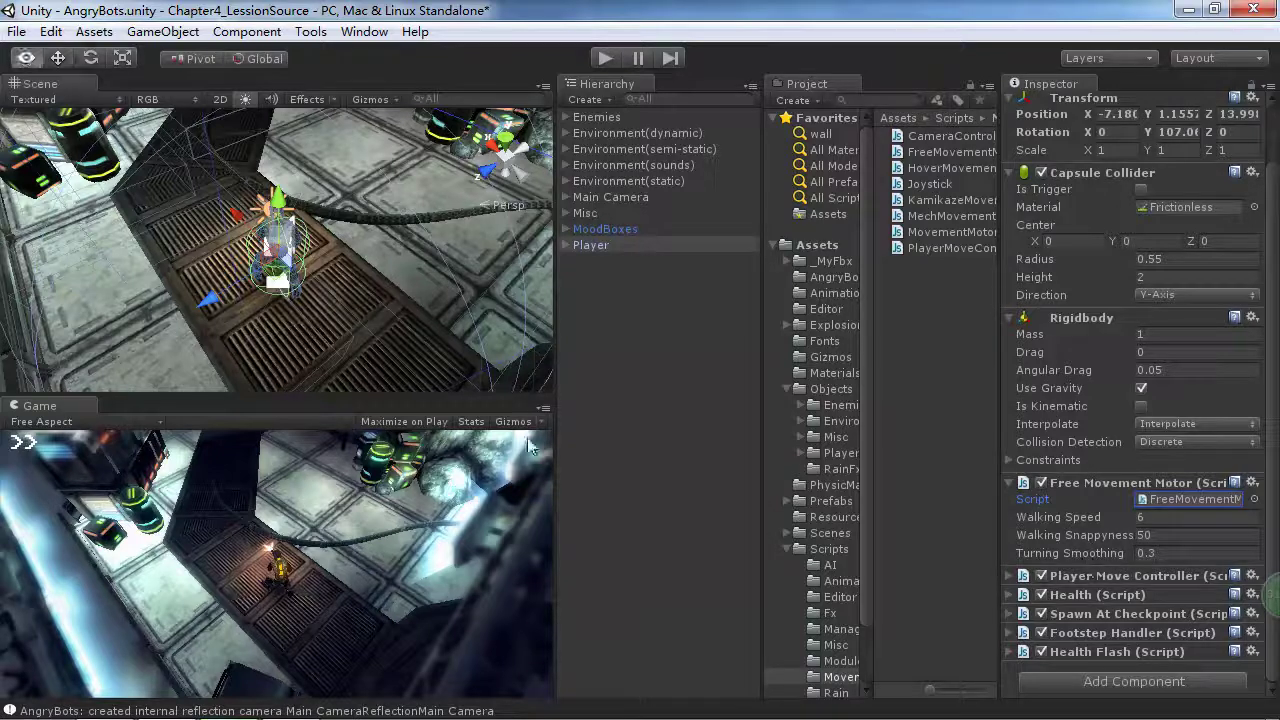
key(alt+Tab)
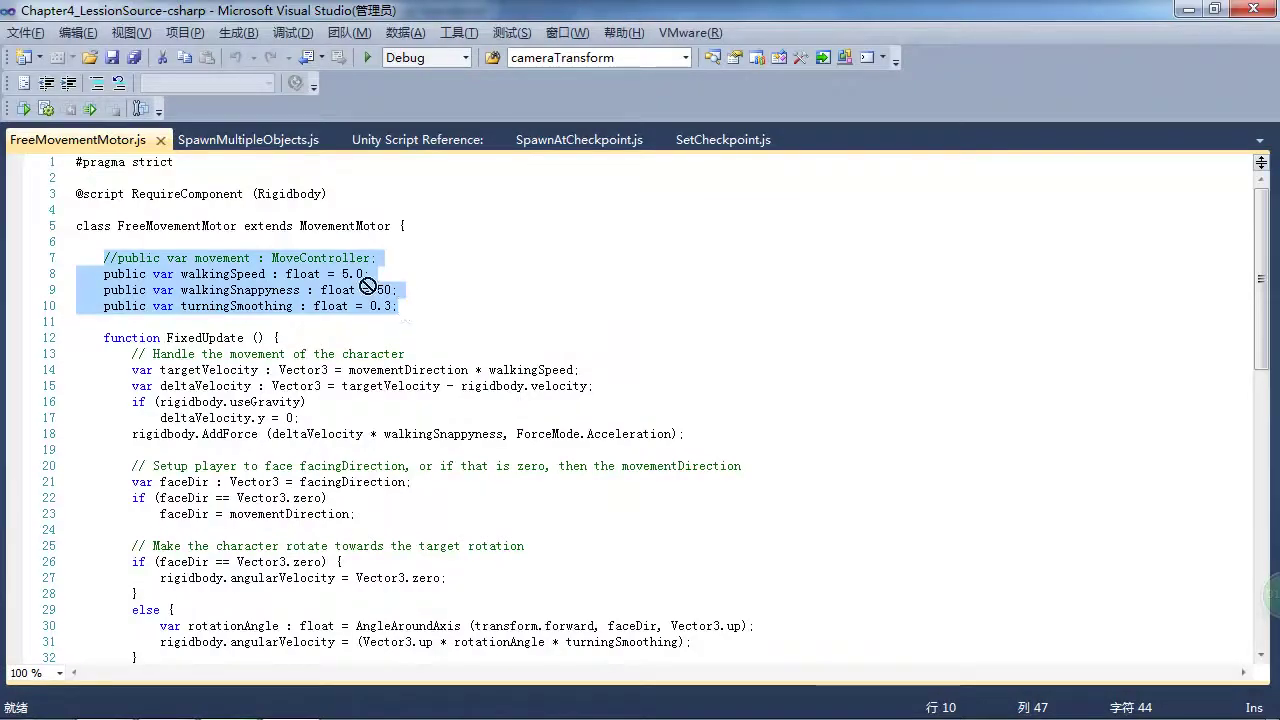
key(alt+Tab)
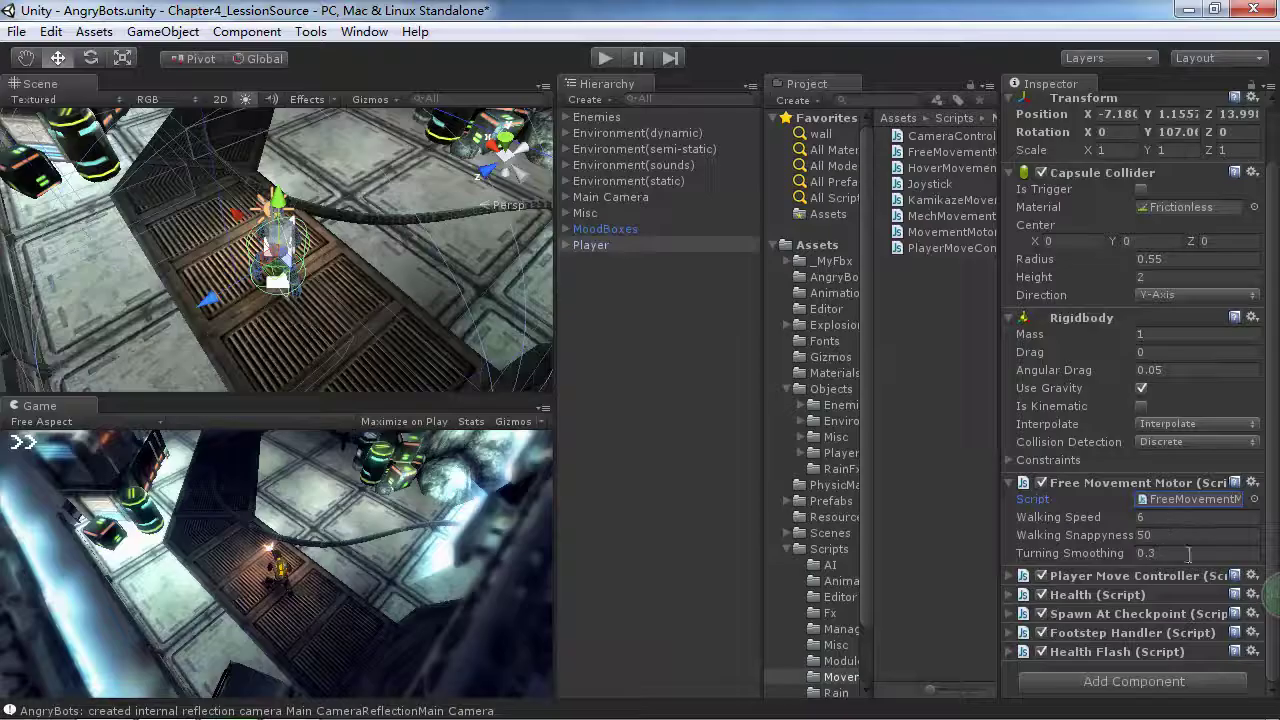
key(alt+Tab)
click(407, 307)
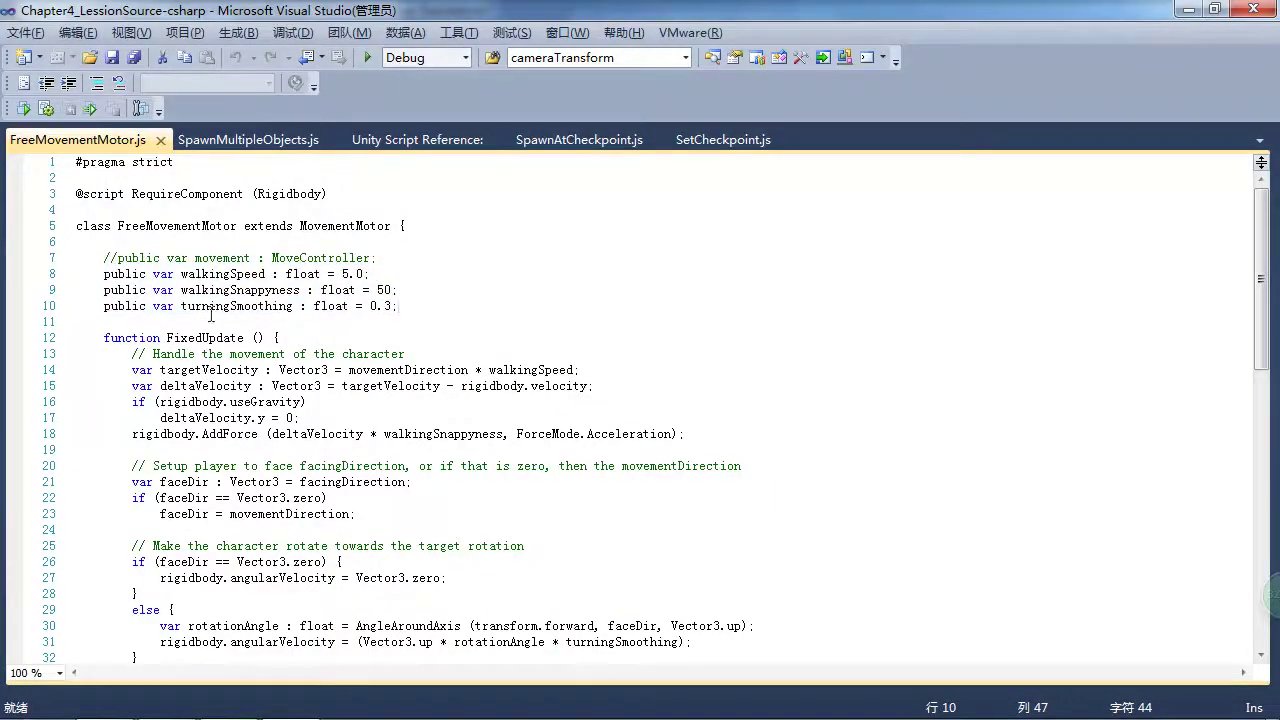
key(alt+Tab)
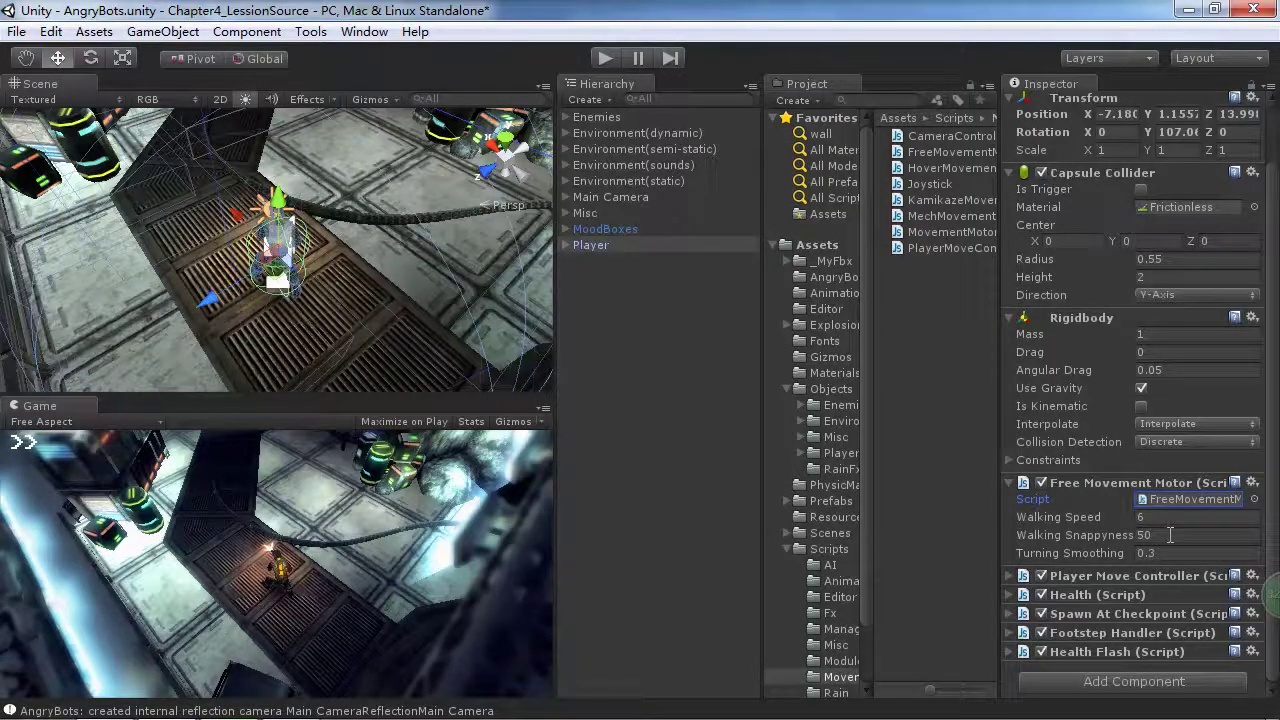
key(alt+Tab)
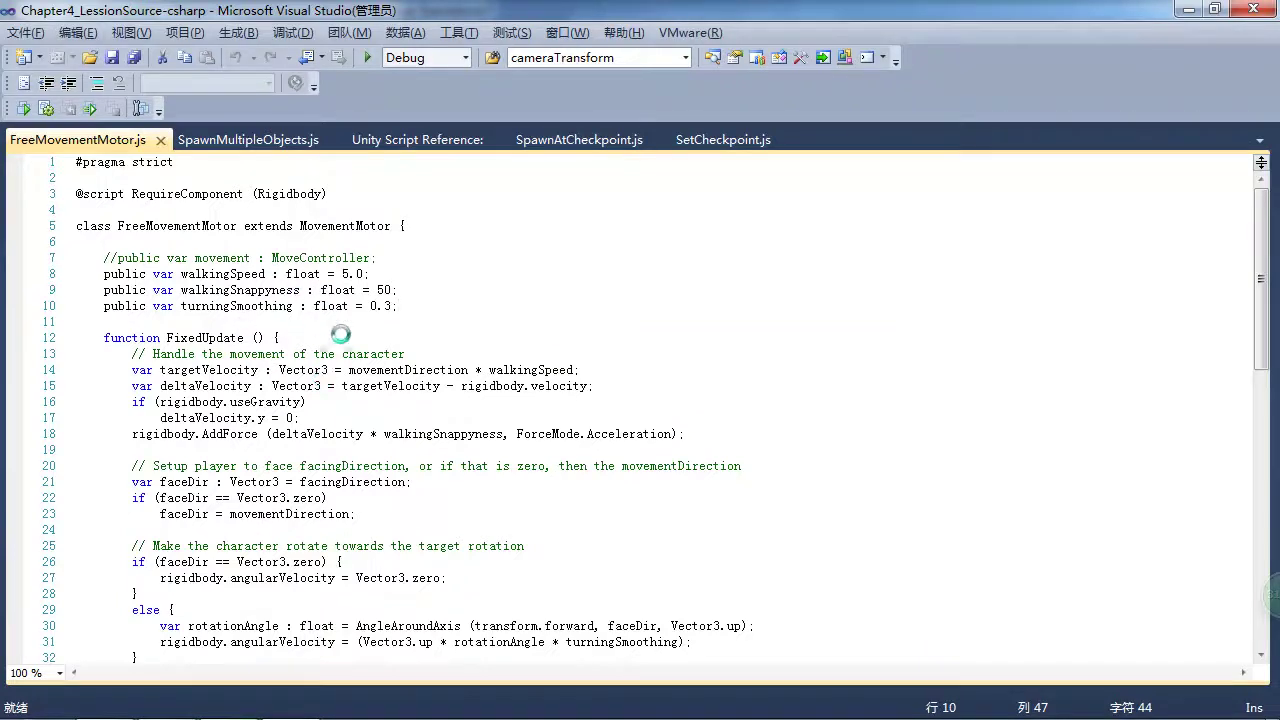
key(alt+Tab)
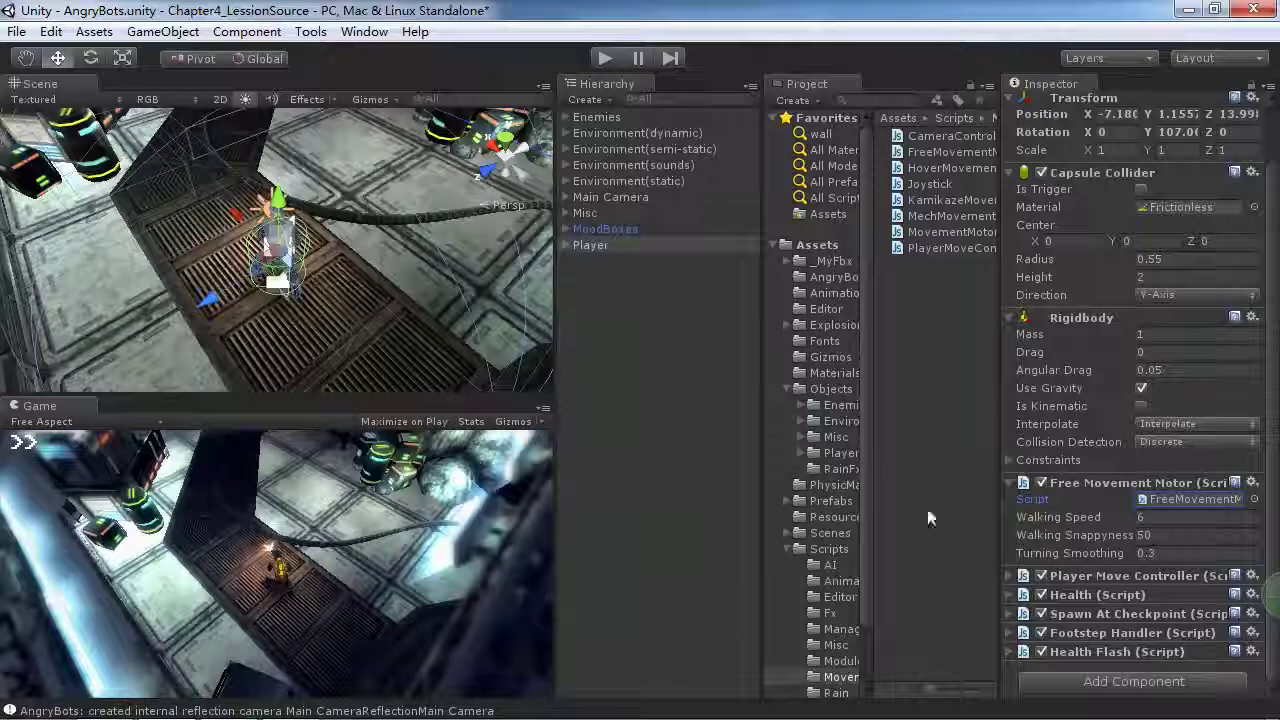
Run the game, enlarge the Game view and walk the player around to test its movement
click(603, 60)
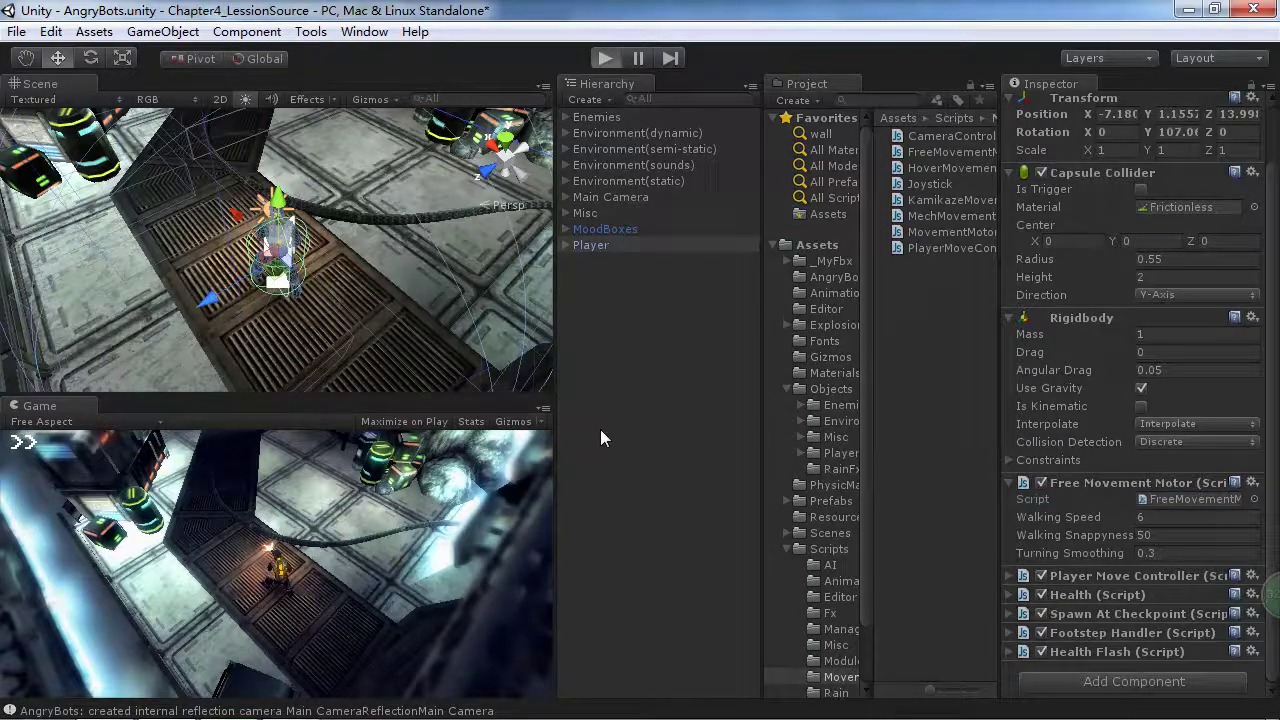
drag(414, 394, 447, 288)
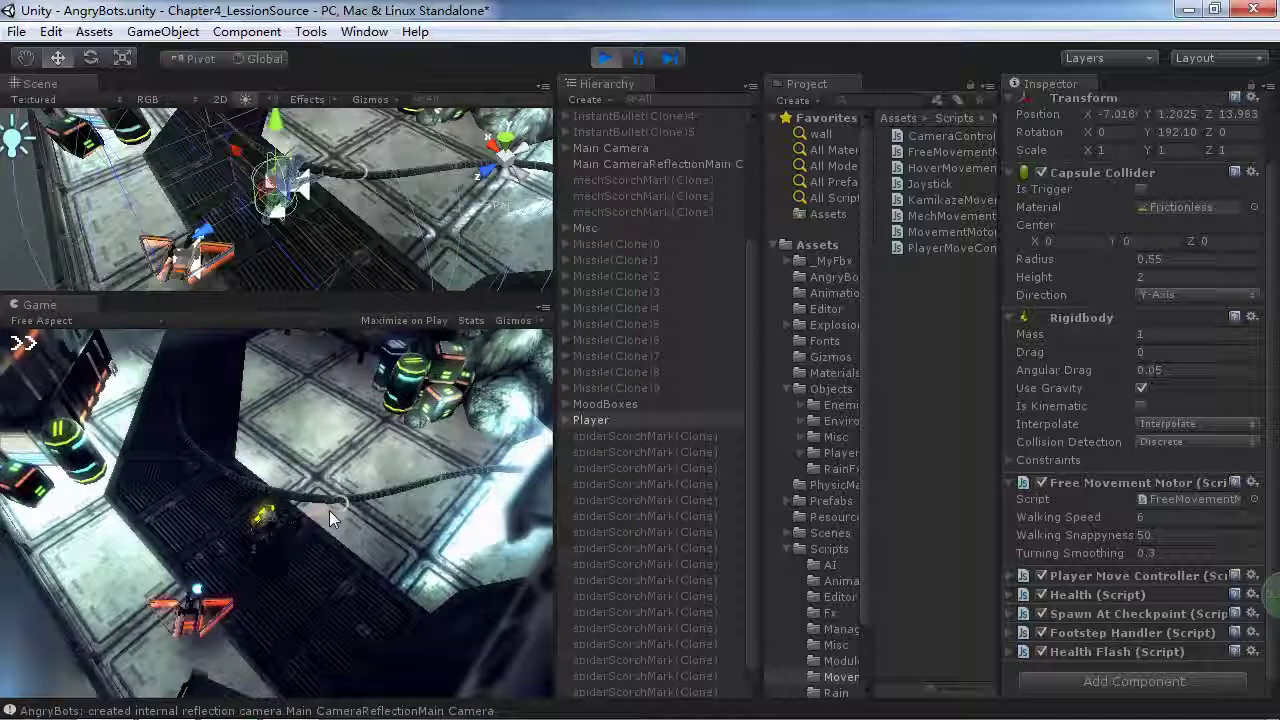
click(240, 590)
key(w)
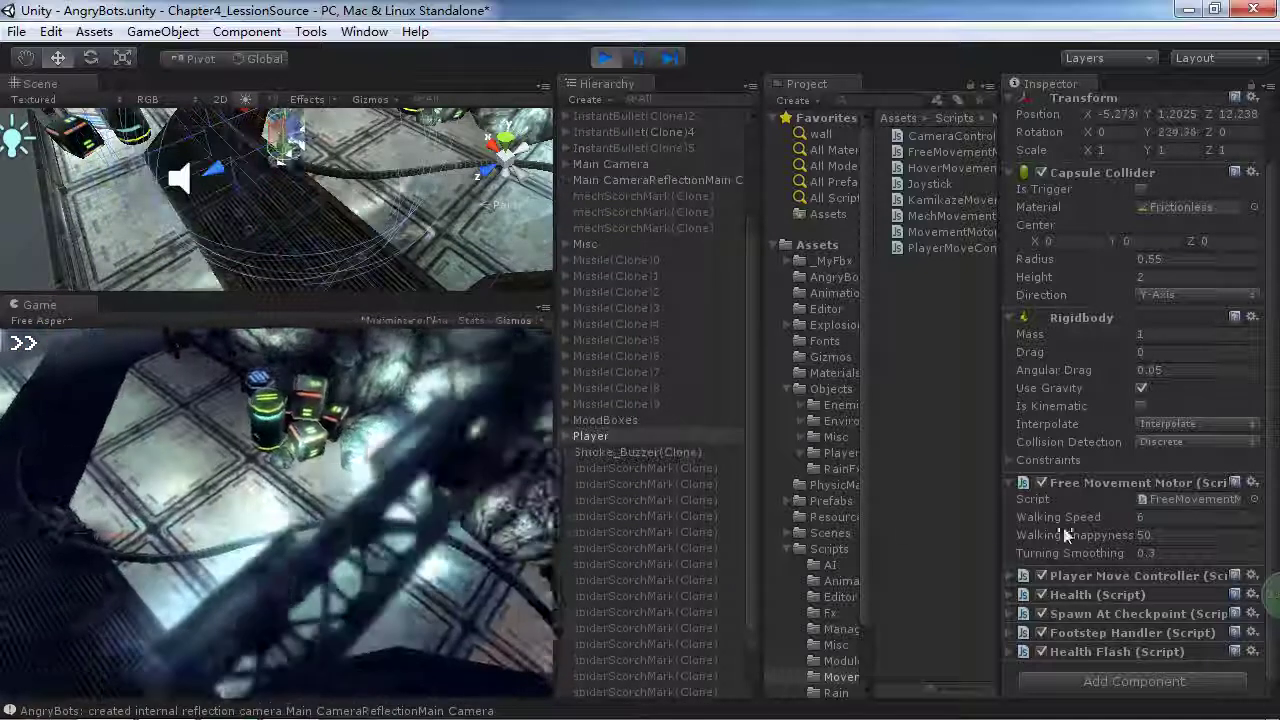
key(w)
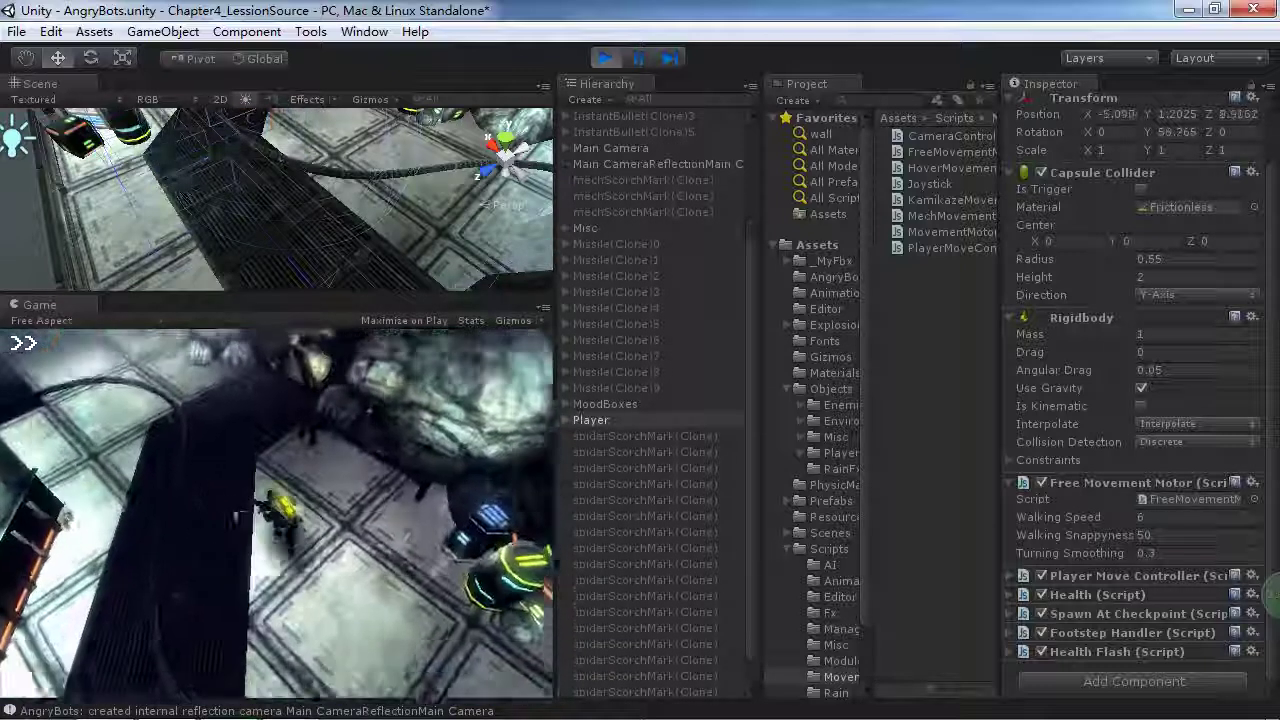
key(s)
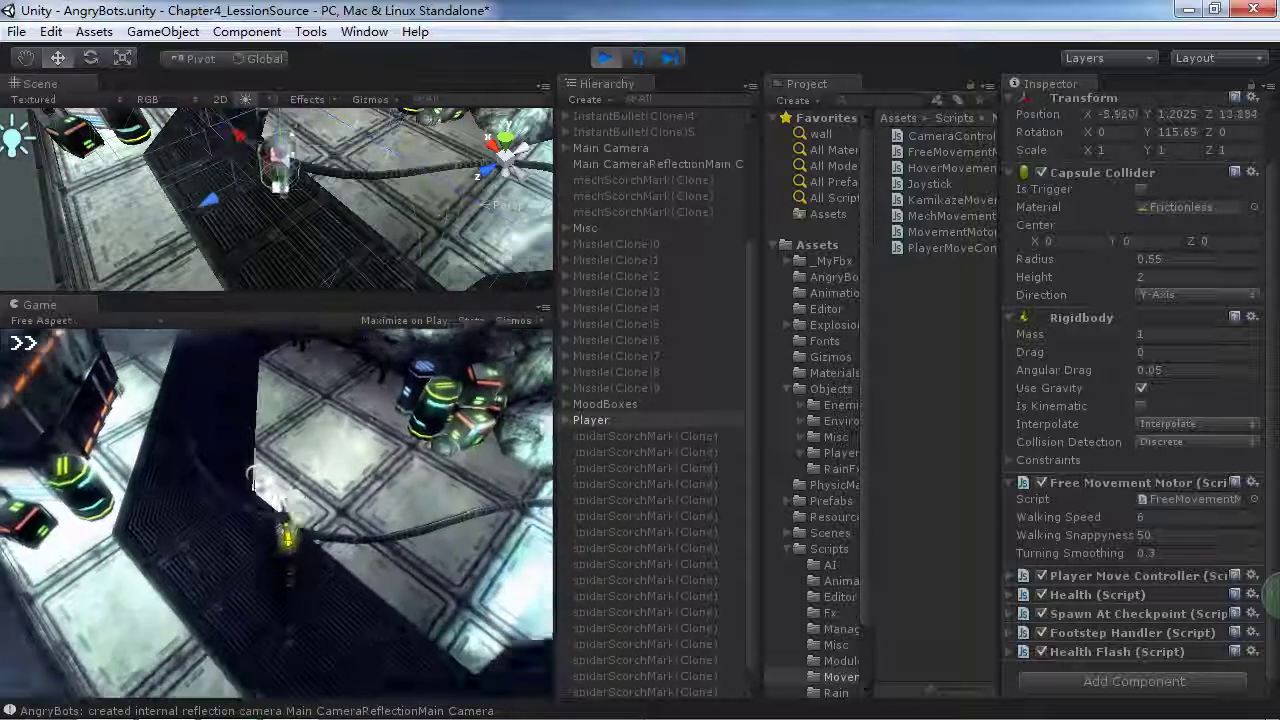
Set the Free Movement Motor's Walking Speed to 0 in the running game and test whether the player moves
click(1145, 517)
text(200)
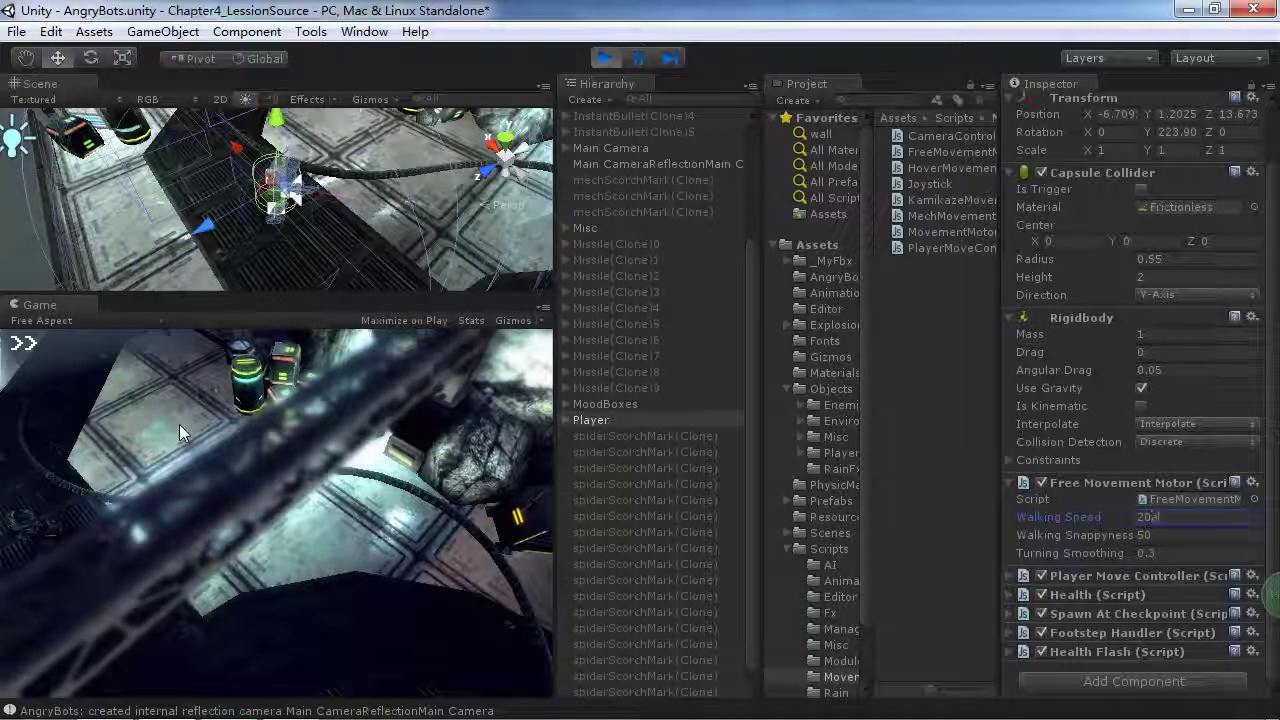
click(179, 425)
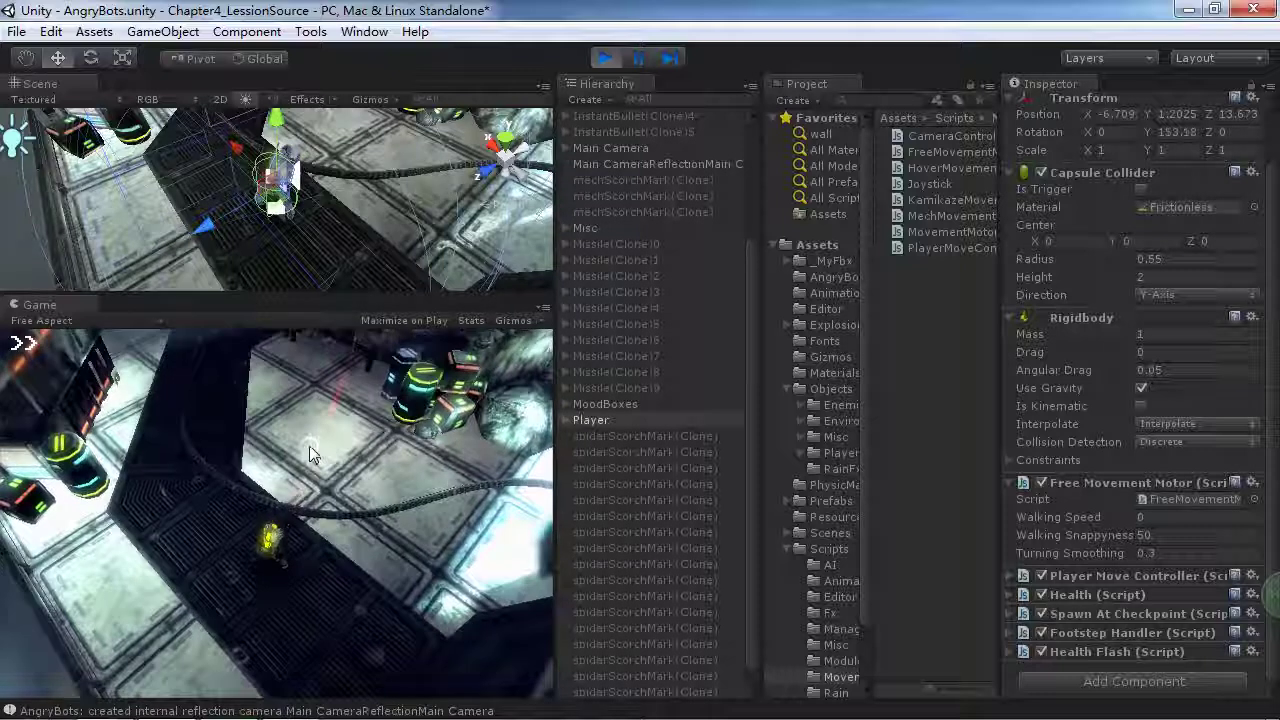
click(259, 431)
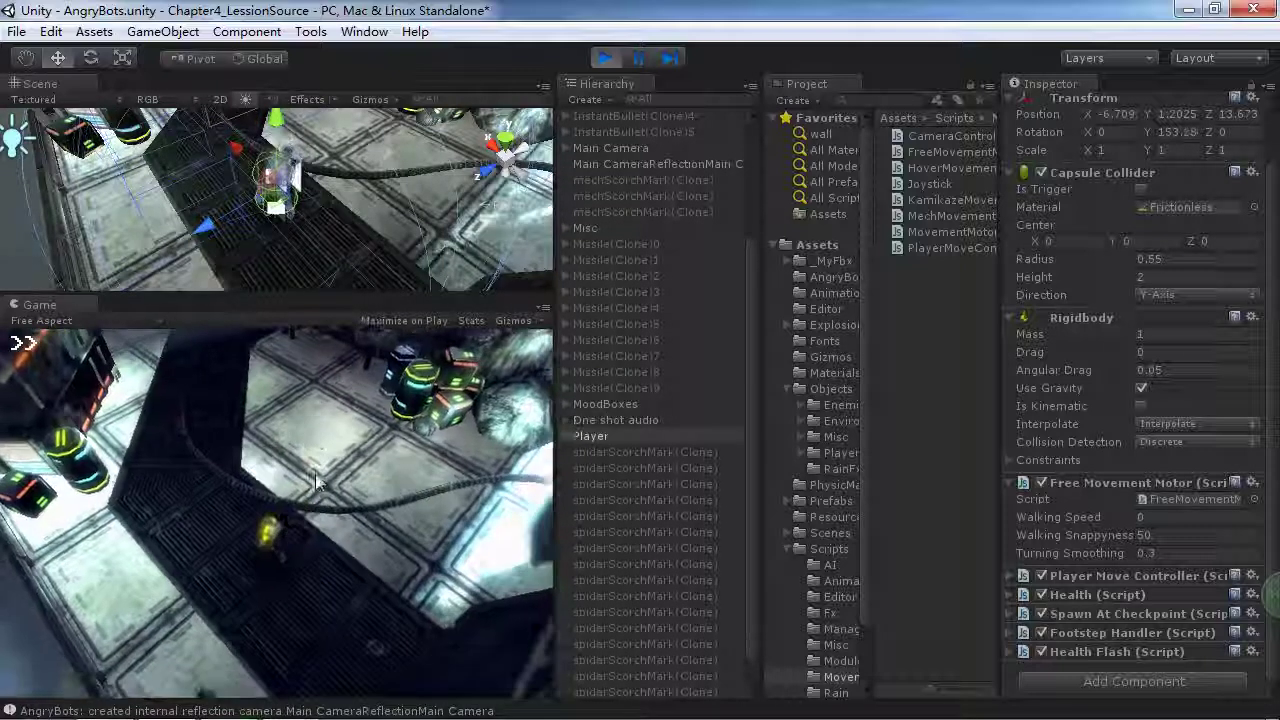
Set Walking Speed to 20 and move the player around the level to test the faster movement
click(1128, 517)
text(20)
click(163, 474)
key(w)
key(d)
key(a)
key(a)
key(d)
key(a)
key(d)
key(a)
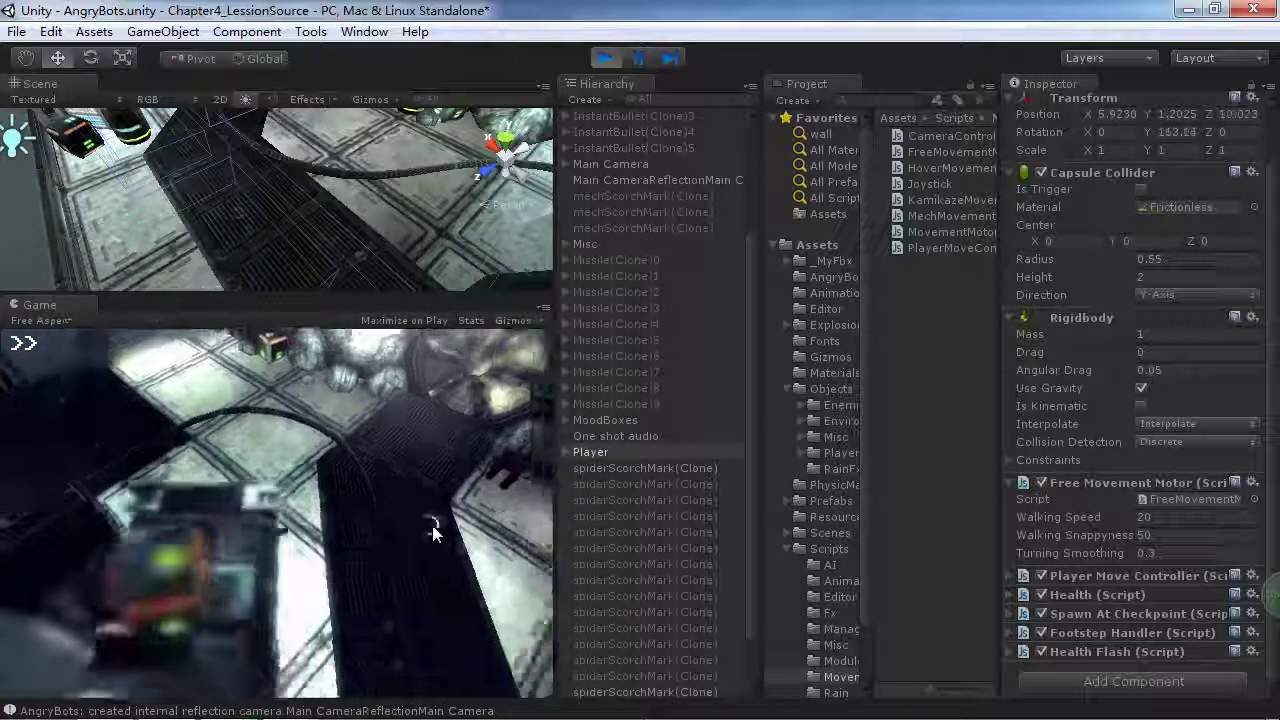
key(d)
key(a)
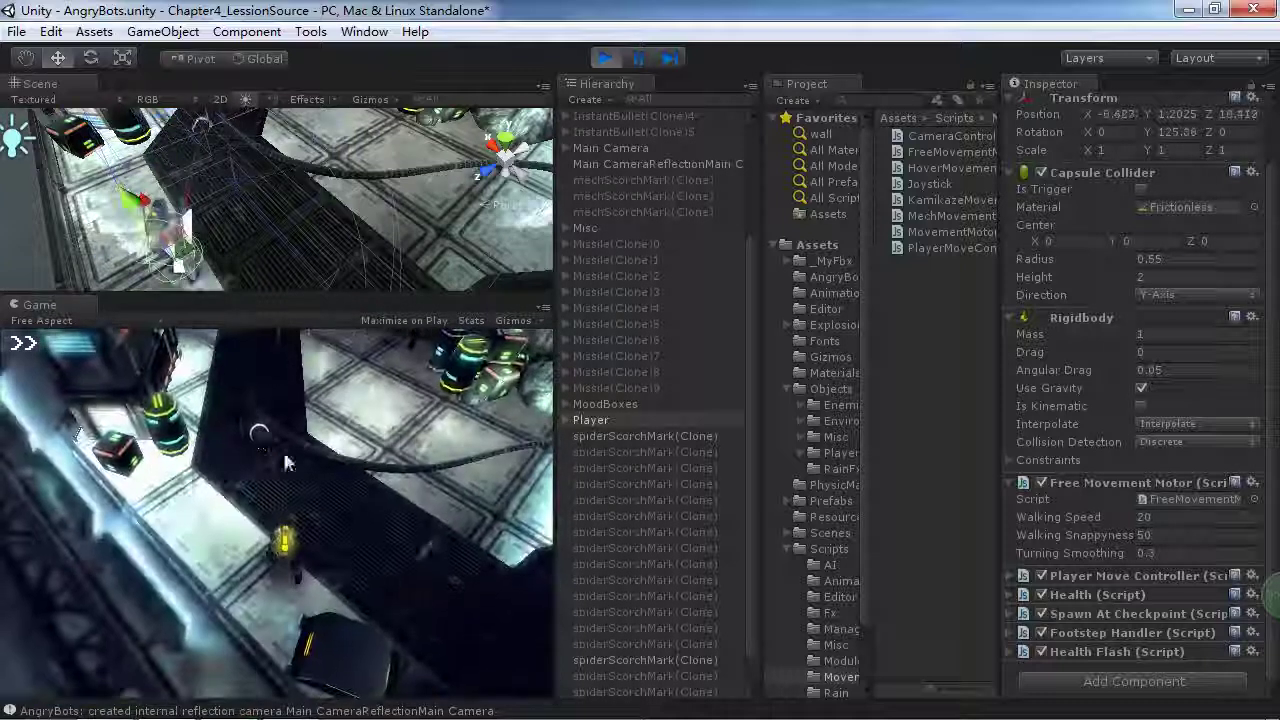
Set Walking Snappyness to 1 and walk the player to test its acceleration
click(1163, 536)
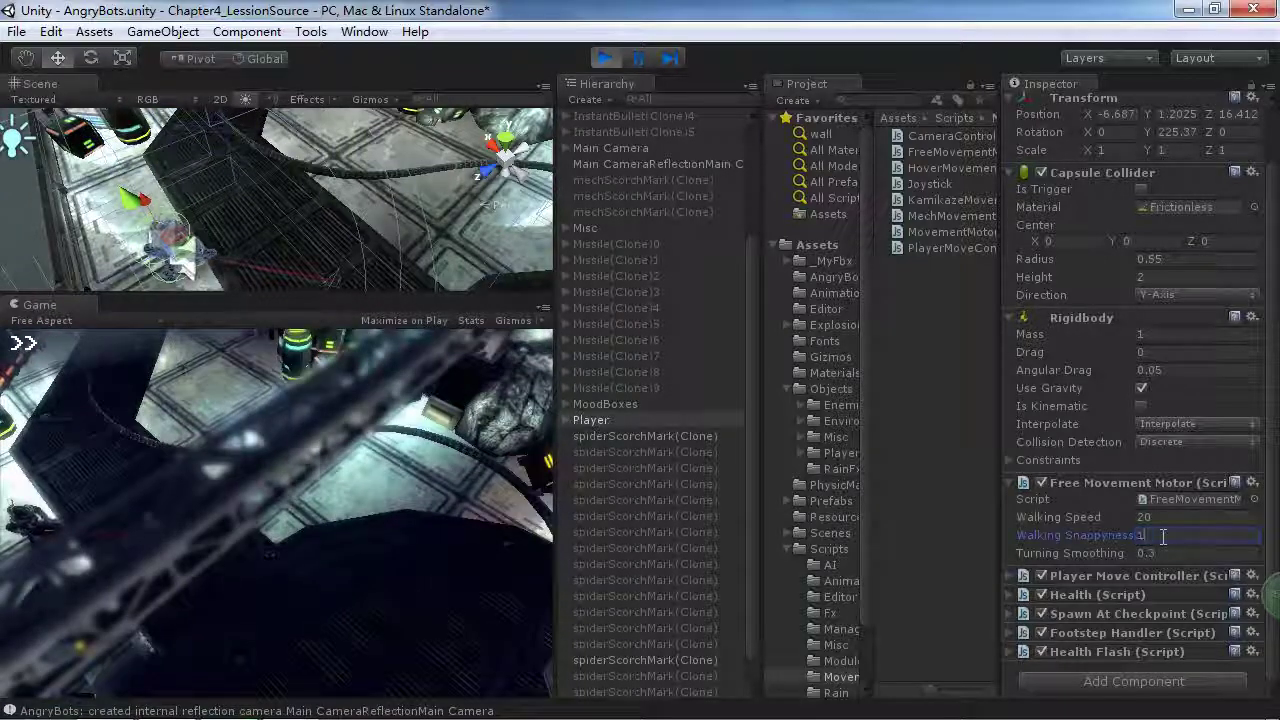
click(385, 533)
key(d)
key(s)
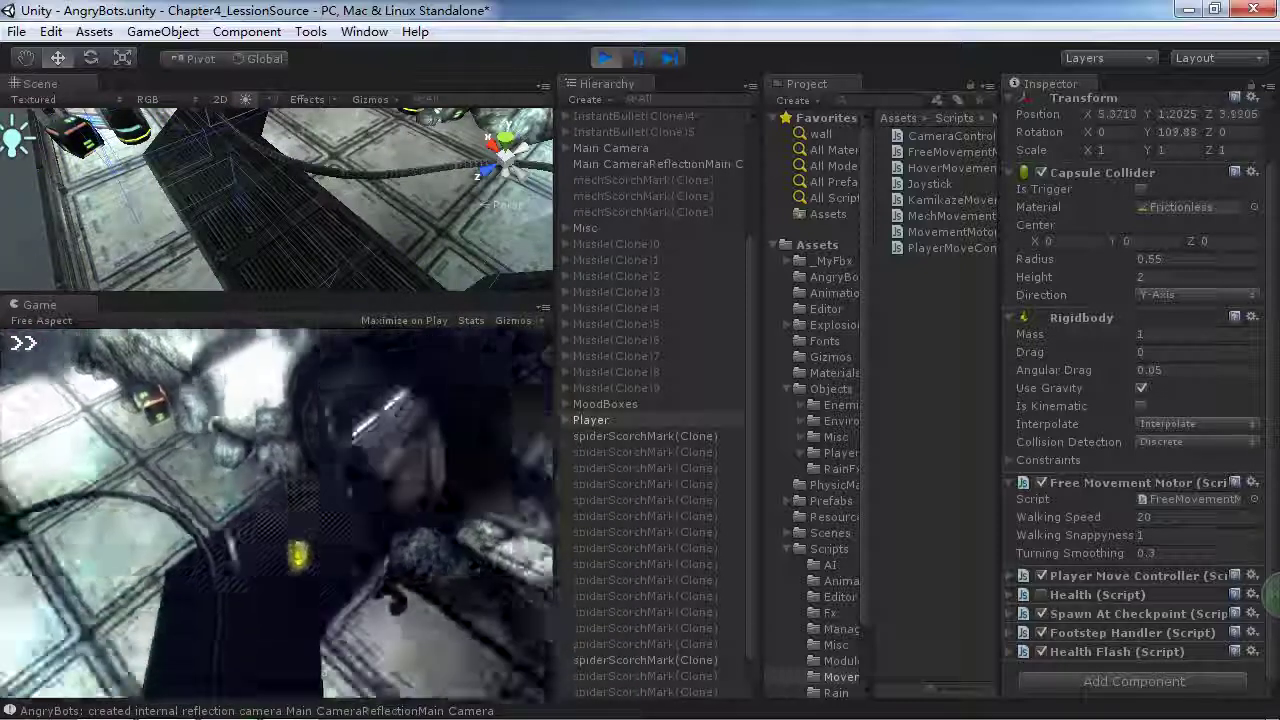
Set Walking Speed to 6 and walk the player in several directions to test the low snappyness at normal speed
click(1150, 517)
text(6)
click(301, 479)
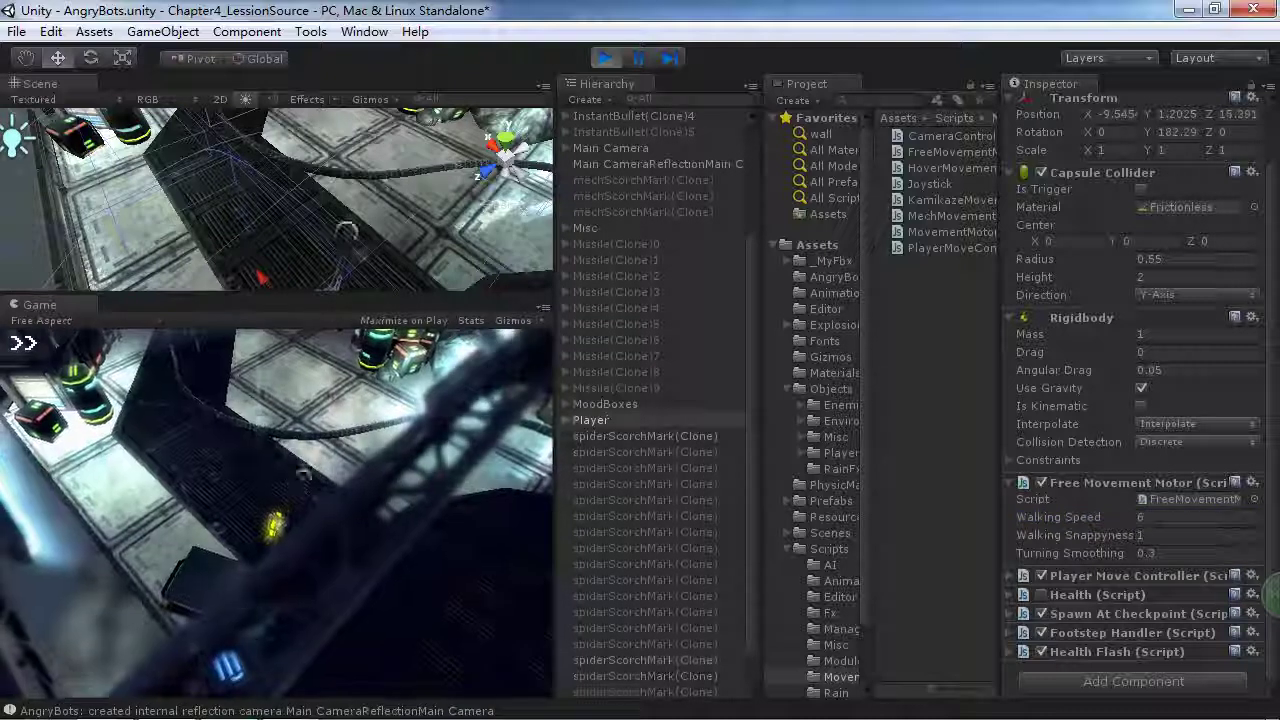
key(w)
key(w)
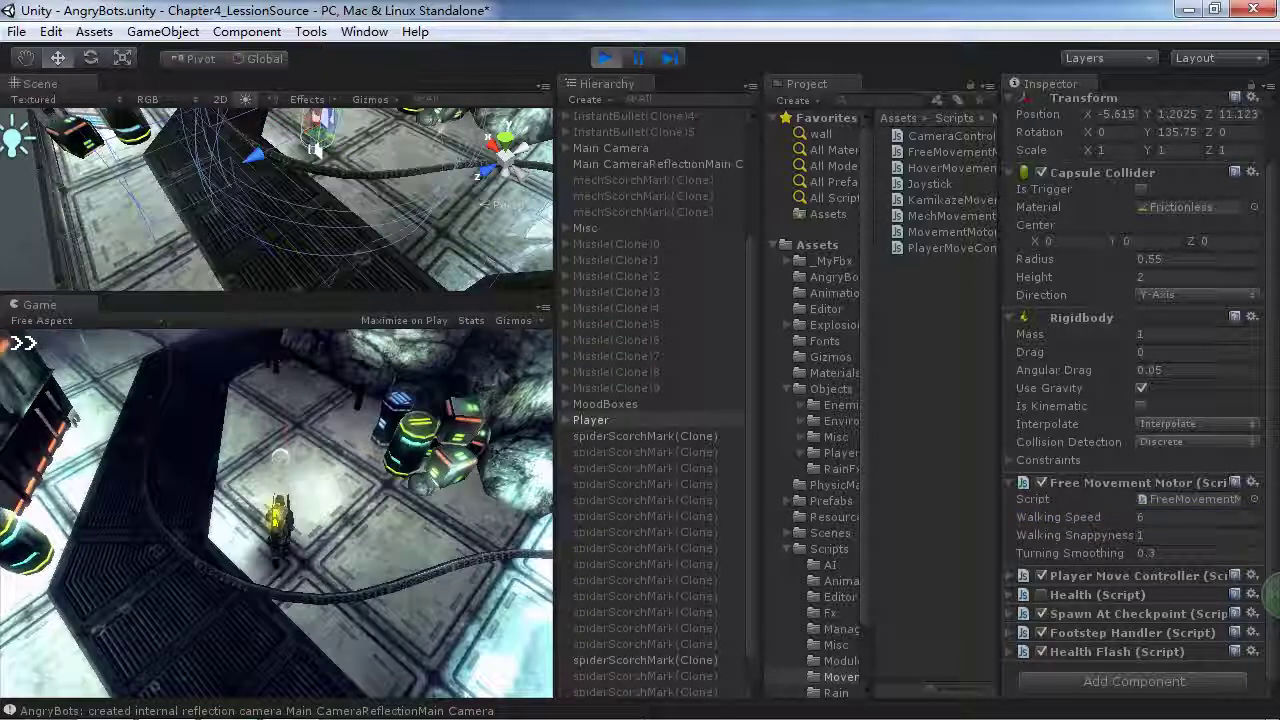
key(a)
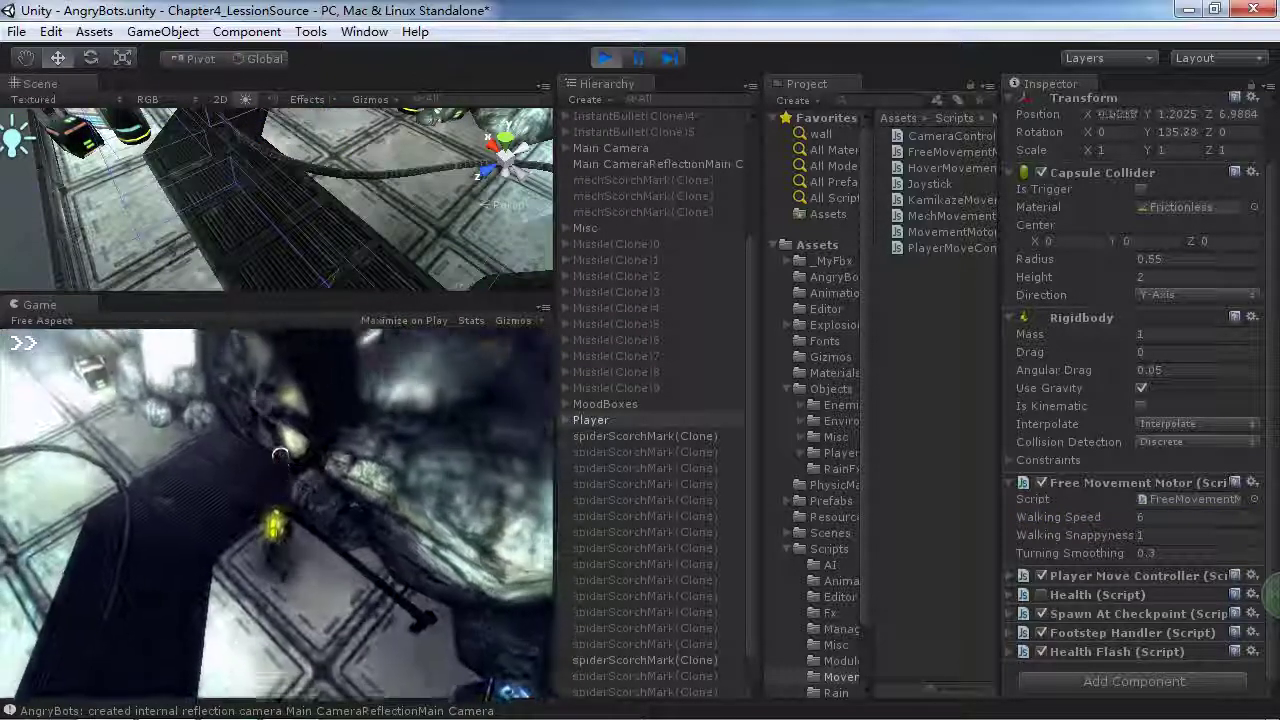
key(s)
key(a)
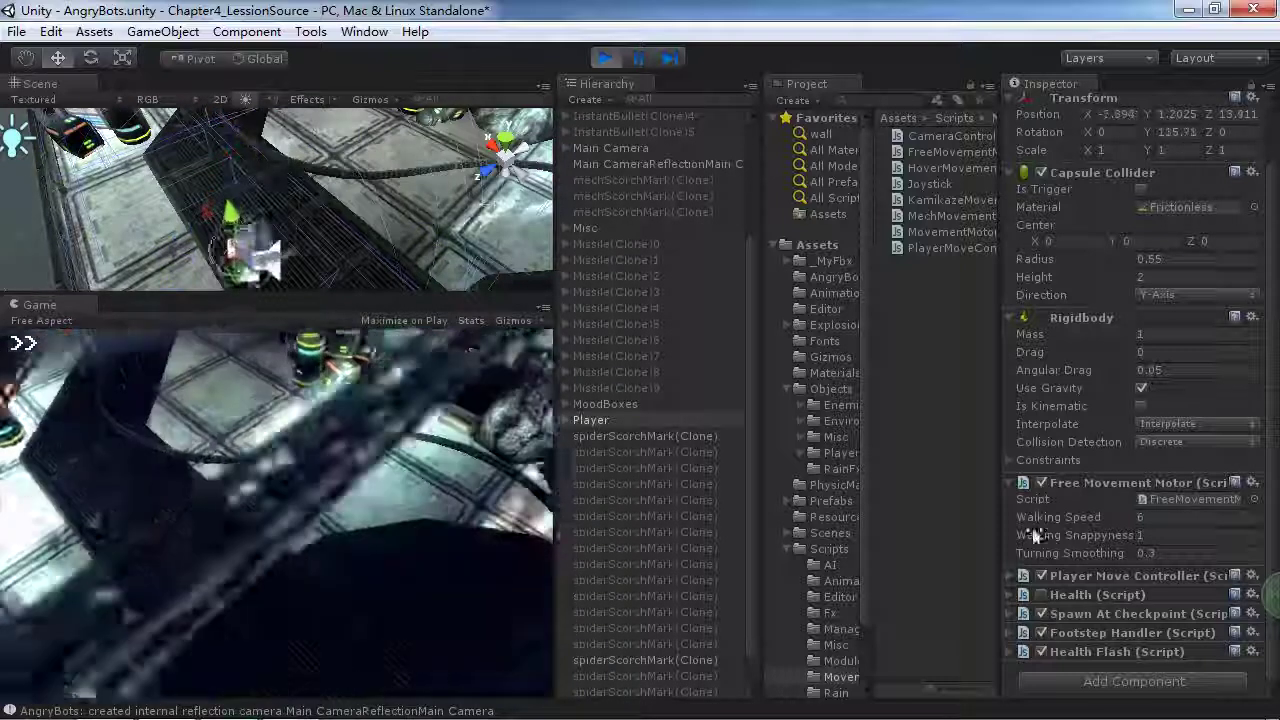
Try a Walking Snappyness of 0 on the player in the running game
click(1165, 536)
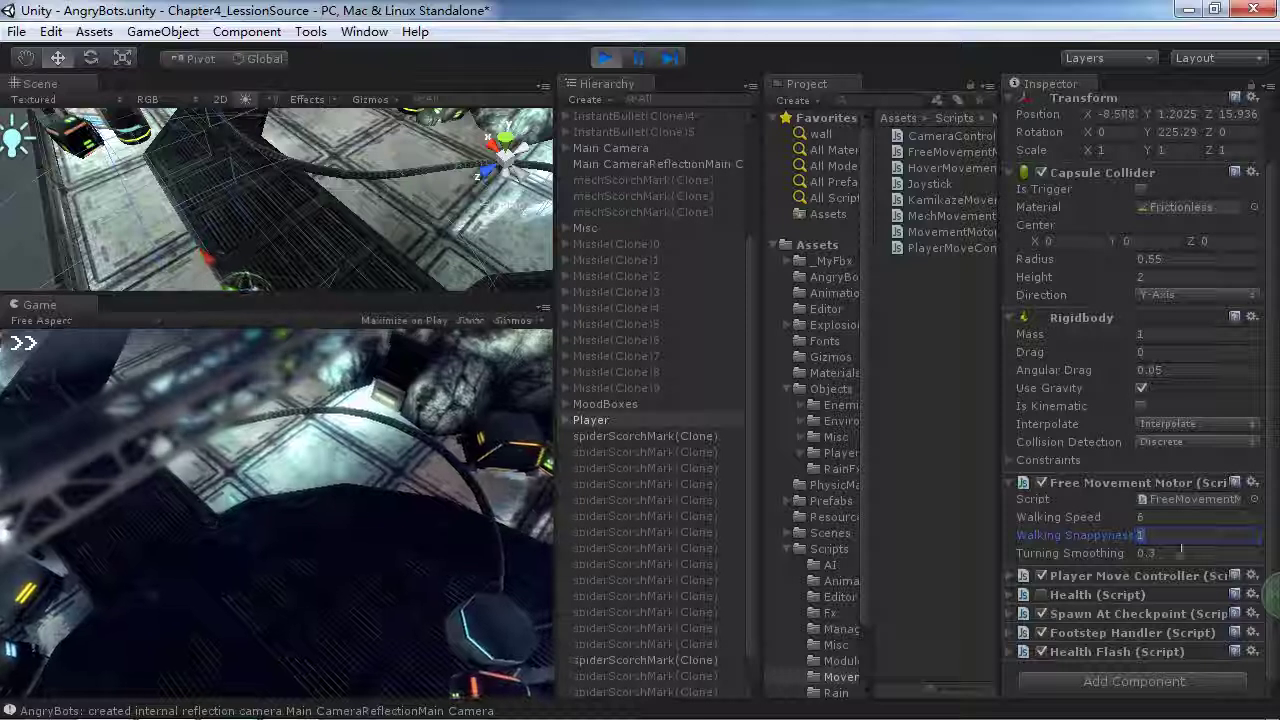
key(BackSpace)
text(0)
key(Return)
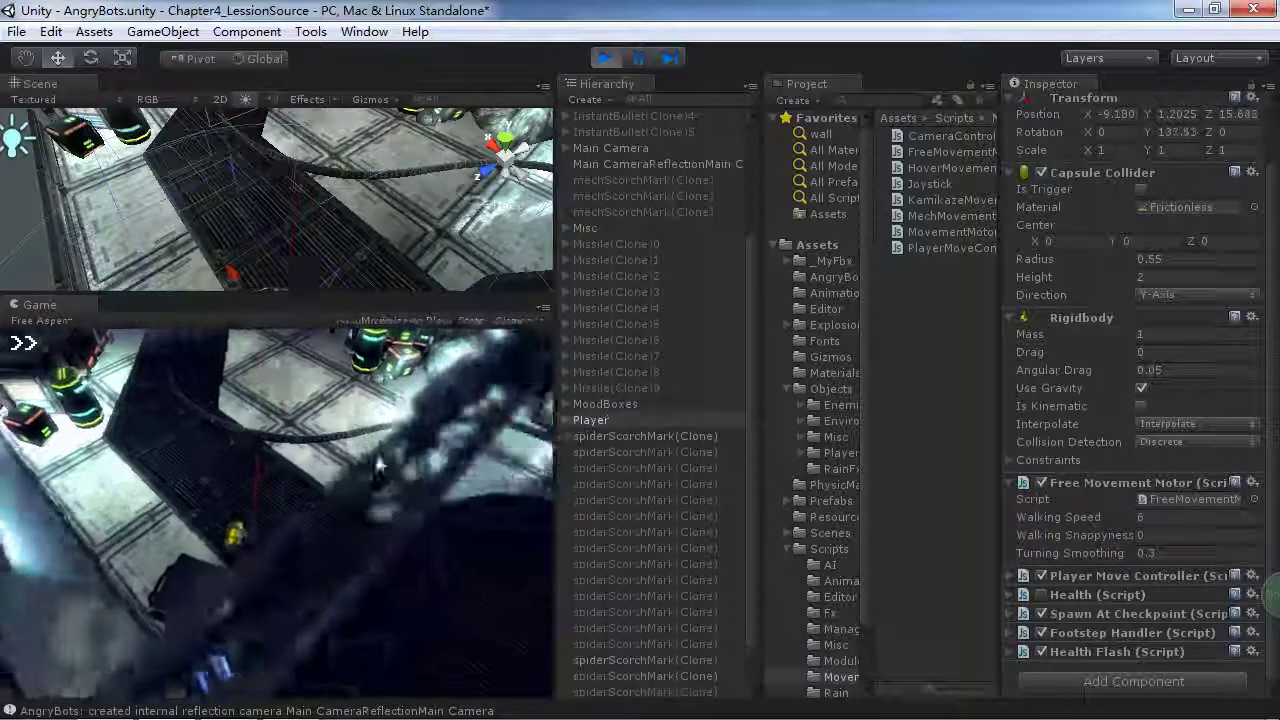
Set Walking Snappyness to 1 and walk the player again
click(1174, 538)
text(1)
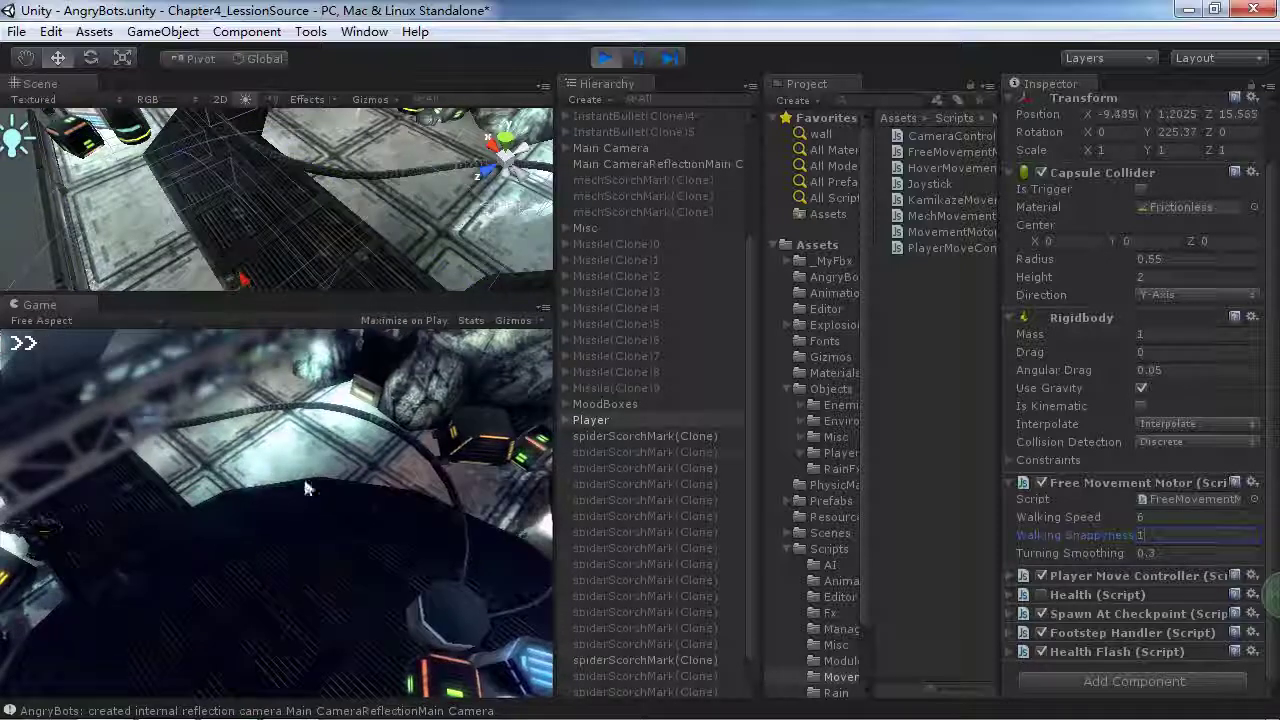
click(226, 456)
key(w)
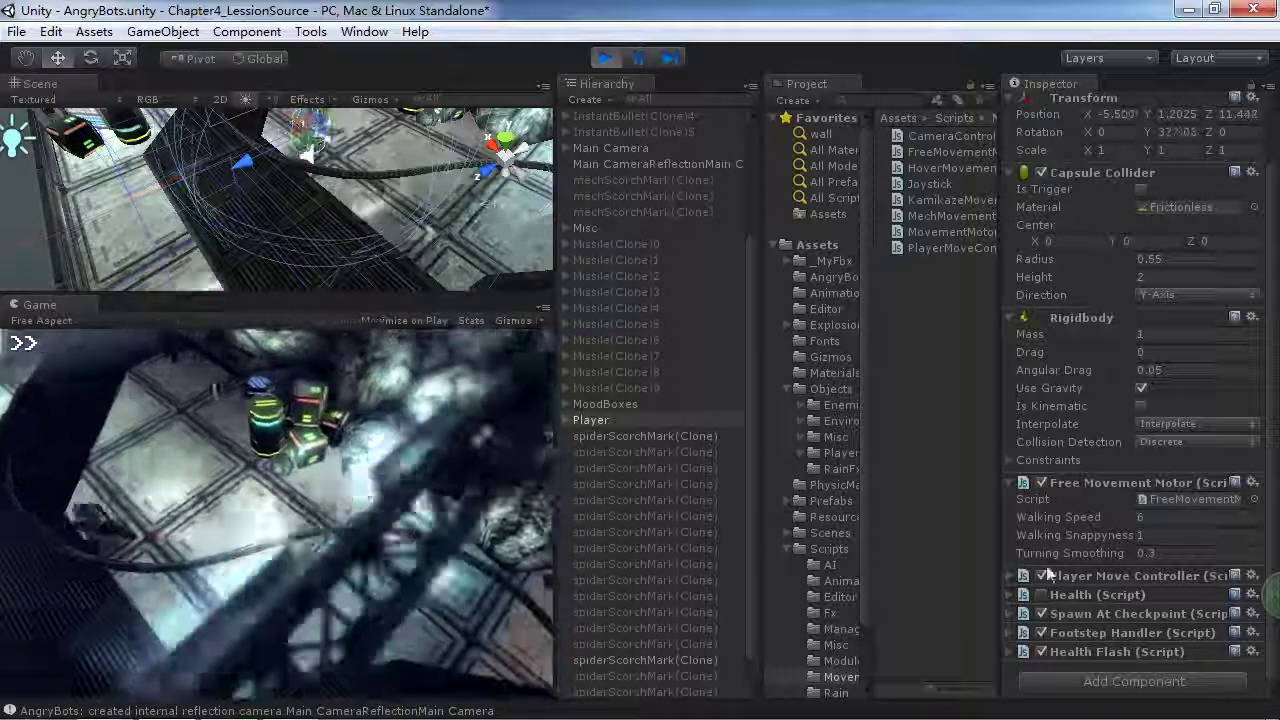
Set Turning Smoothing to 0 and walk the player to test how it turns
click(1127, 553)
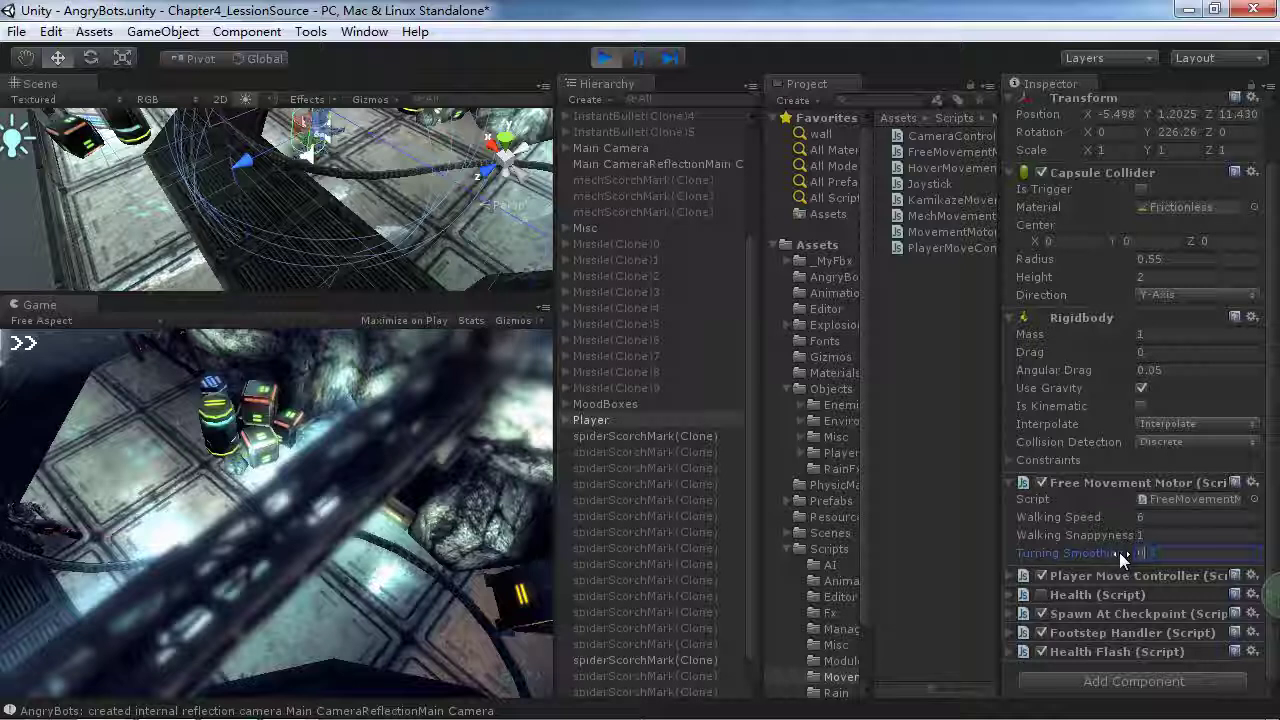
click(190, 358)
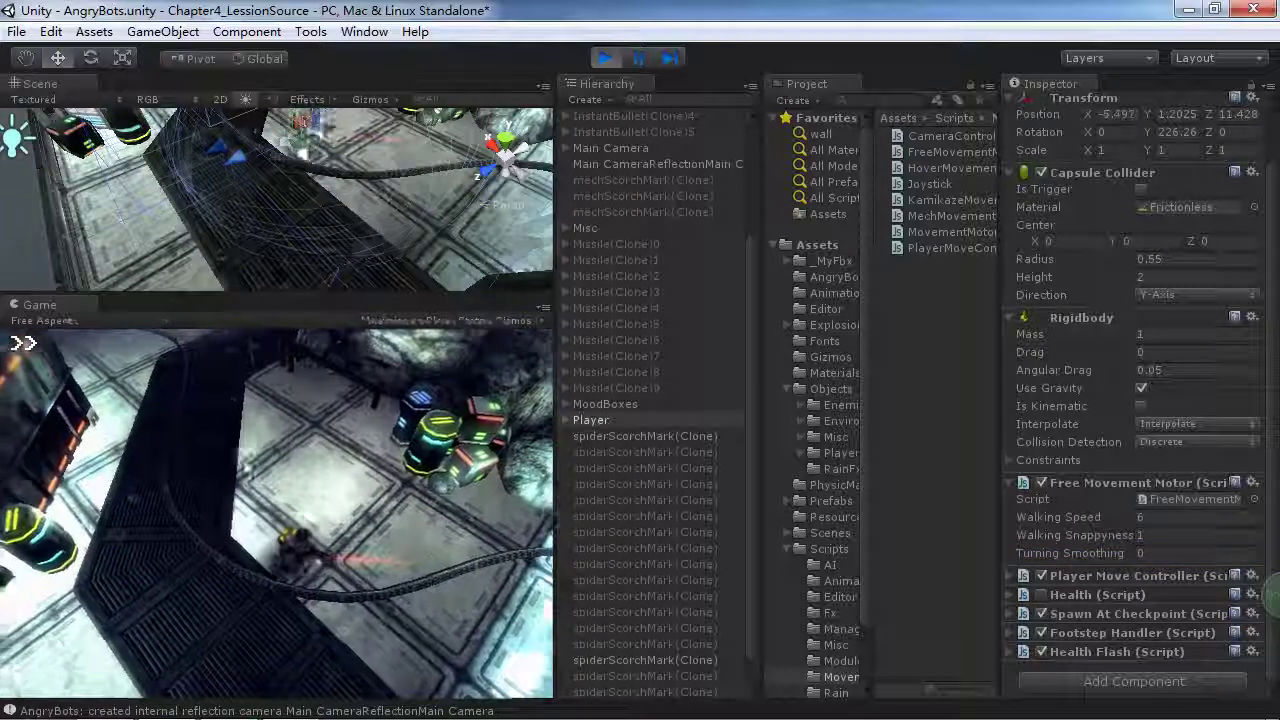
key(w)
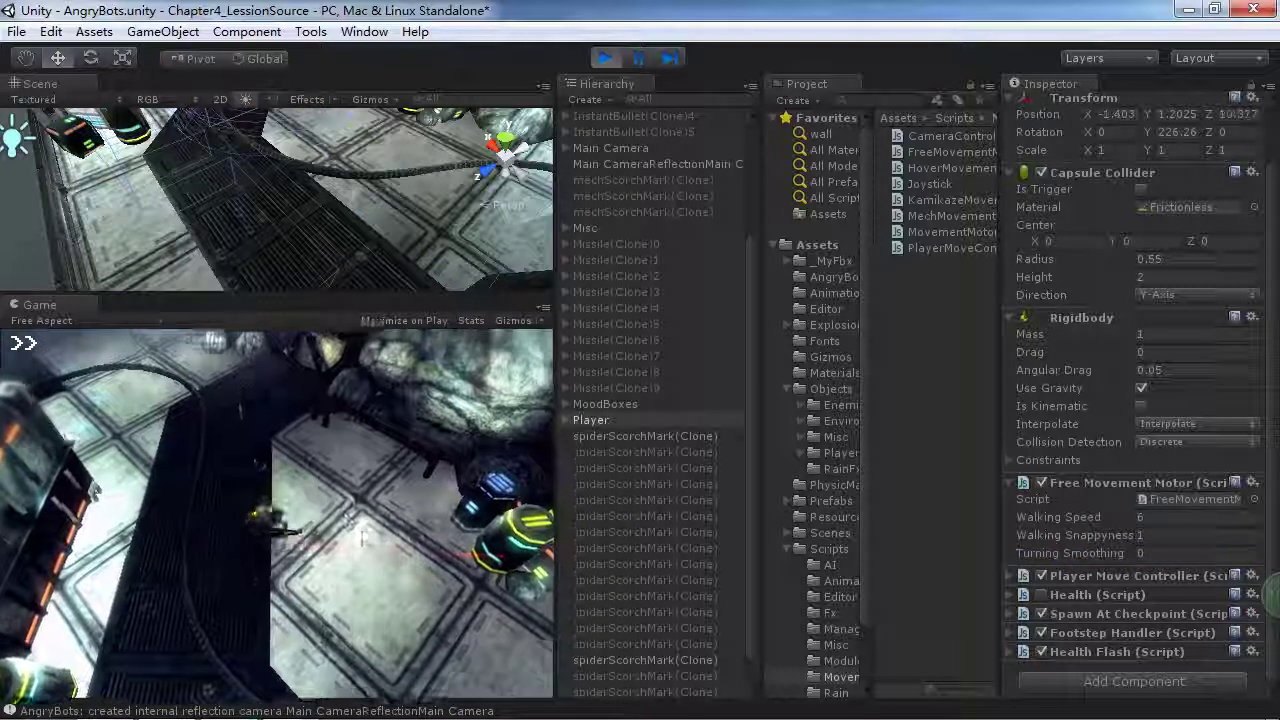
Set Turning Smoothing to 0.1 and test the player's turning while walking
click(1139, 554)
text(0.1)
key(Return)
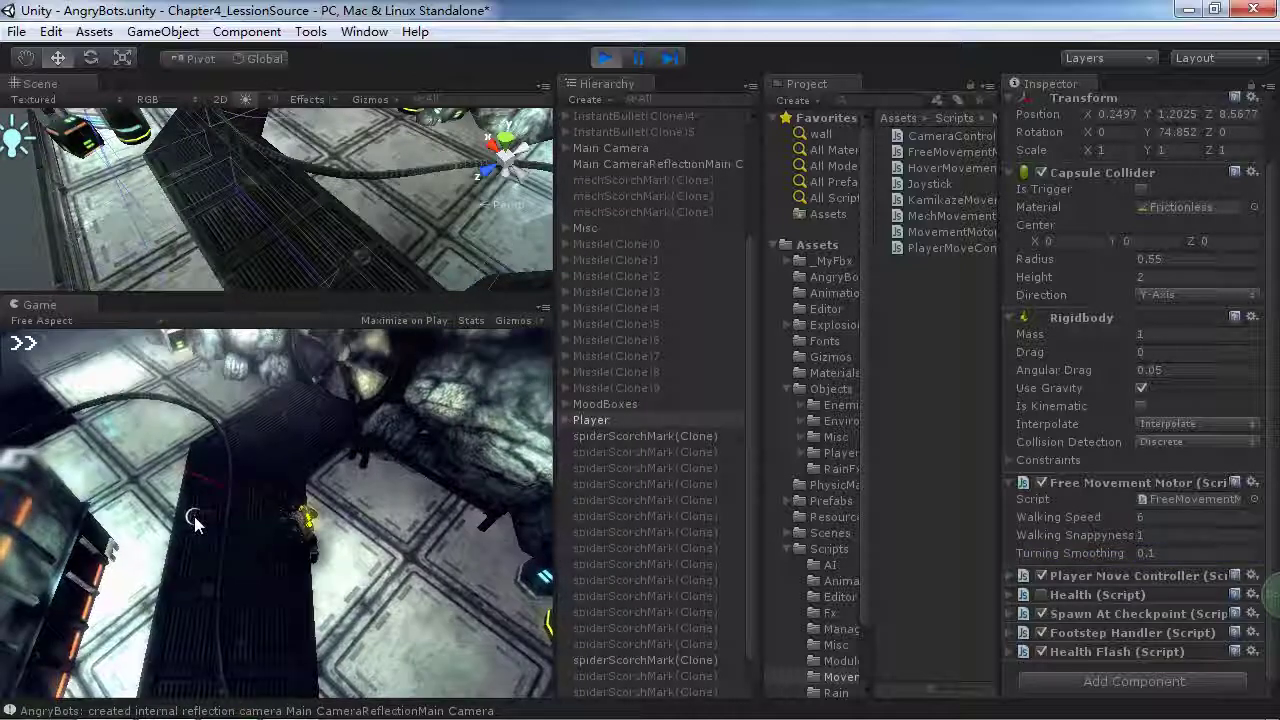
key(d)
key(s)
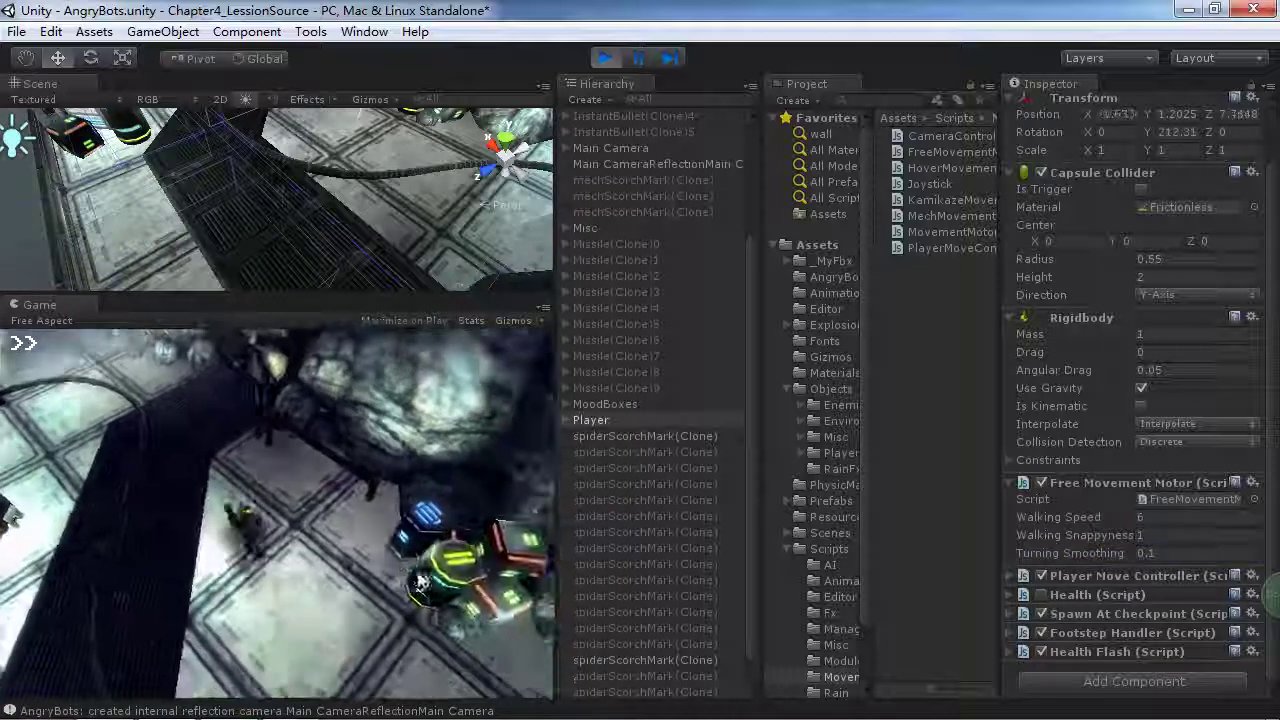
Set Turning Smoothing to 1, test the player's turning while walking and stop the game
click(1160, 554)
text(1)
key(Return)
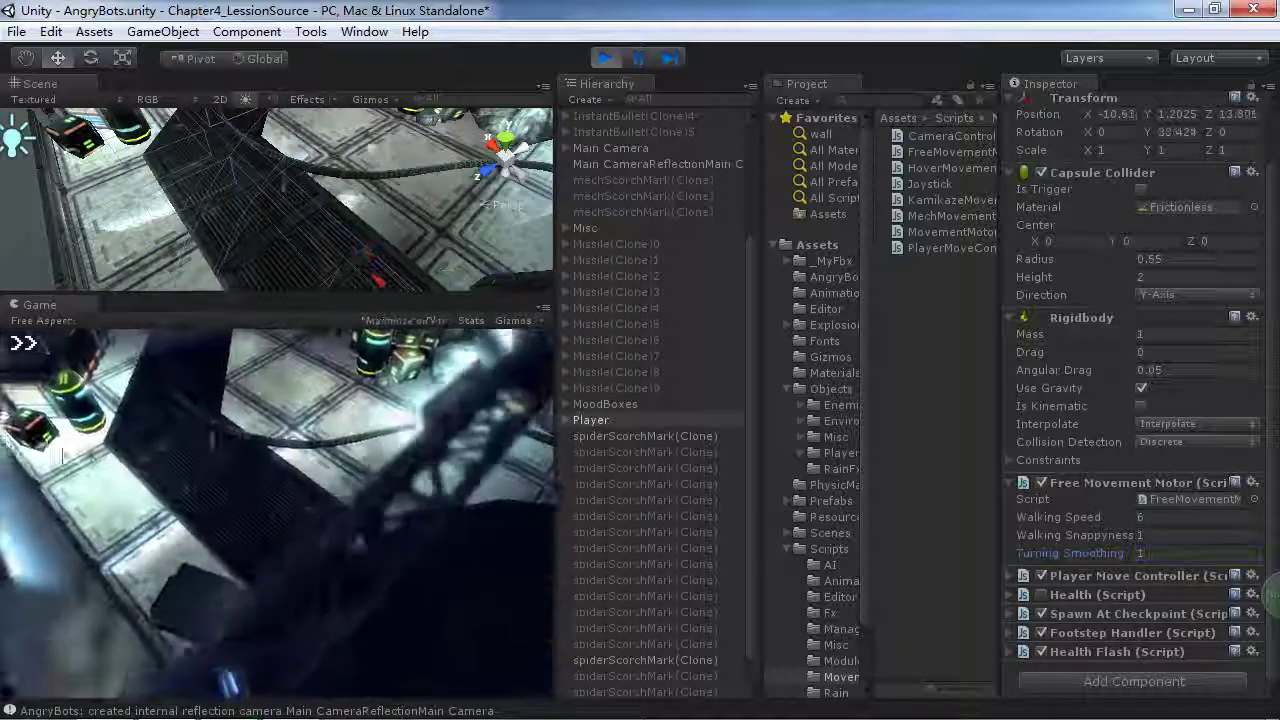
key(w)
key(a)
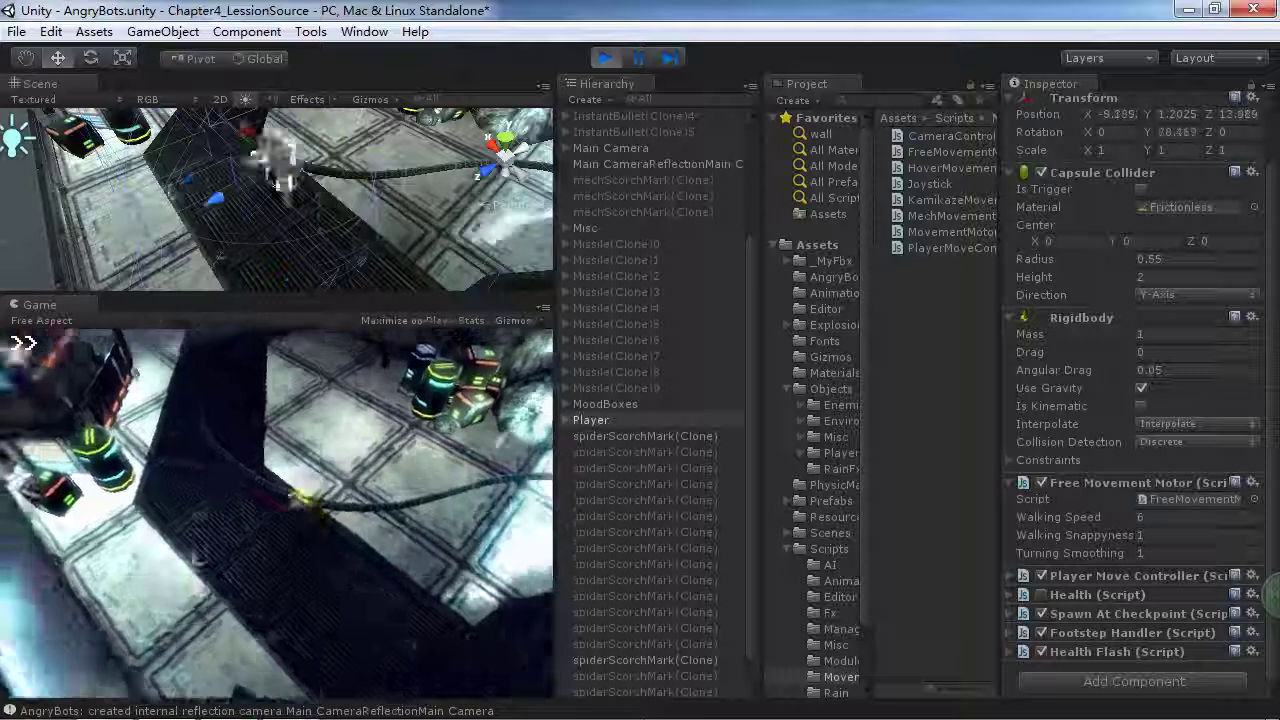
key(d)
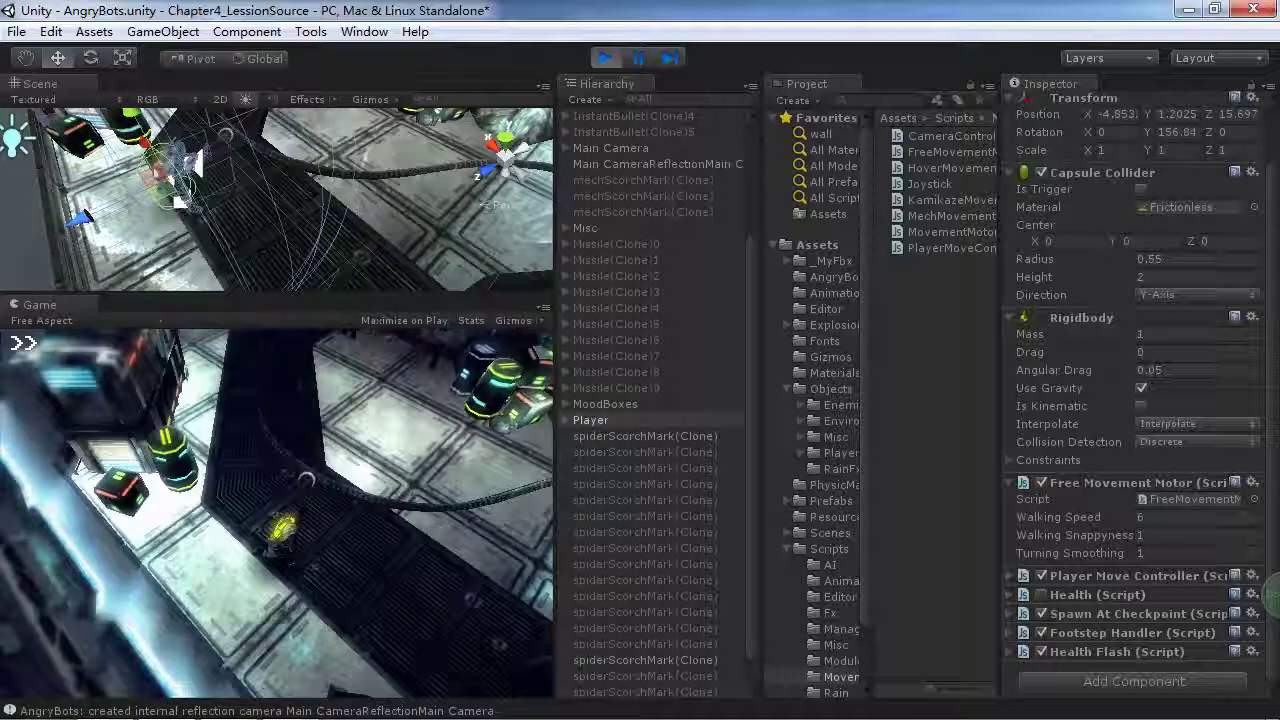
click(605, 58)
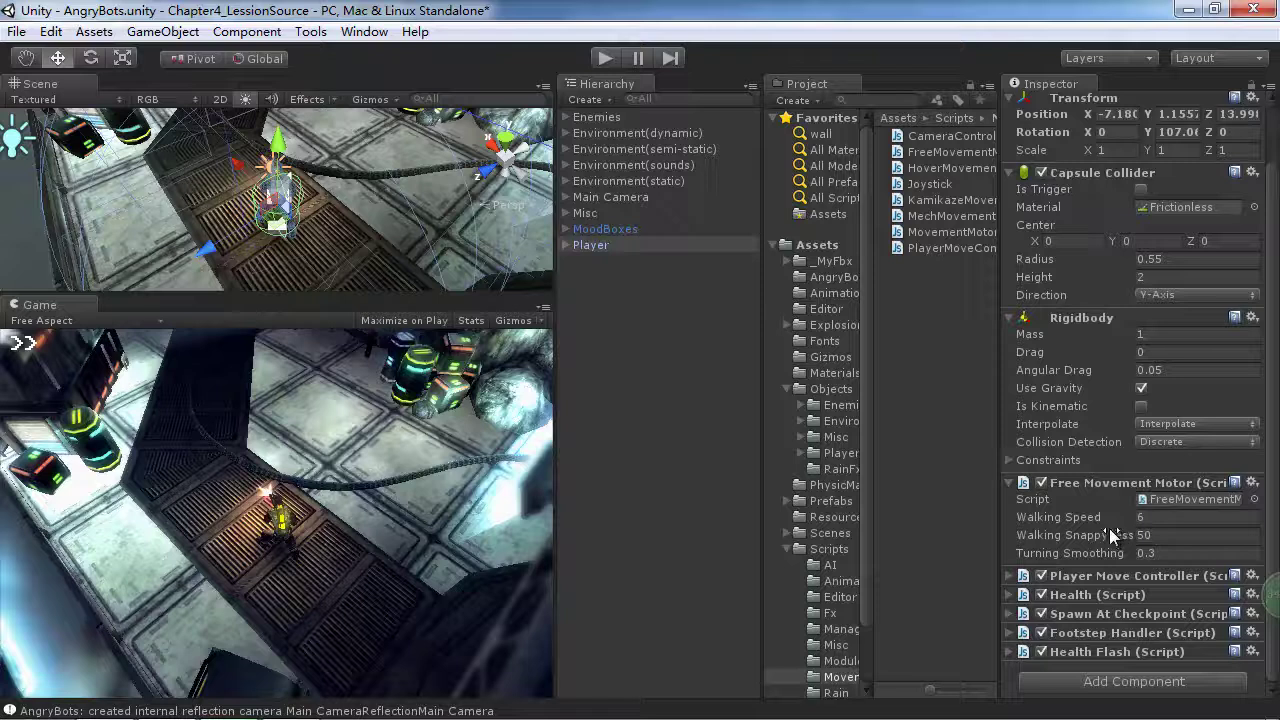
Collapse the Free Movement Motor component and expand Player Move Controller to show all its settings
click(1010, 483)
click(1009, 566)
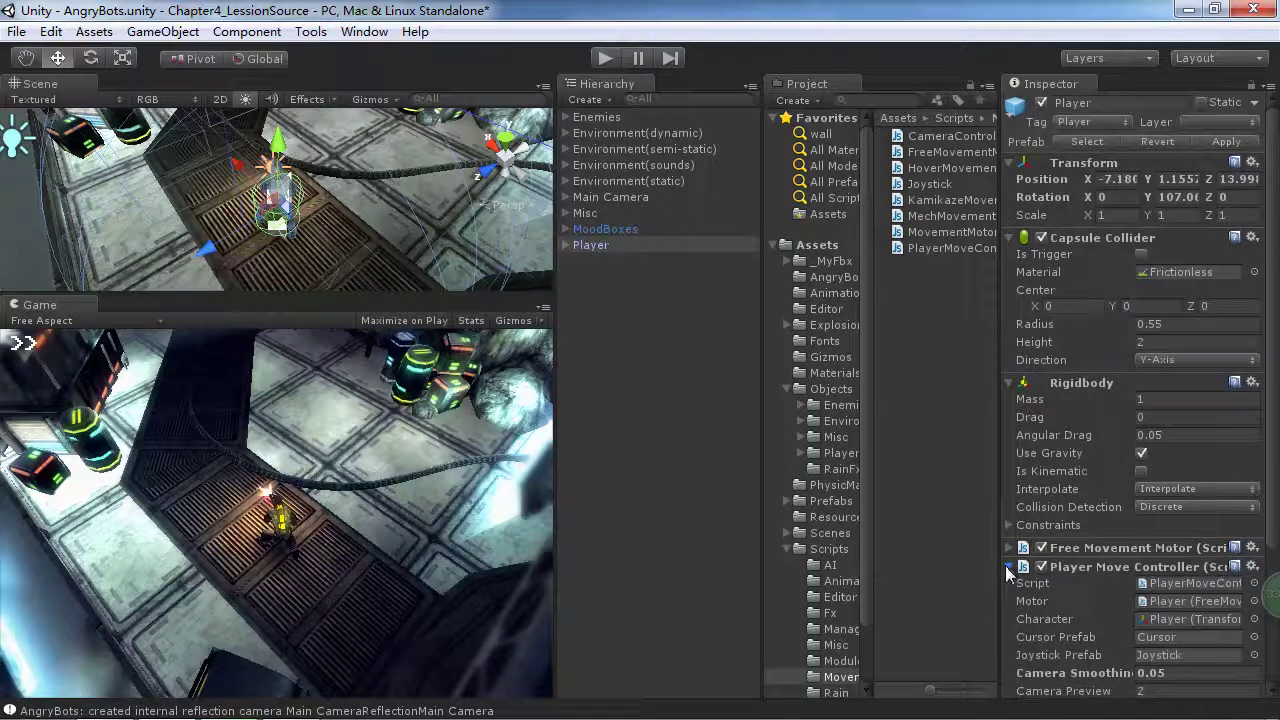
scroll(1065, 560, down, 3)
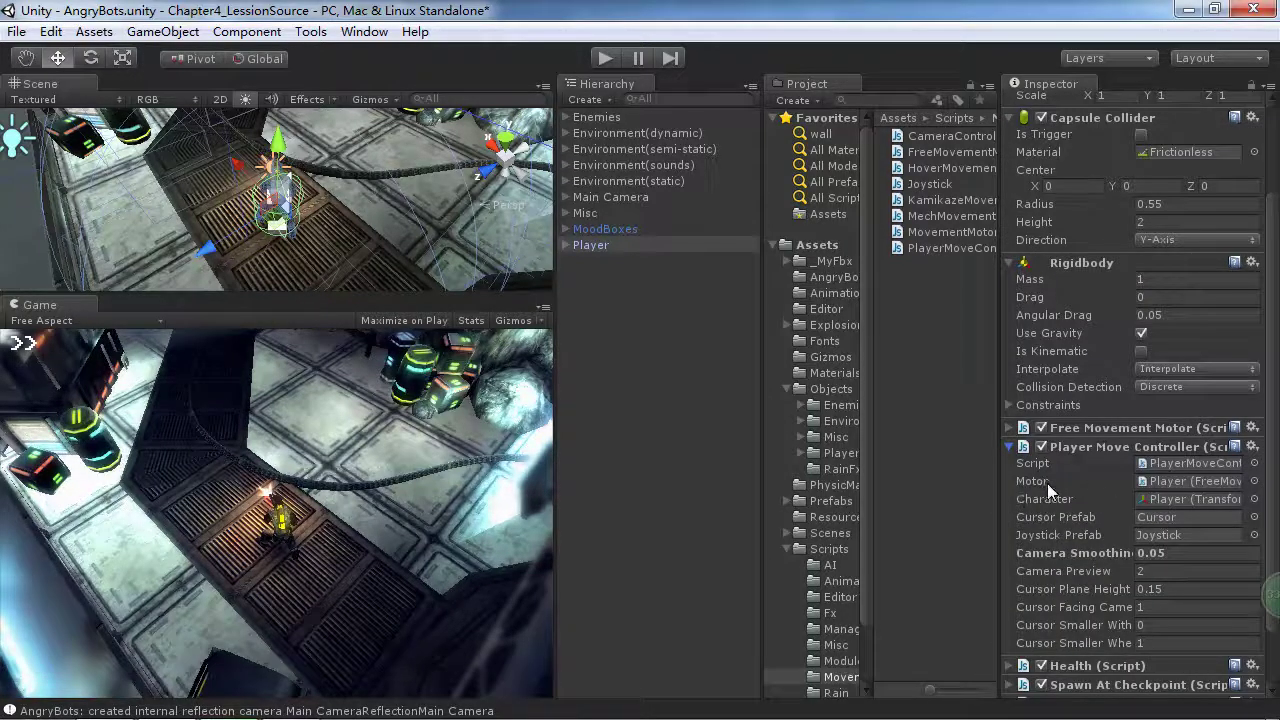
Switch to the Mindjet notes, read the Player Move Controller section and return to Unity
key(alt+Tab)
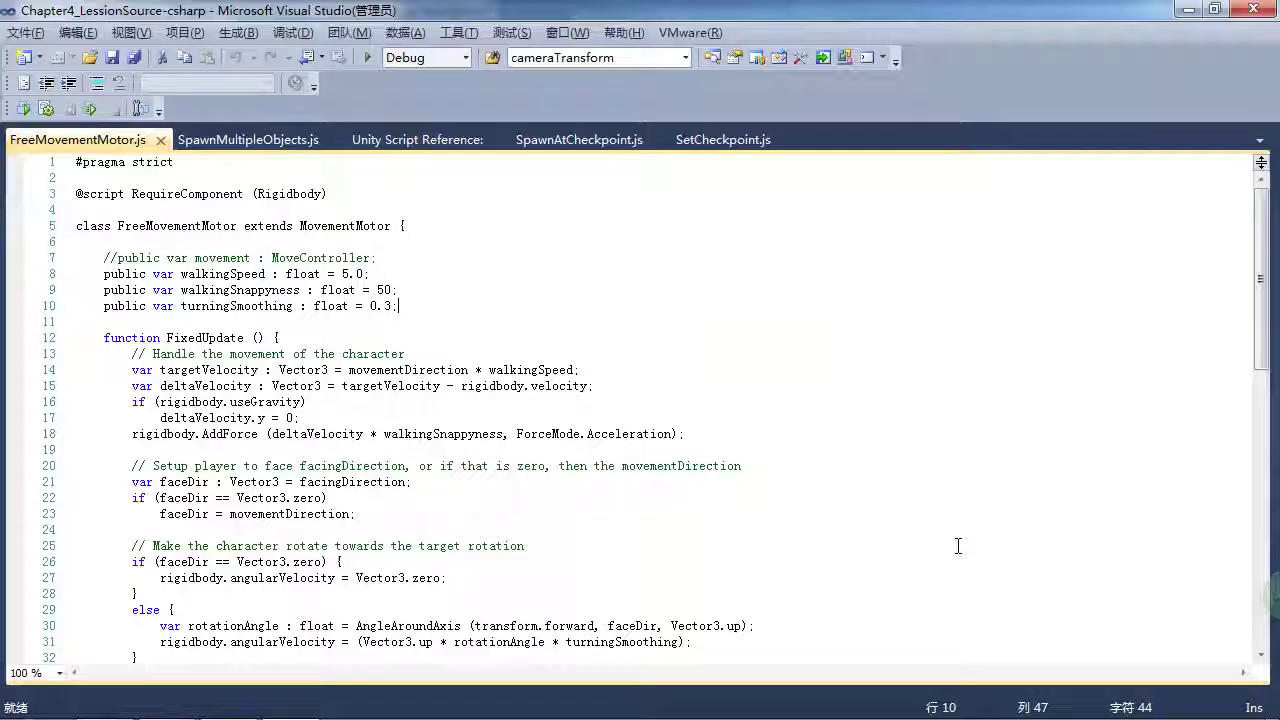
click(109, 703)
scroll(751, 466, down, 2)
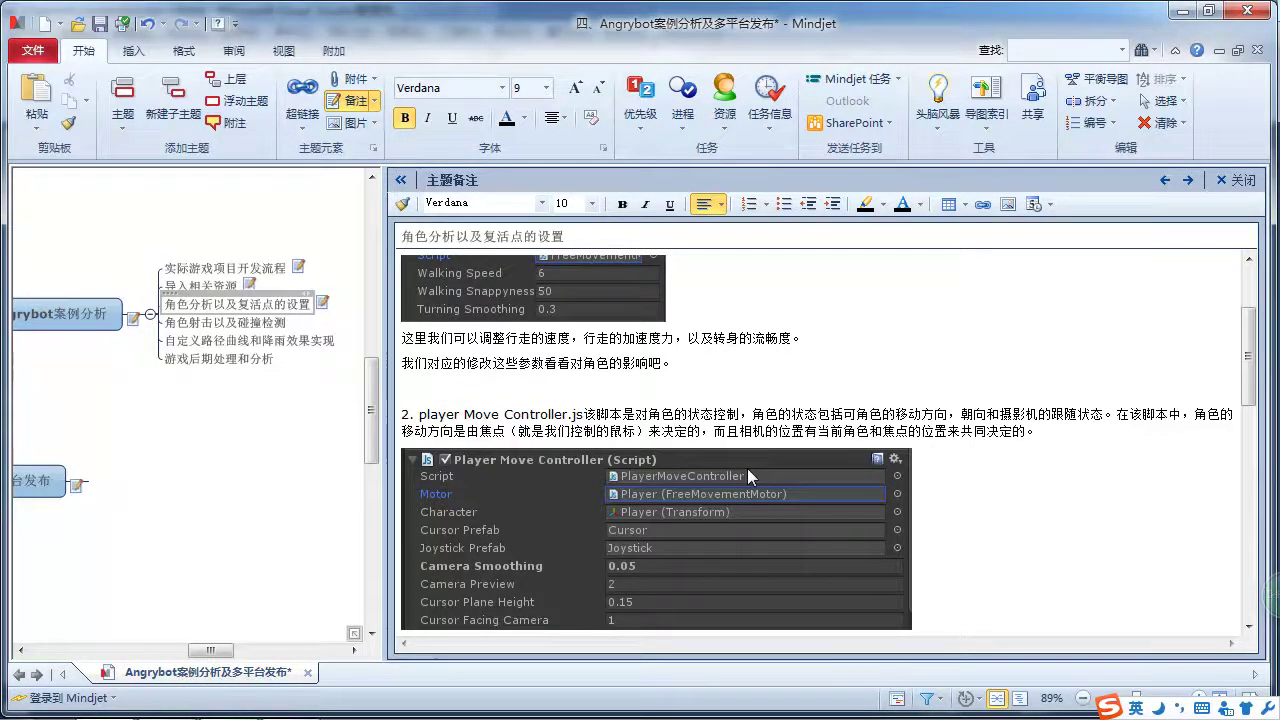
scroll(747, 472, down, 1)
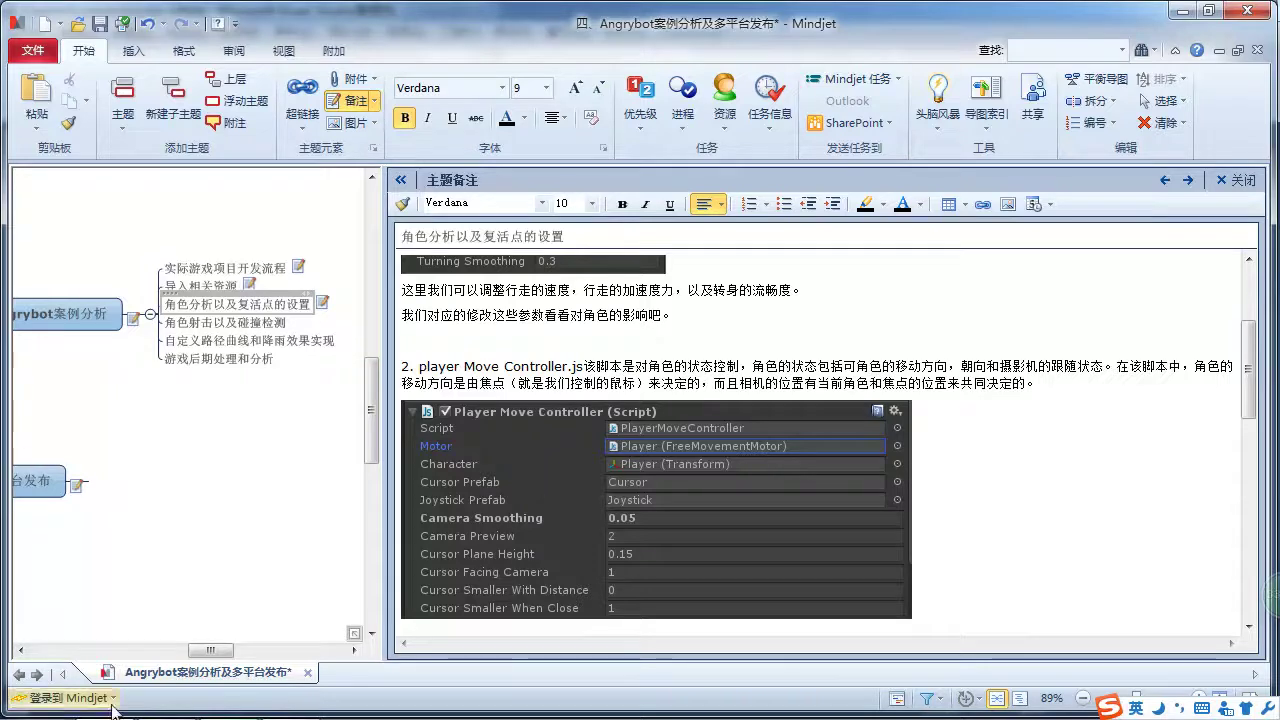
click(155, 700)
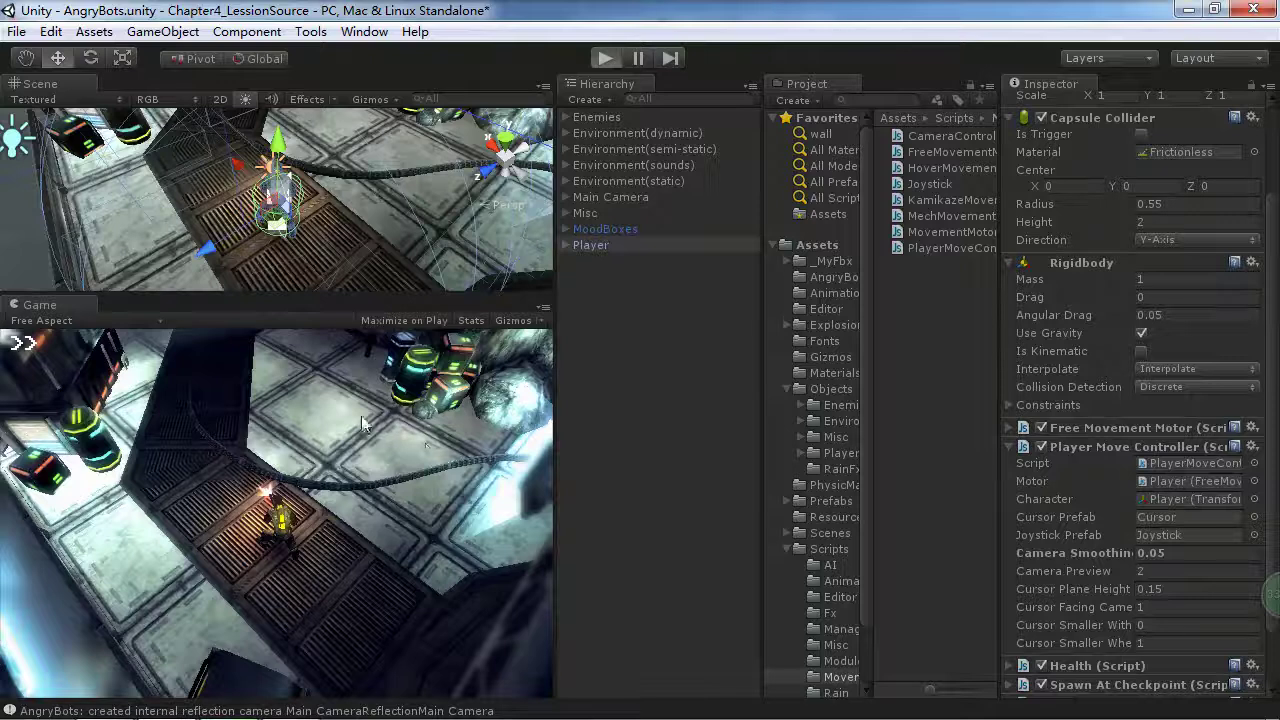
Run the game, aim and walk the player to observe its facing and the camera following, and stop the game
key(ctrl+p)
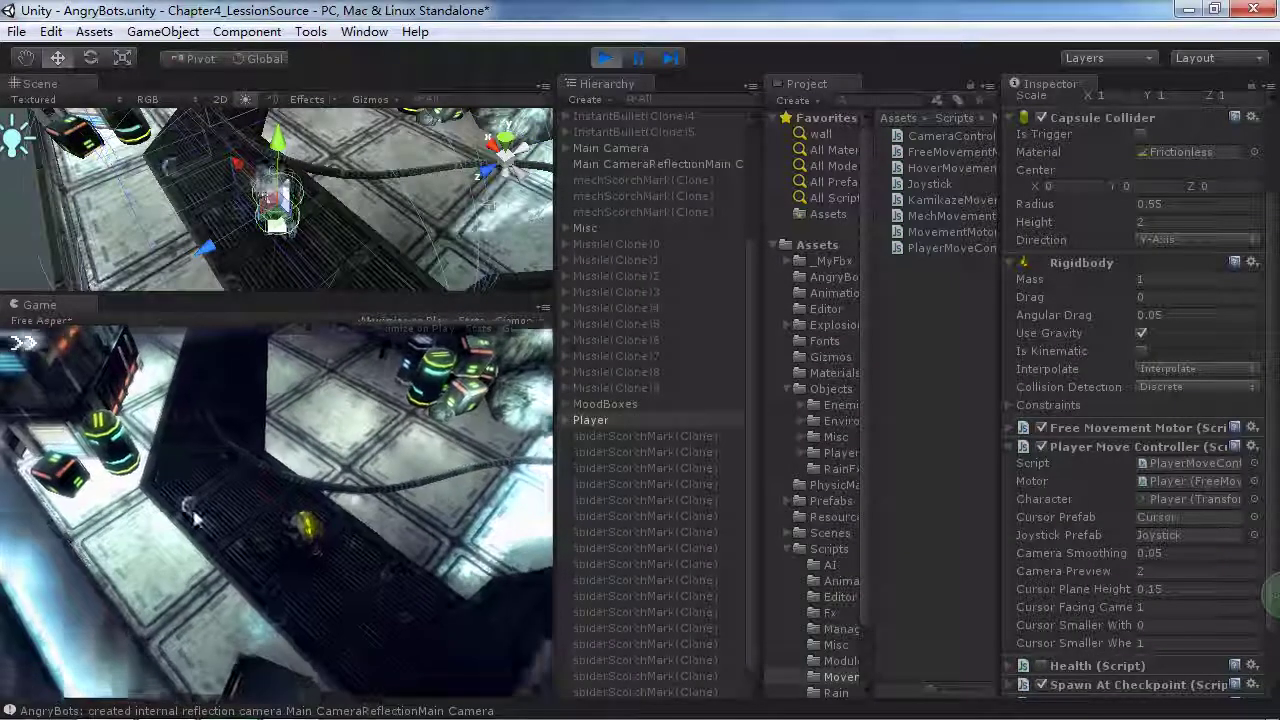
mouse_move(188, 502)
mouse_down()
mouse_move(321, 605)
mouse_move(215, 568)
mouse_move(240, 546)
mouse_up()
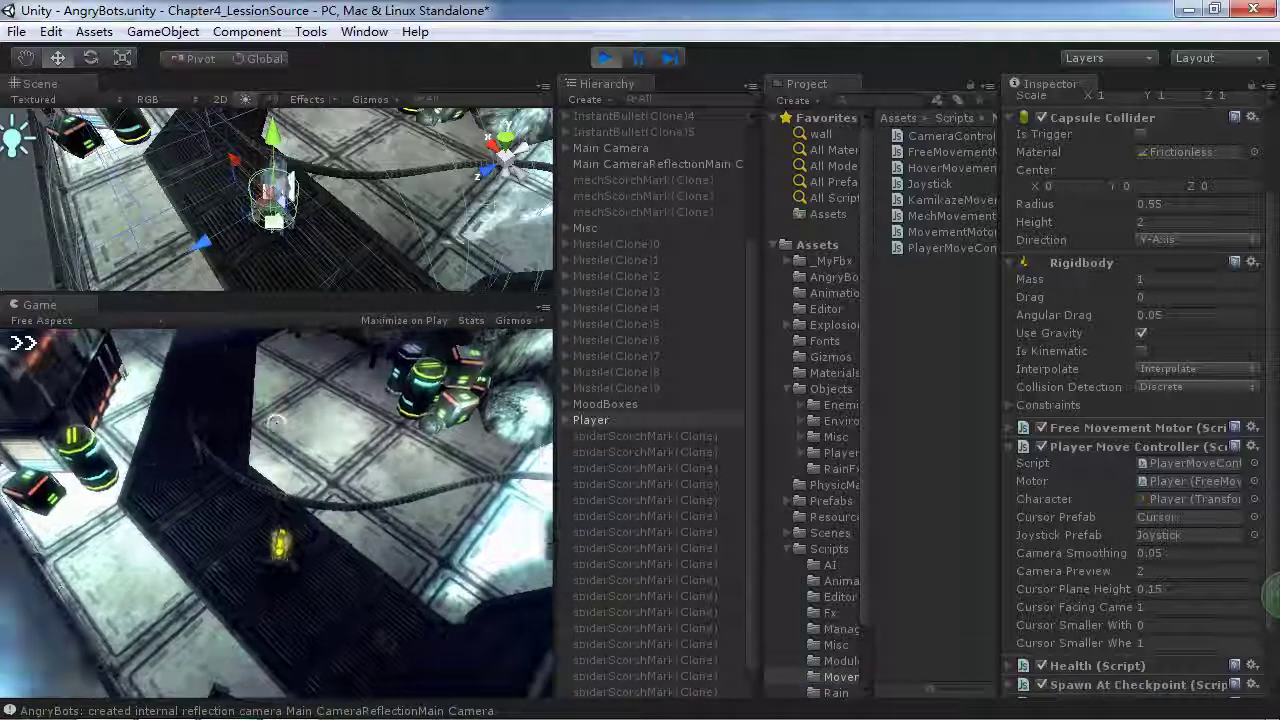
key(w)
key(w)
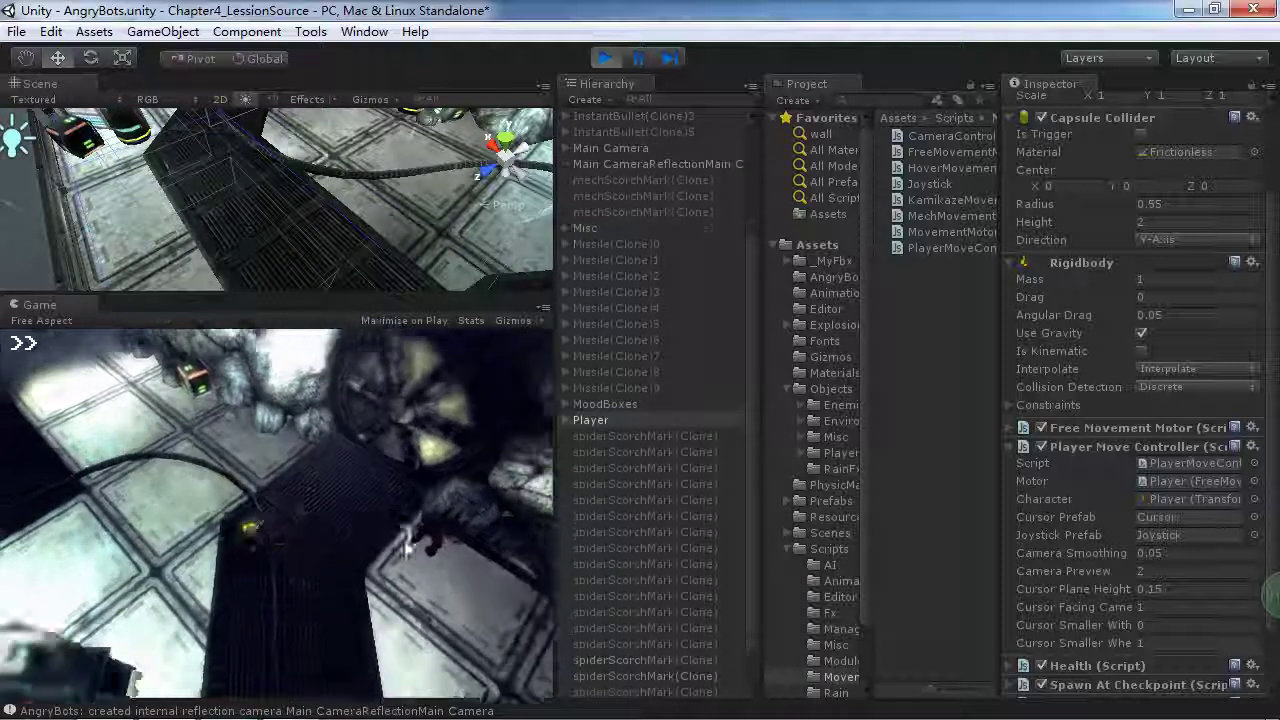
click(603, 59)
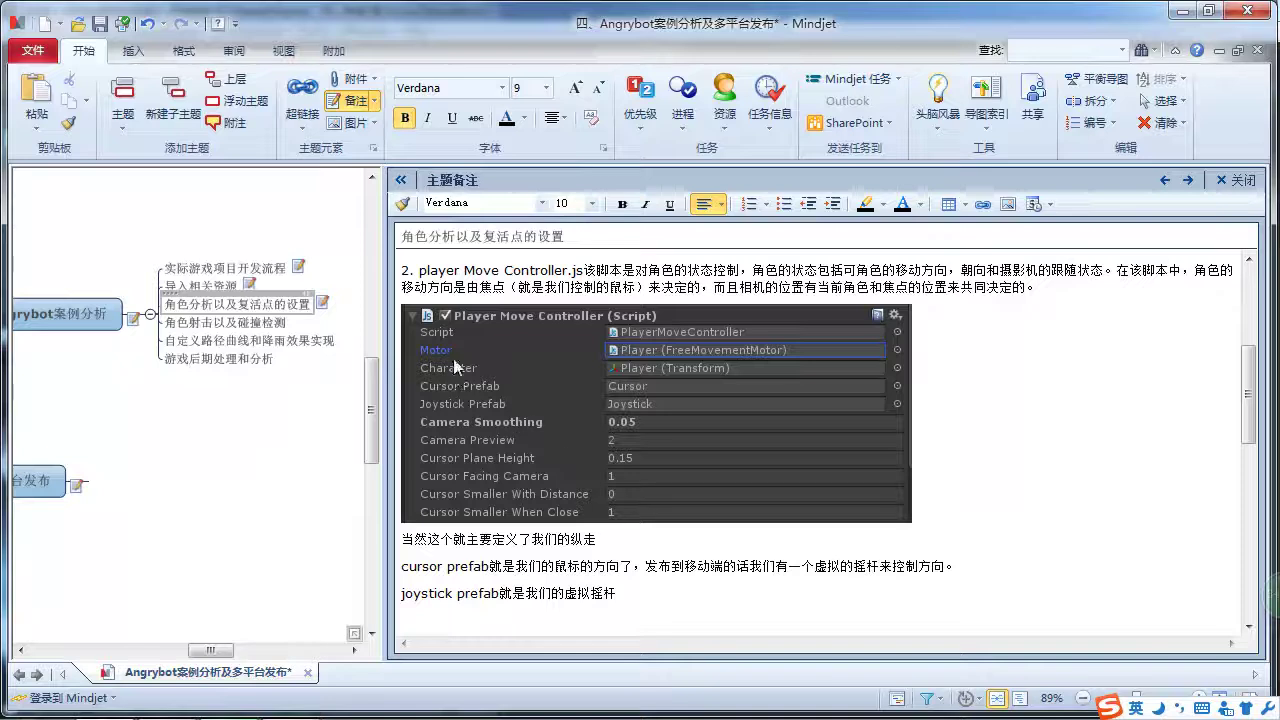
Check the Mindjet notes on the Player Move Controller's motor, cursor and joystick prefabs and return to Unity
key(alt+Tab)
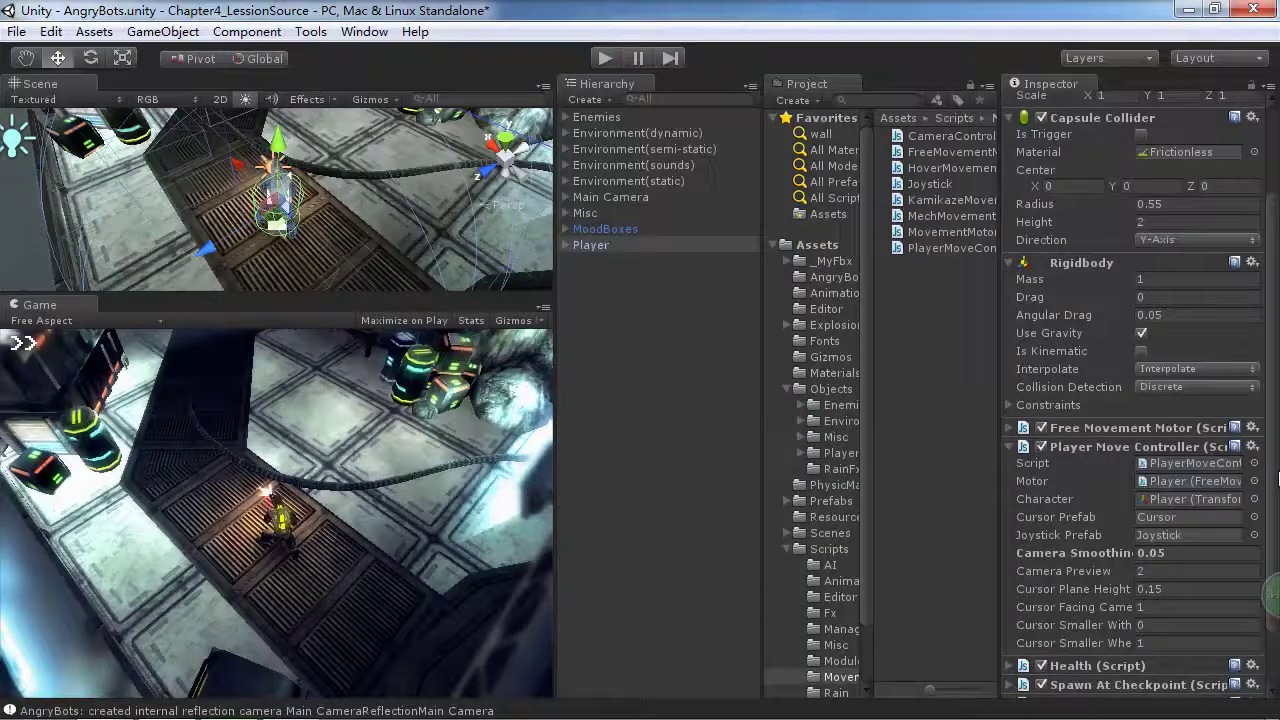
Locate the Player Move Controller's Motor reference, open its script to check the motor variable's MovementMotor type, and return to Unity
click(1180, 482)
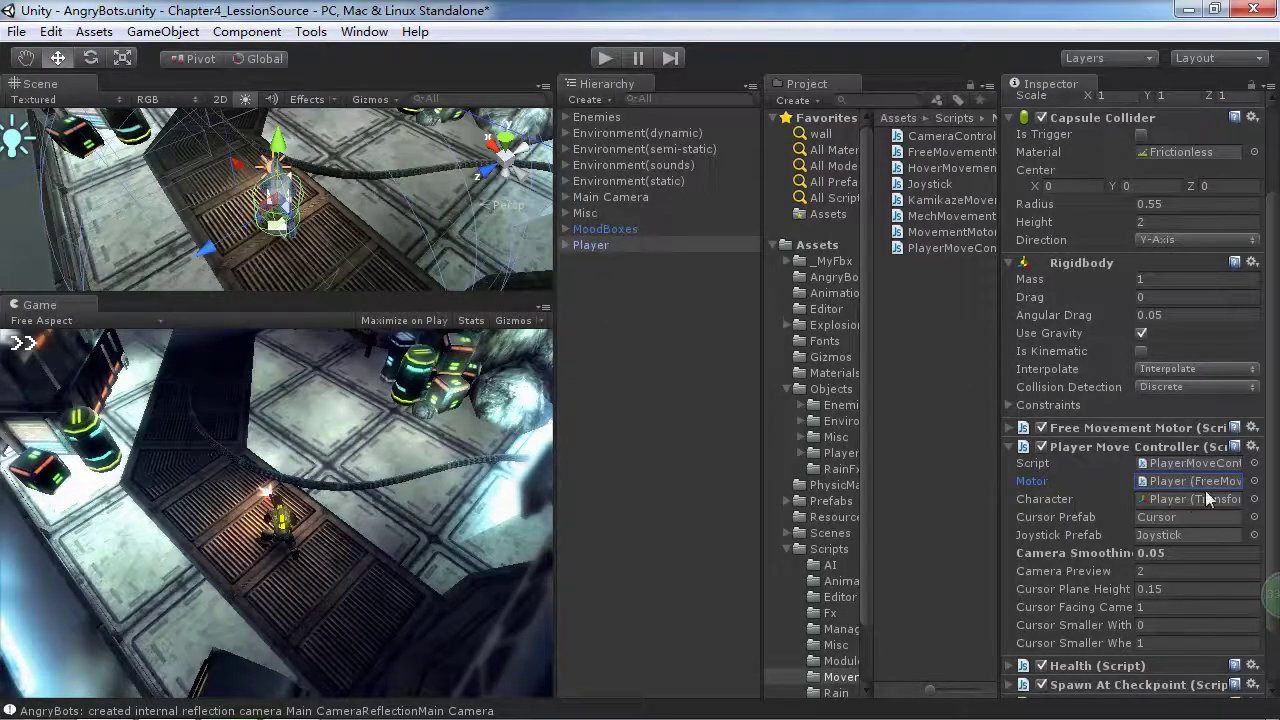
double_click(1160, 465)
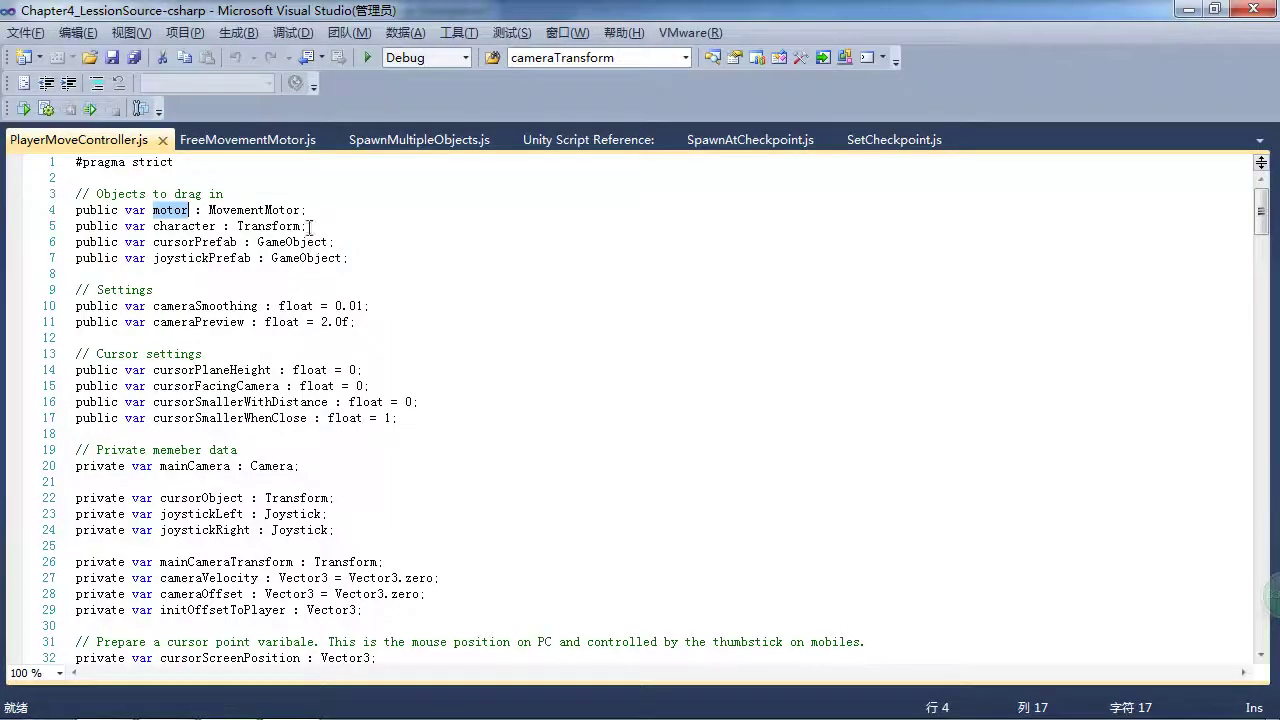
double_click(235, 210)
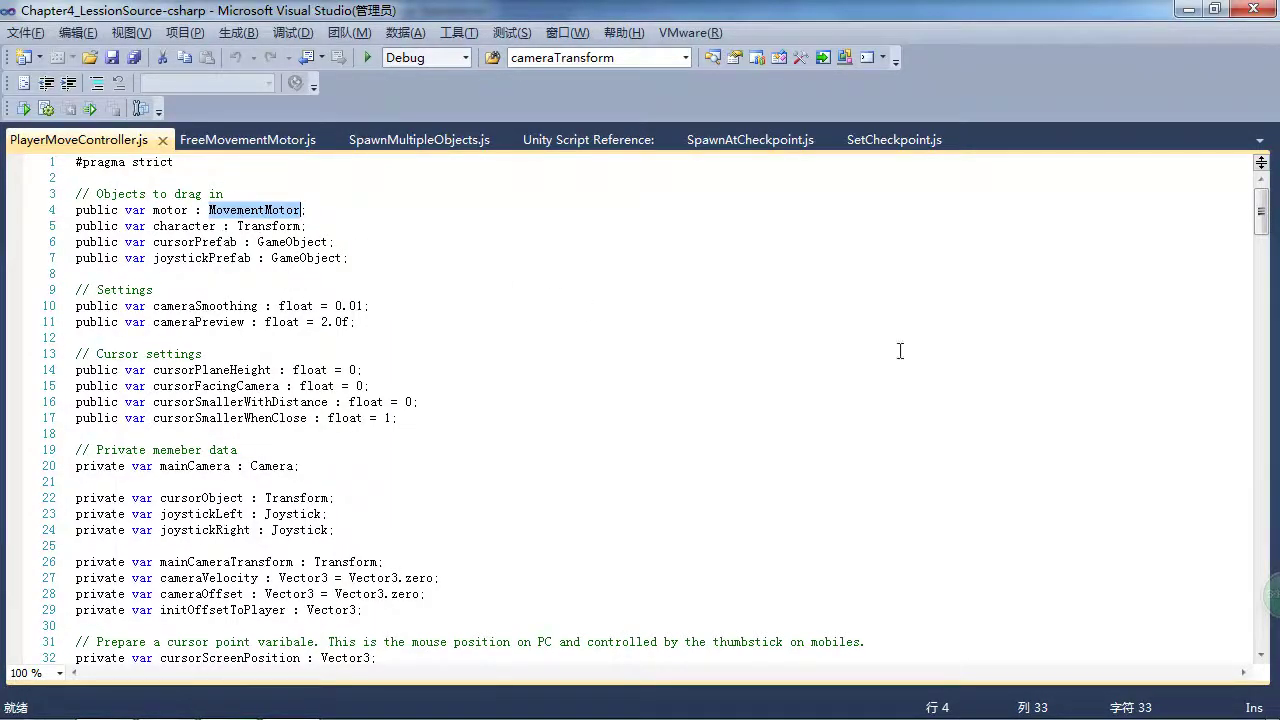
key(alt+Tab)
Locate the Character reference, expand Free Movement Motor, and find the Cursor prefab to examine it in the preview
click(1184, 497)
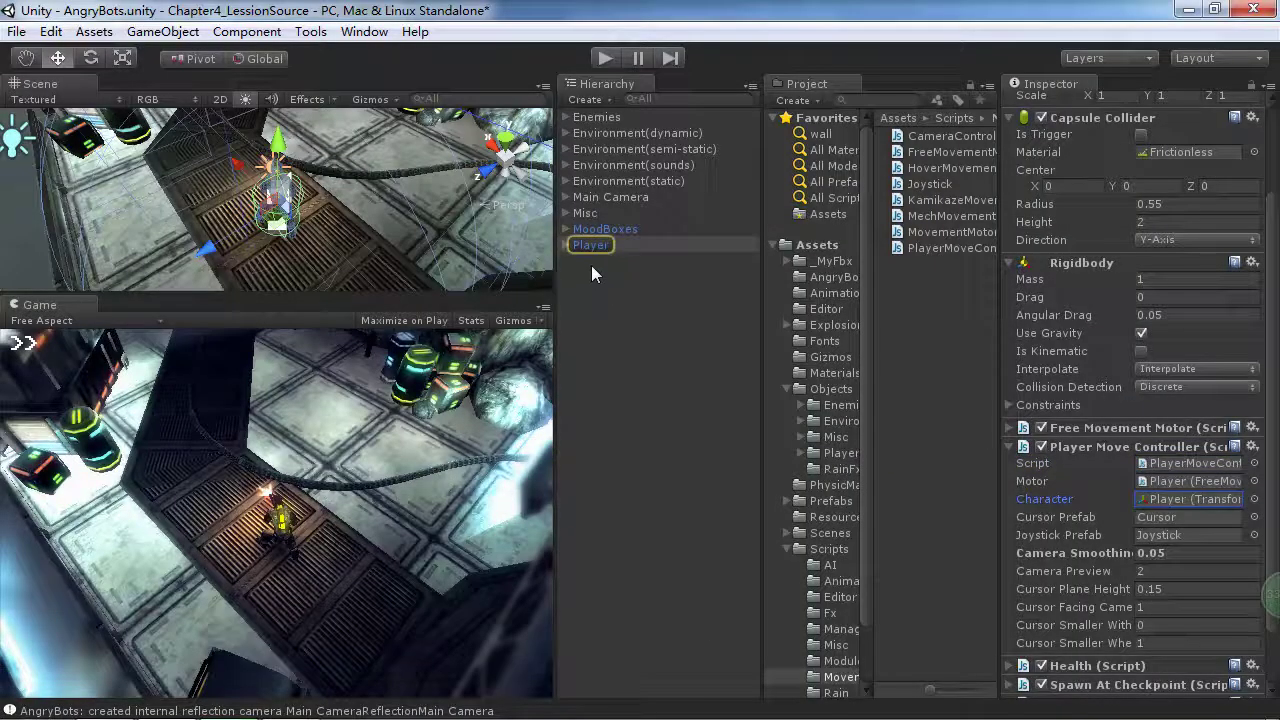
click(1009, 427)
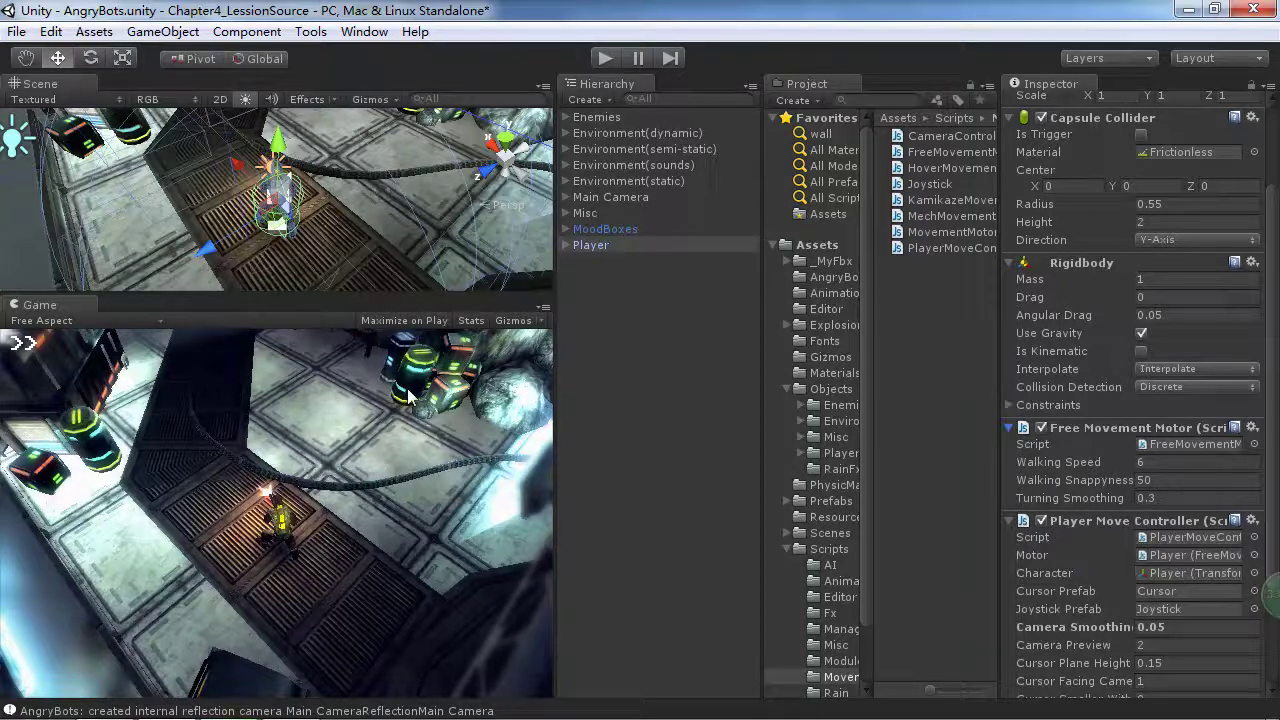
click(1168, 592)
click(926, 152)
drag(1191, 638, 1153, 523)
drag(1156, 630, 1139, 573)
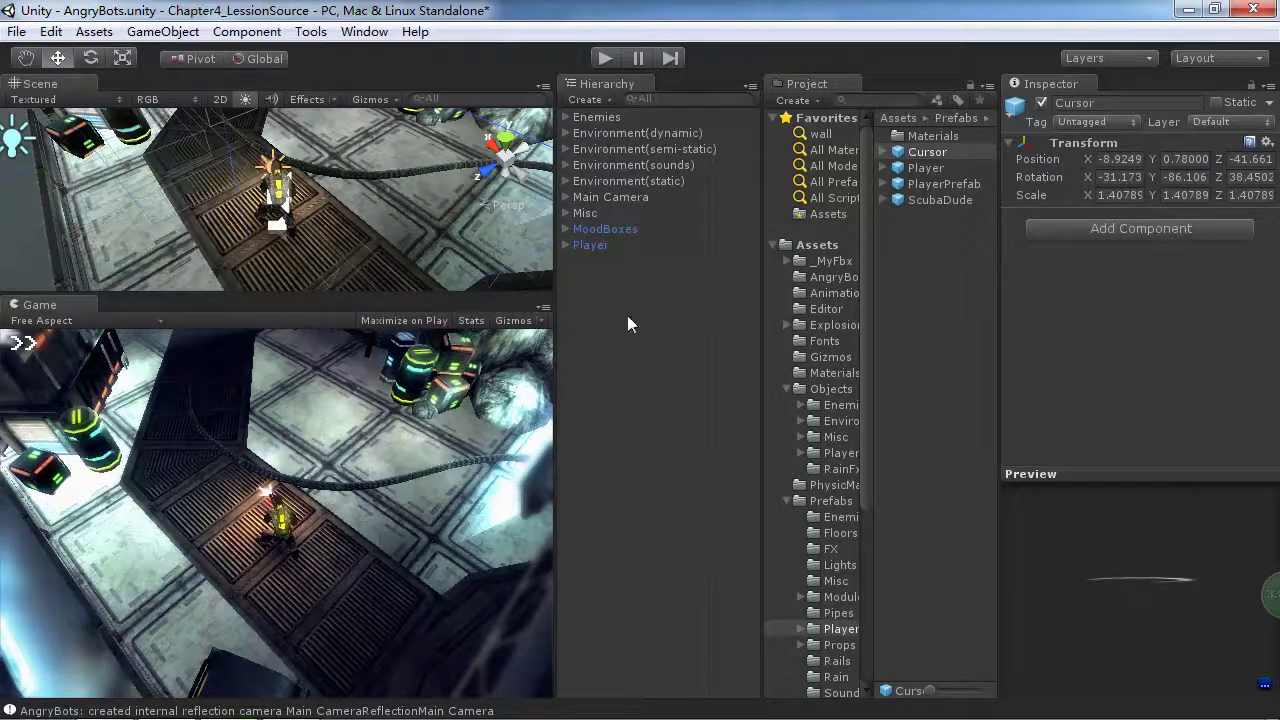
Reselect Player and open its referenced Joystick prefab to examine the GUITexture and Joystick script settings
click(590, 246)
scroll(1073, 520, down, 3)
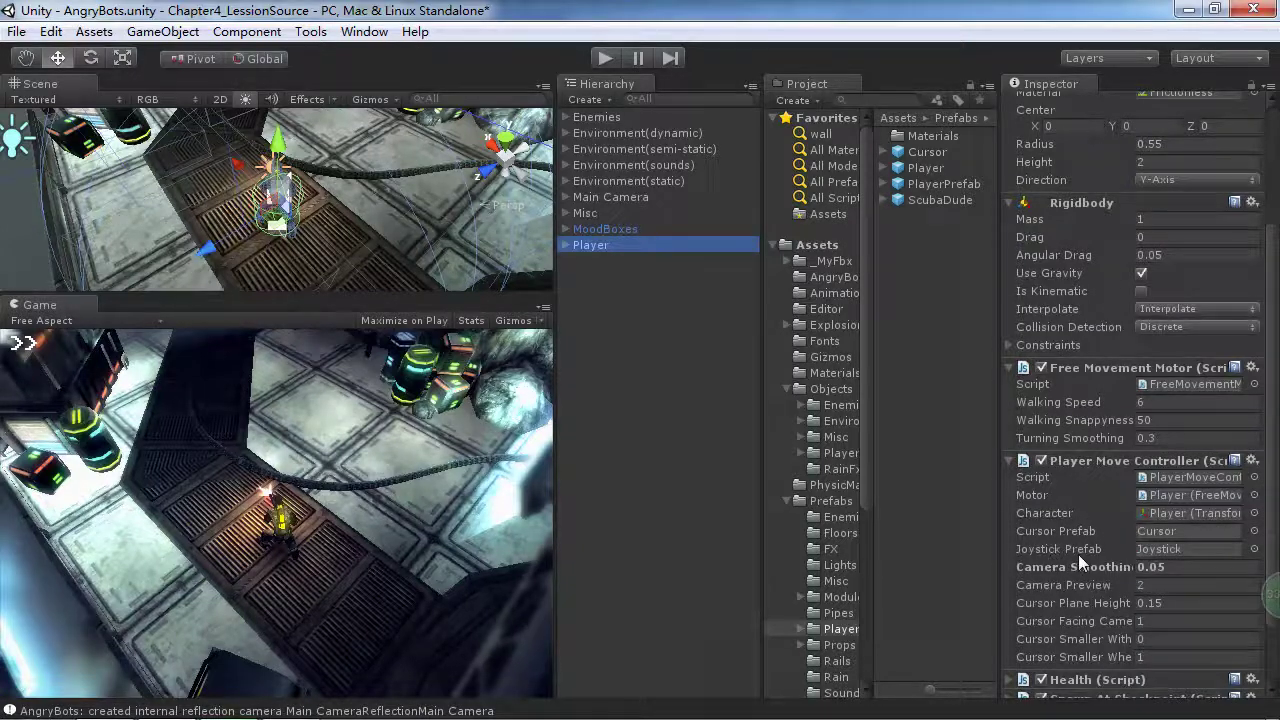
click(1163, 550)
click(916, 198)
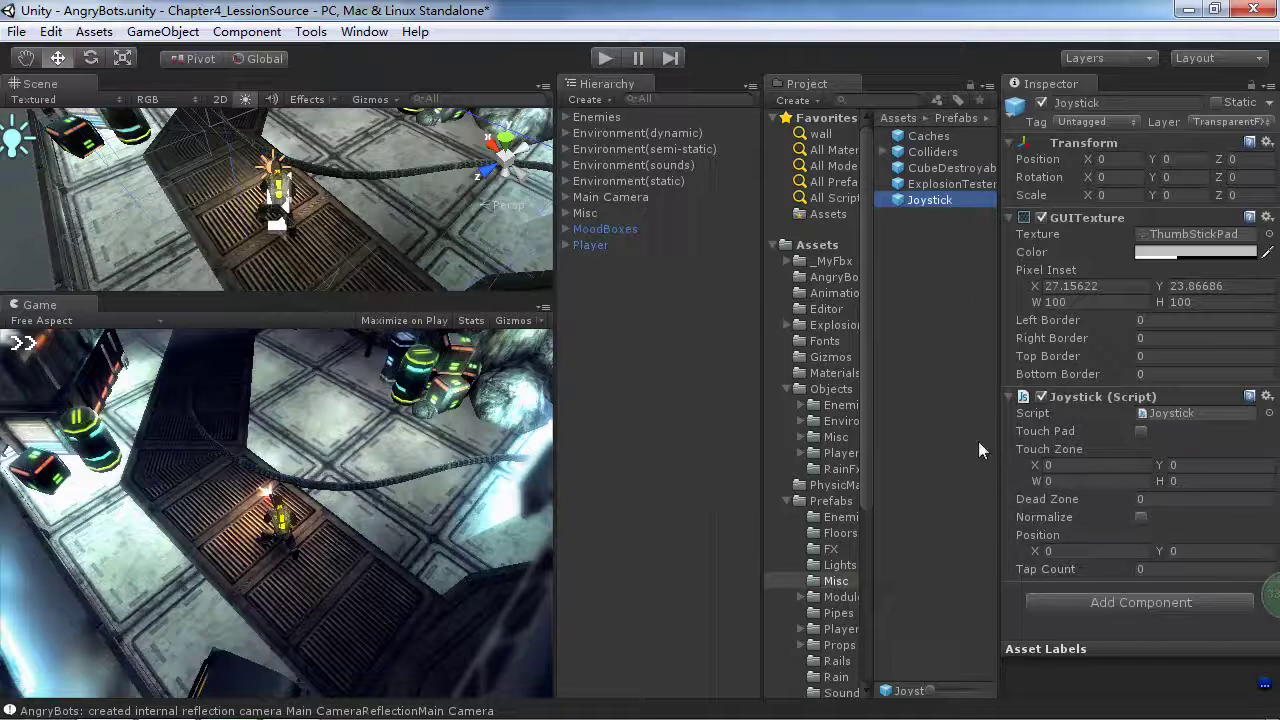
Reselect Player, read the Mindjet notes on Camera Smoothing, Camera Preview and the cursor settings, and return to Unity
click(590, 245)
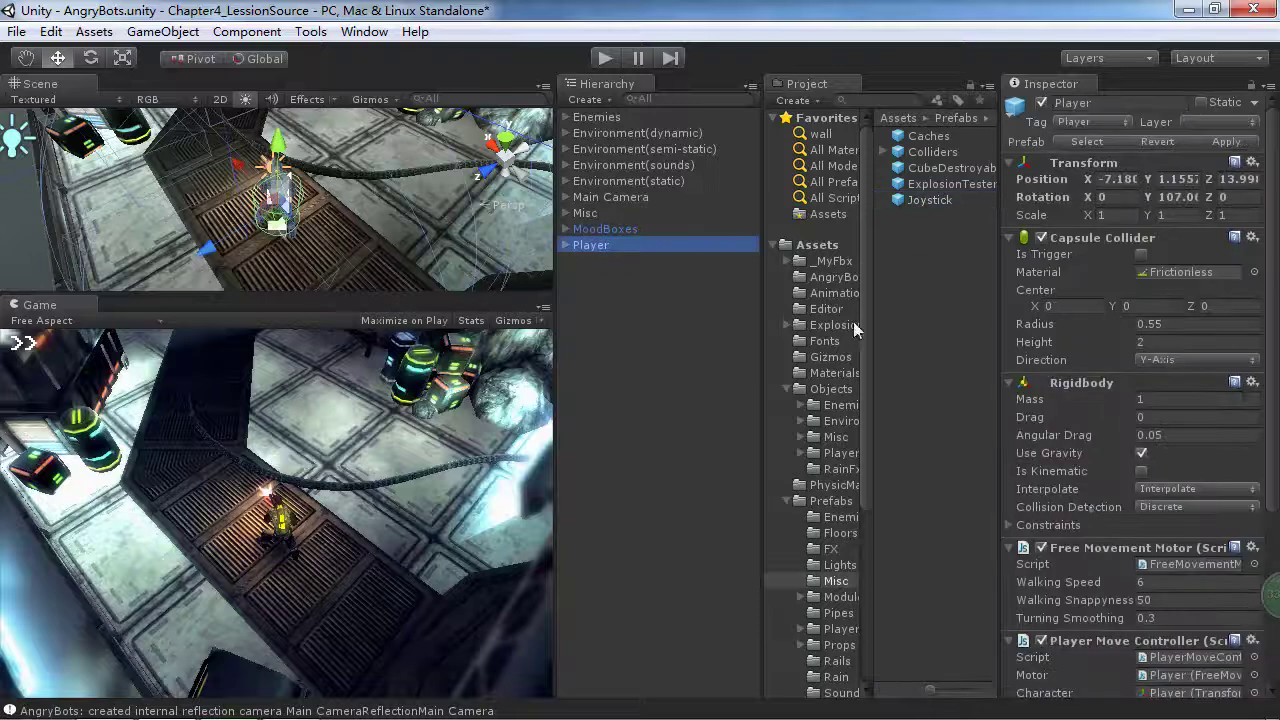
scroll(1108, 489, down, 8)
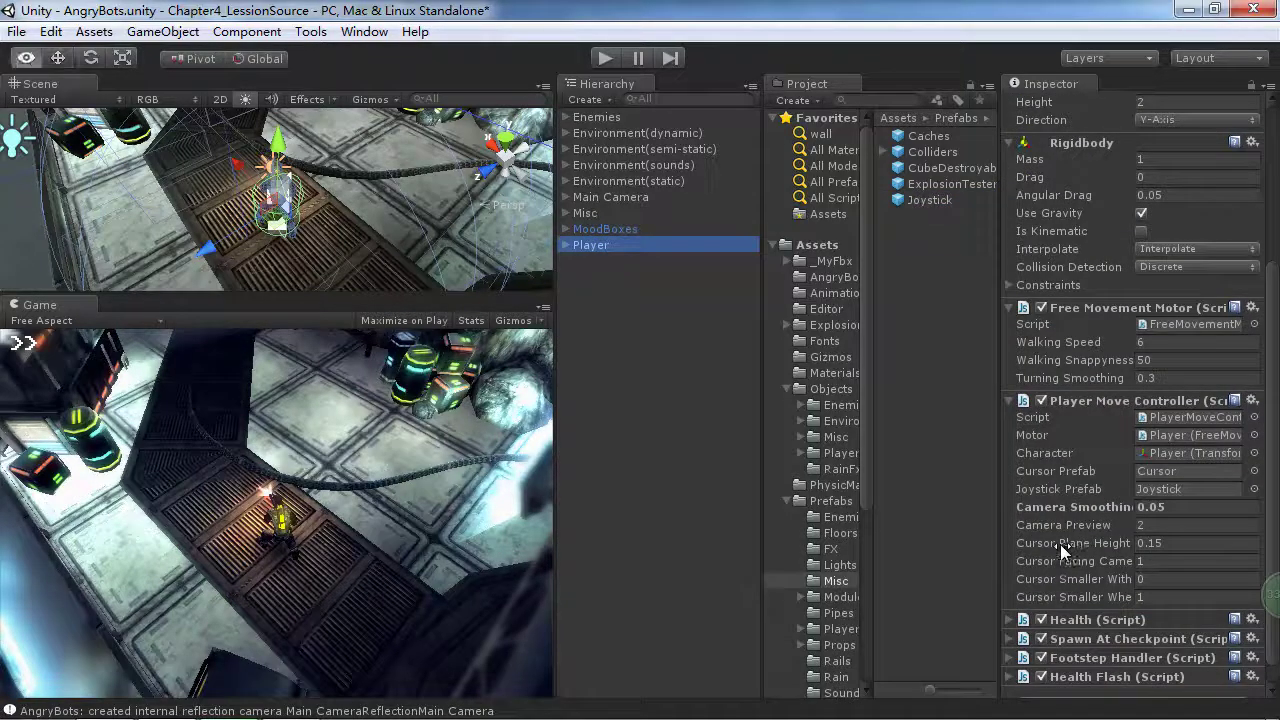
key(alt+Tab)
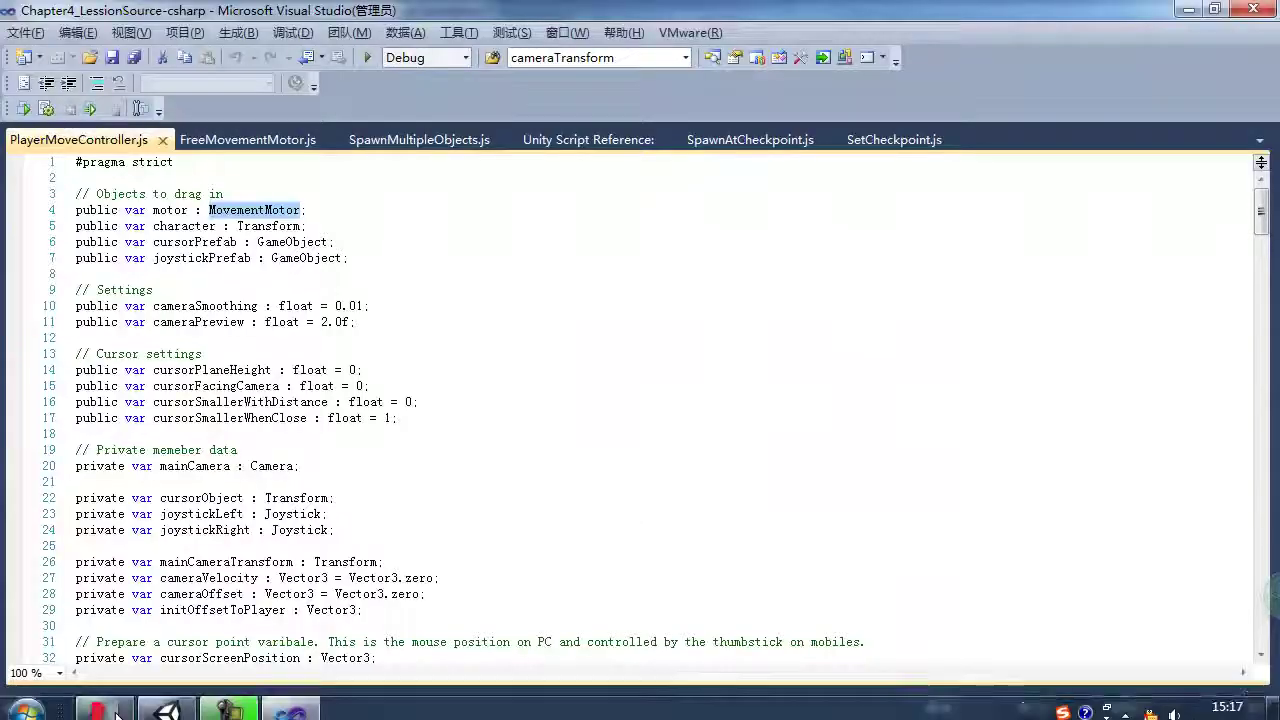
click(103, 712)
scroll(682, 470, down, 5)
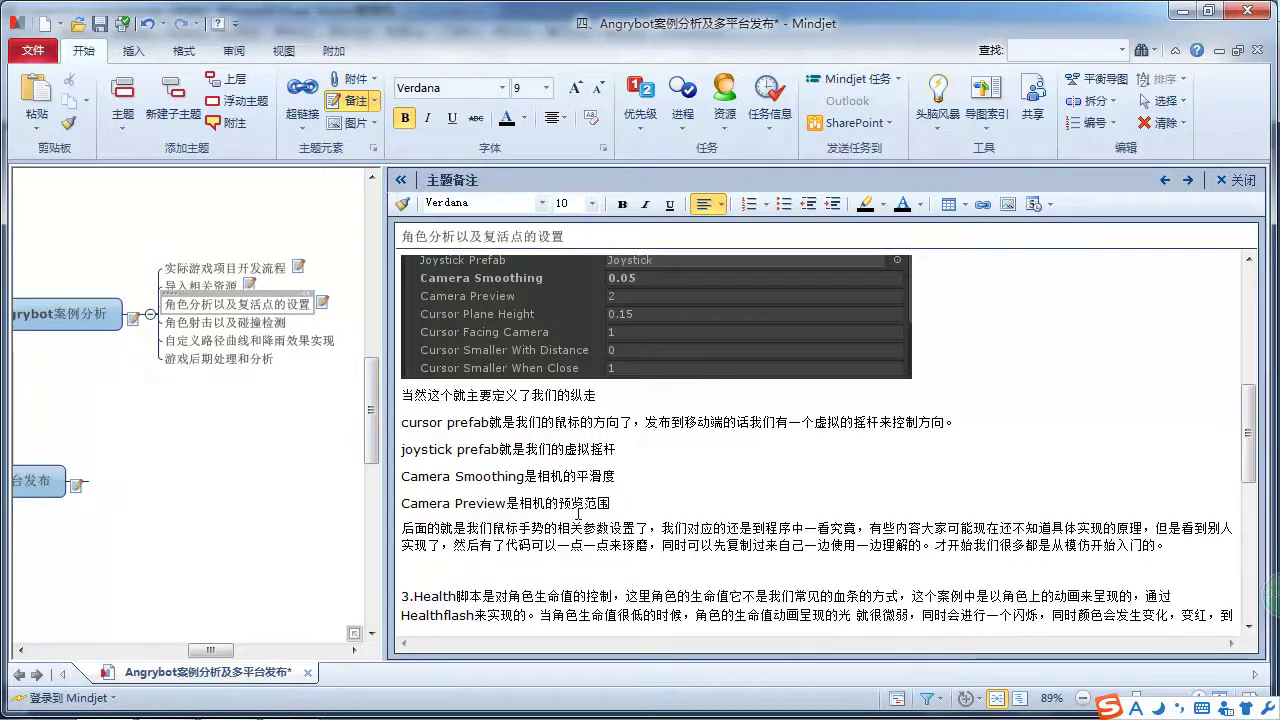
key(alt+Tab)
click(172, 698)
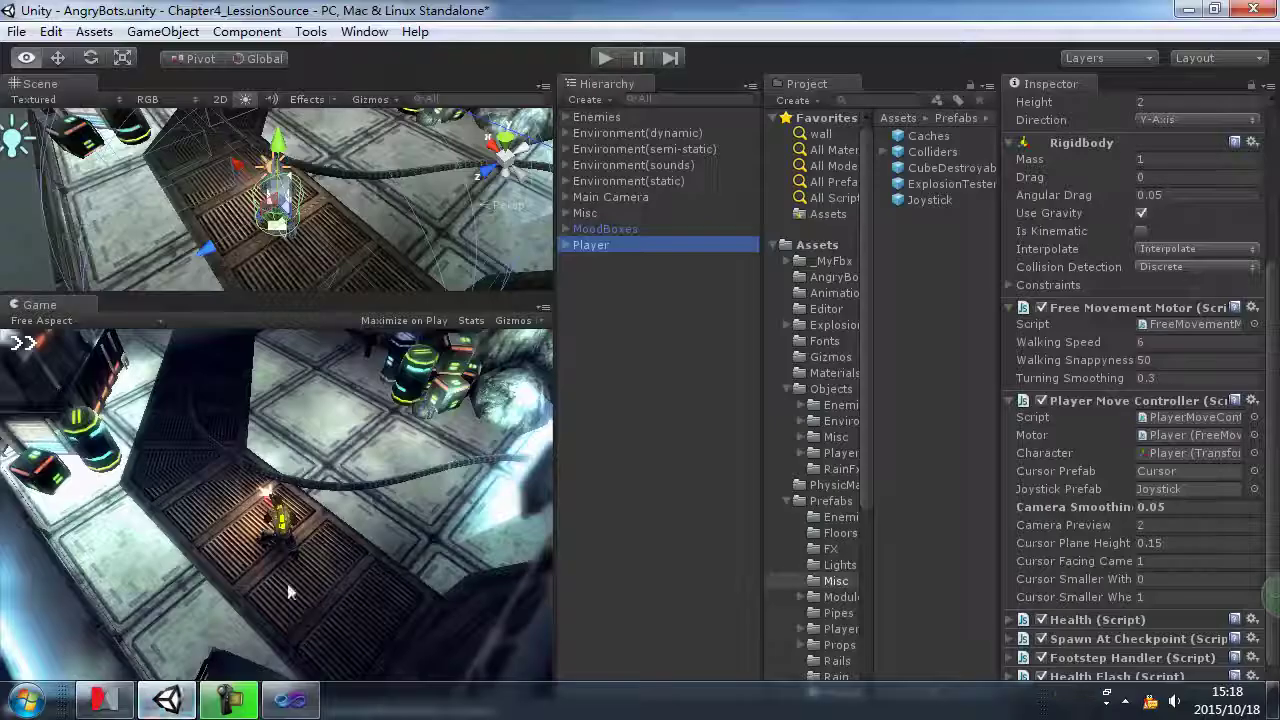
Play-test the Player Move Controller with Camera Preview at 10, restore it to 2 and stop the game
click(602, 58)
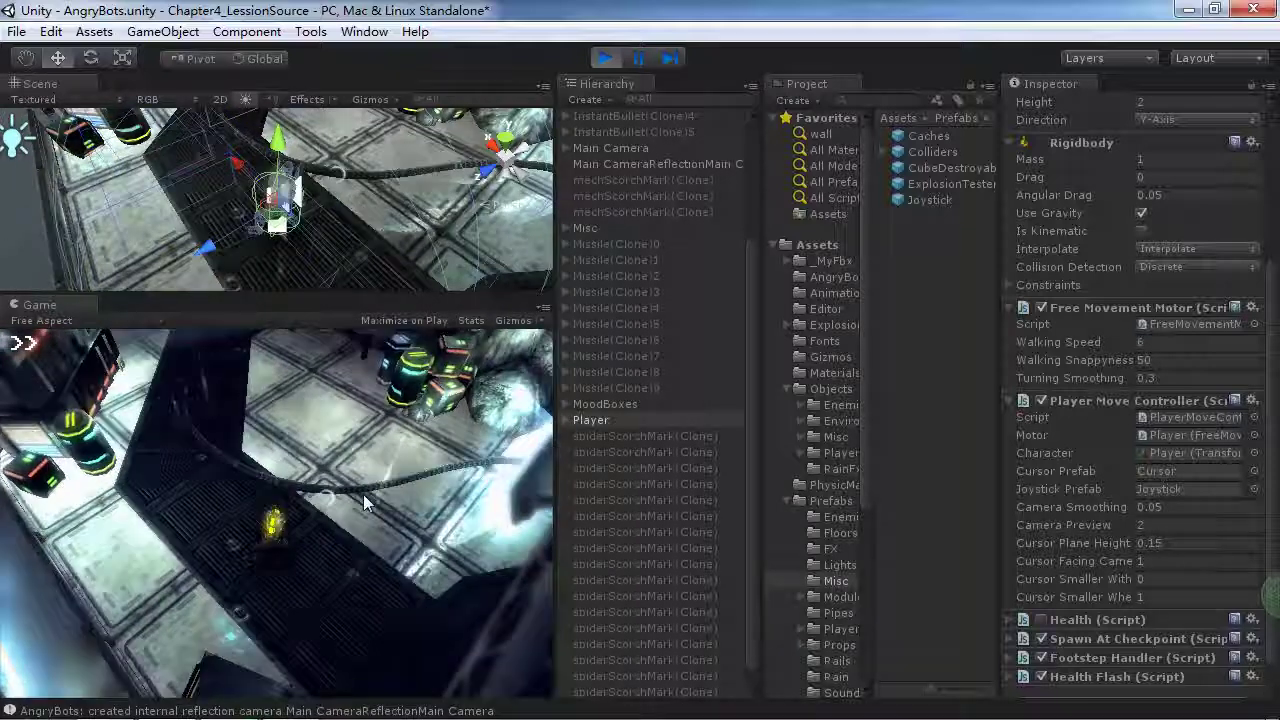
click(228, 566)
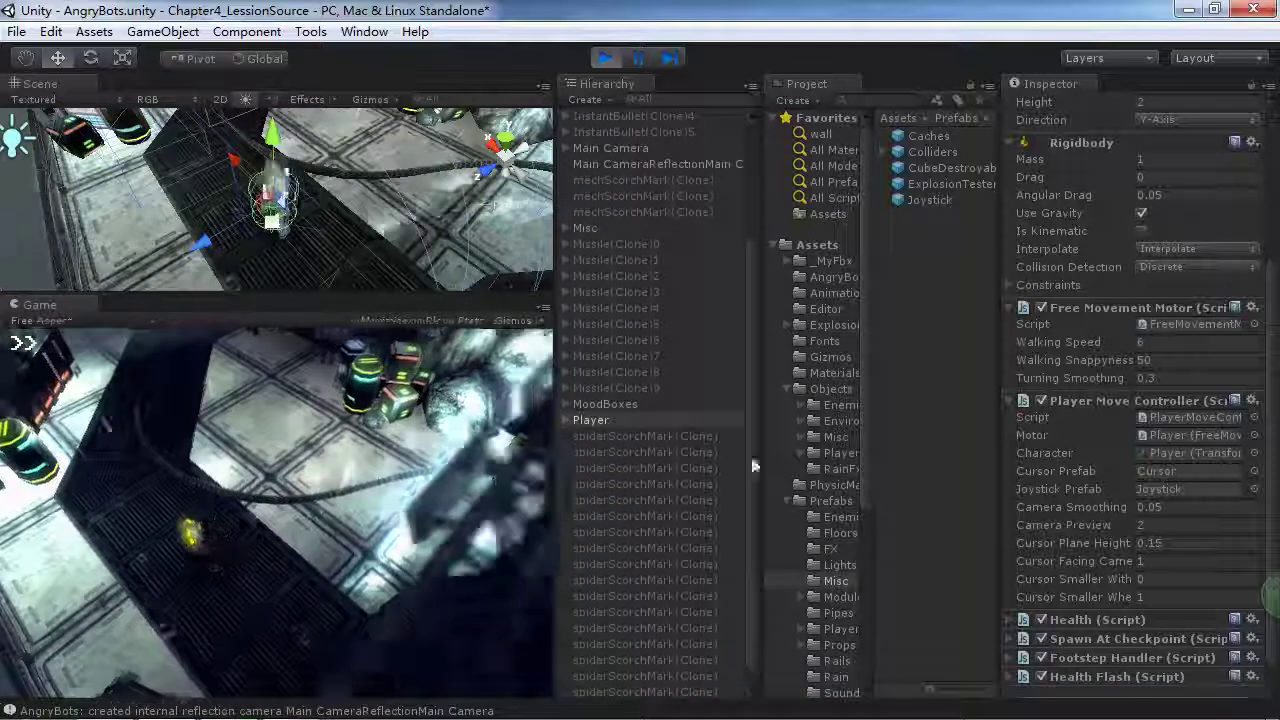
click(1147, 525)
text(2)
drag(1144, 526, 1098, 513)
text(10)
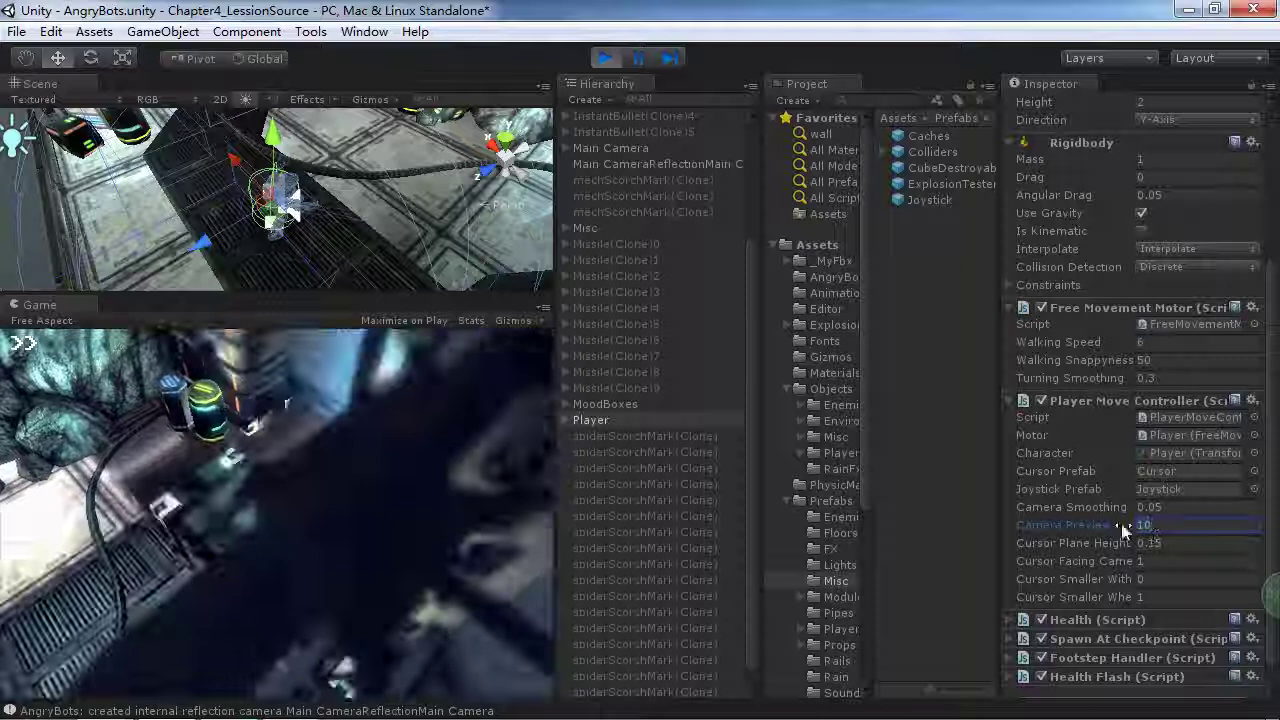
text(2)
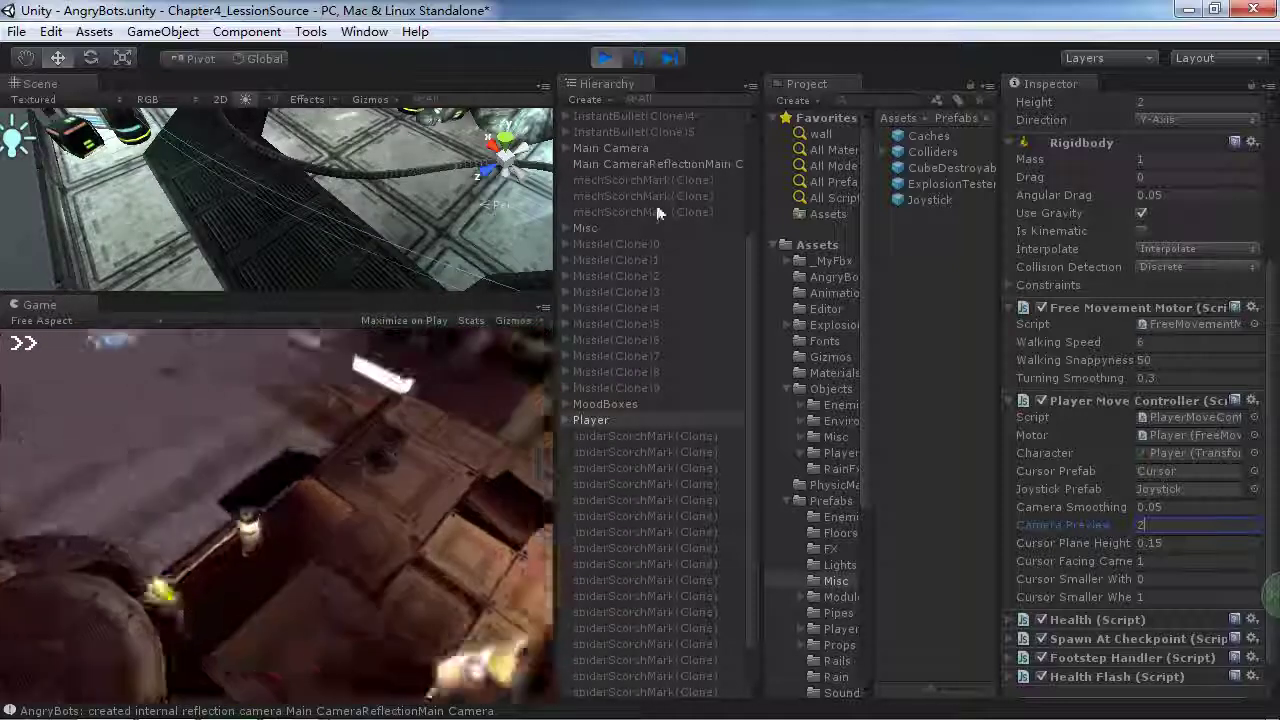
click(603, 57)
Switch to the Mindjet notes, review the description of the remaining cursor parameters and return to Unity
key(alt+Tab)
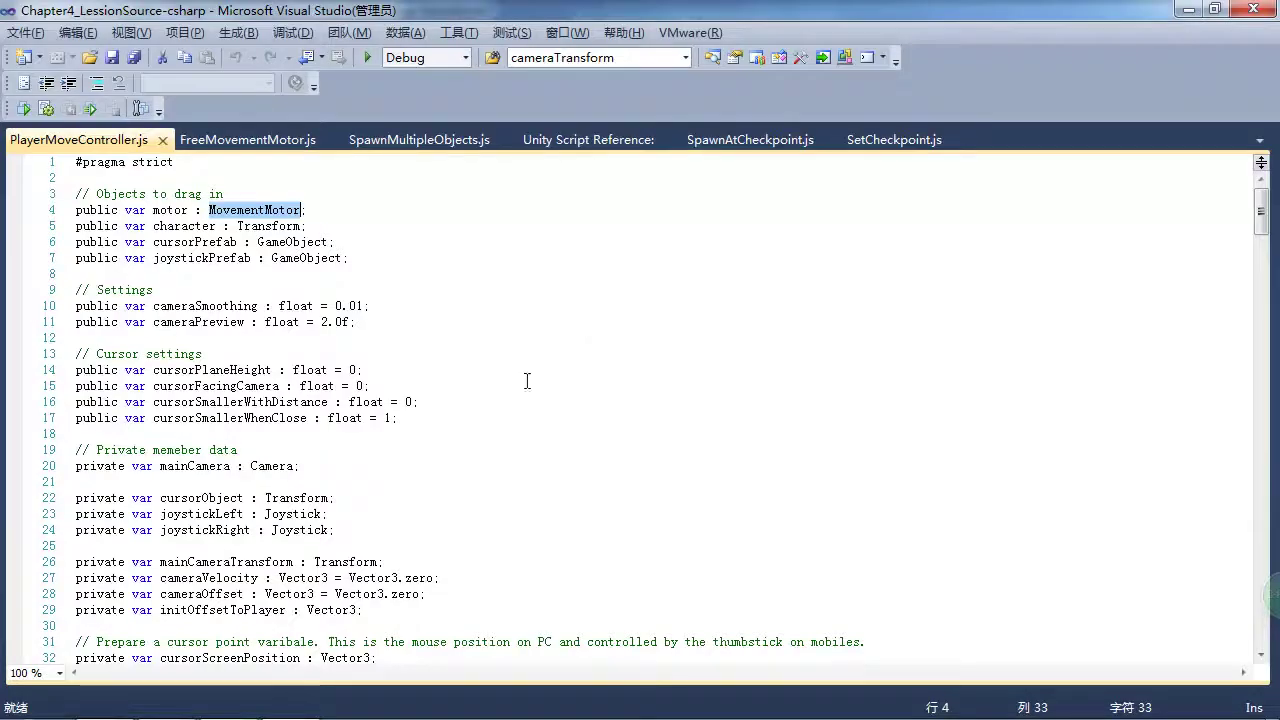
click(182, 704)
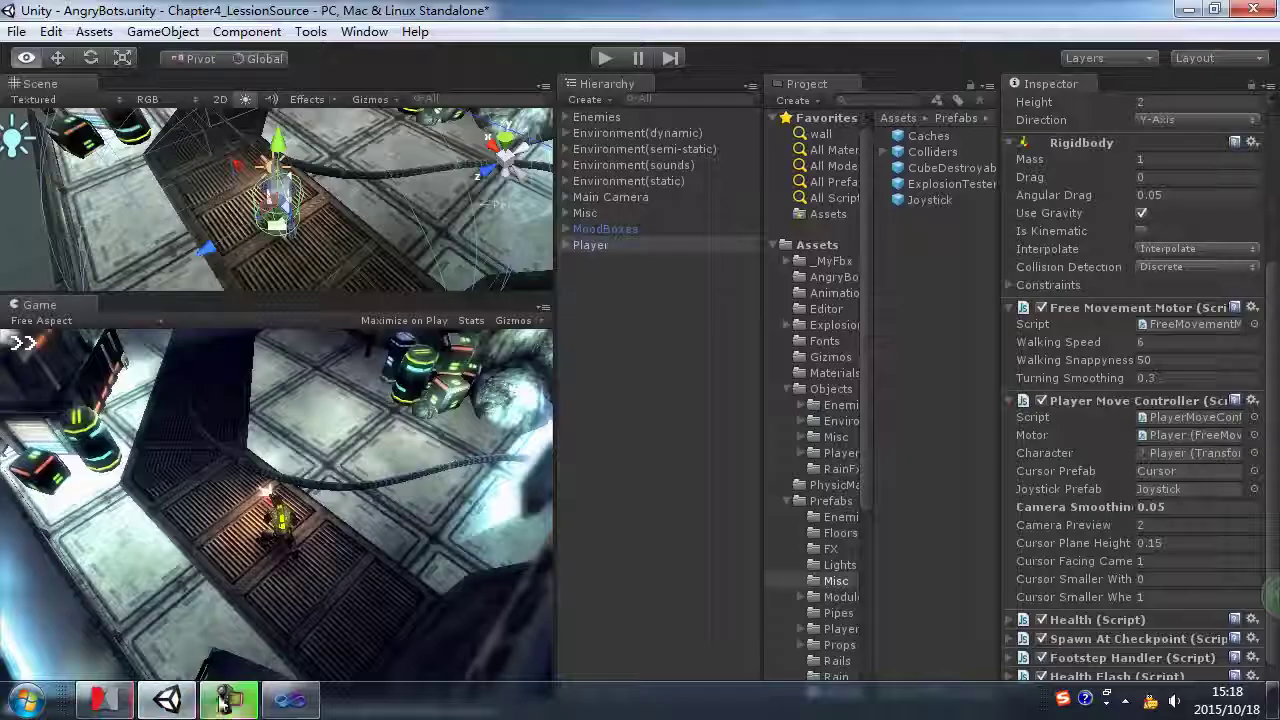
click(112, 702)
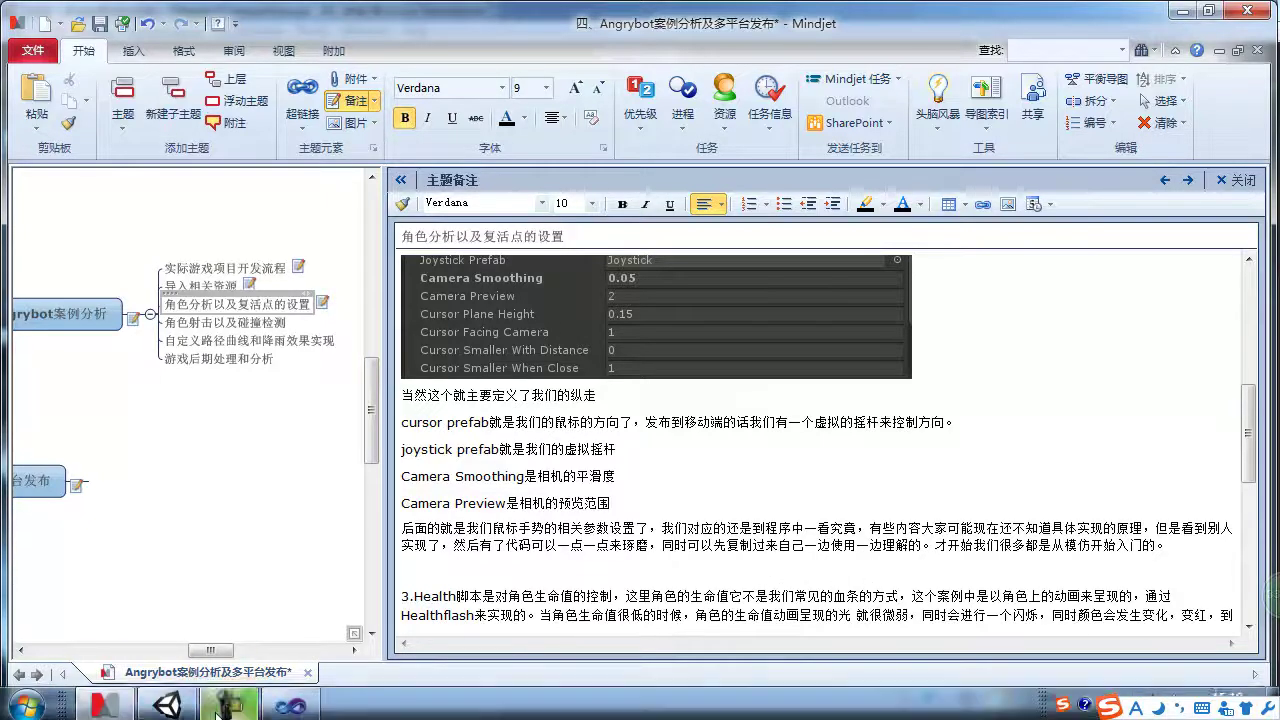
click(166, 703)
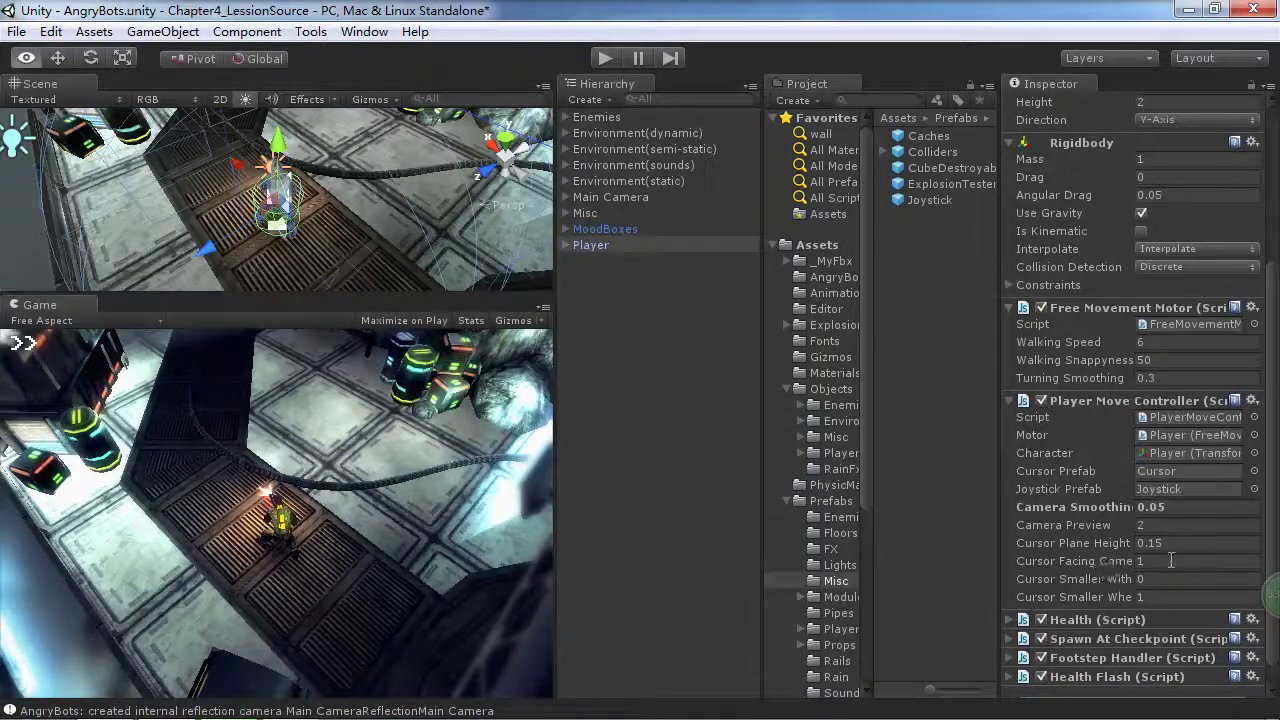
Widen the Inspector, restore Cursor Facing Camera to 1 after trying 1.32, and set Cursor Plane Height to 0.5
drag(997, 532, 922, 539)
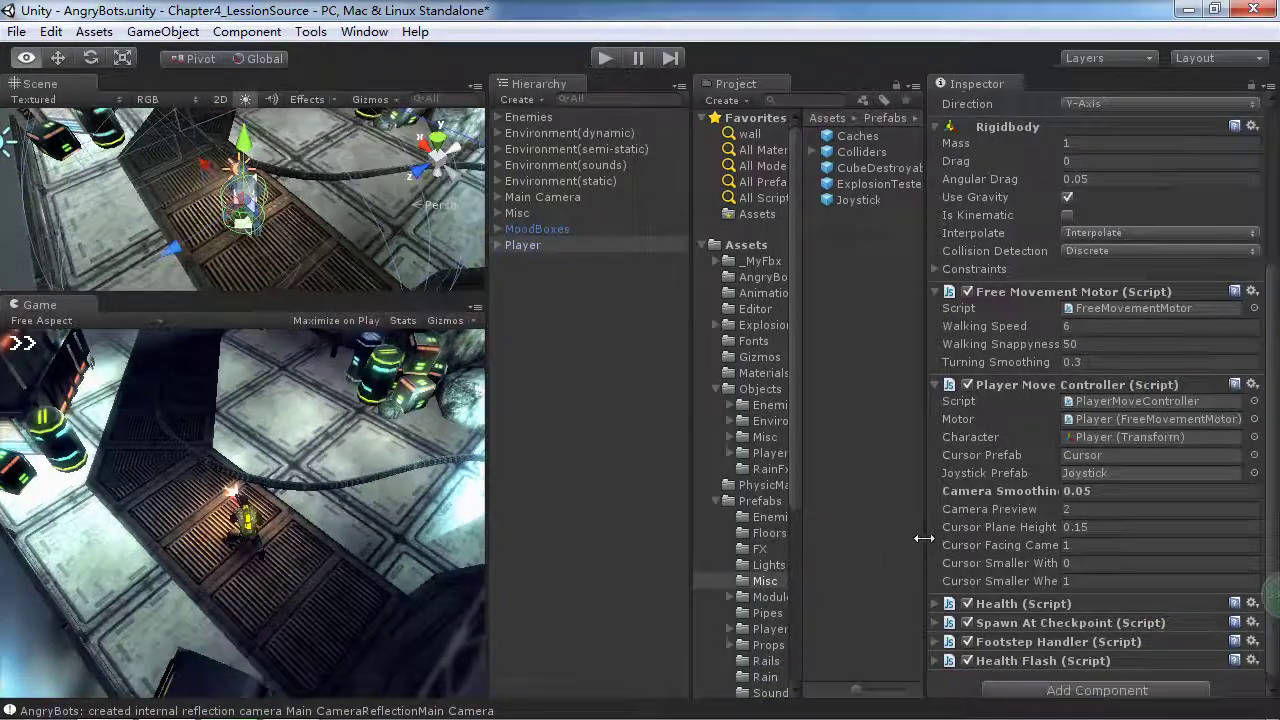
click(1065, 541)
text(1.32)
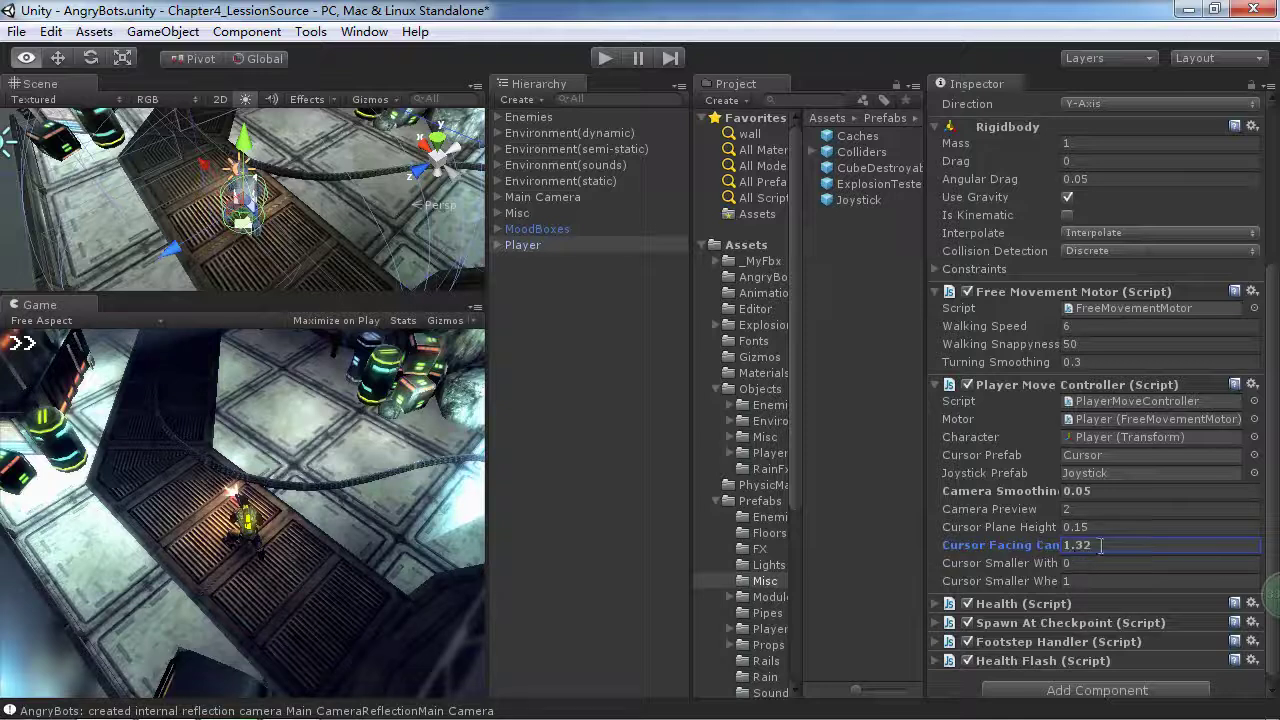
text(1)
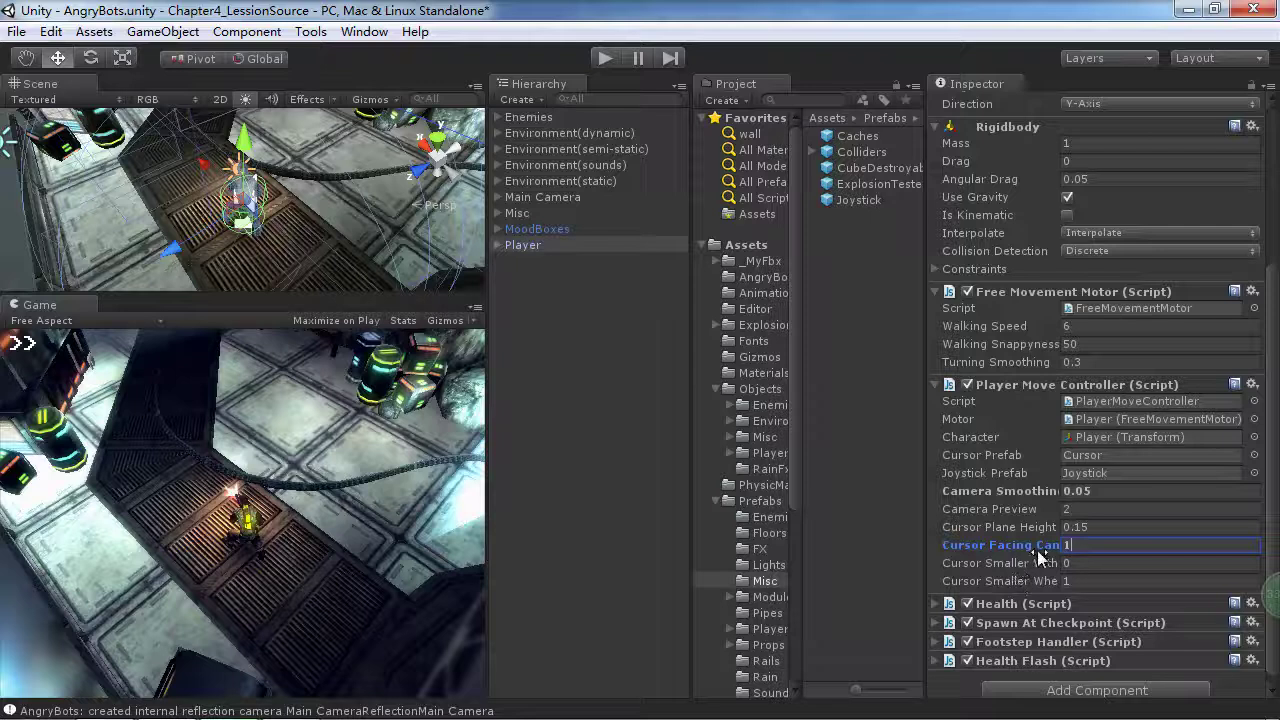
click(1093, 531)
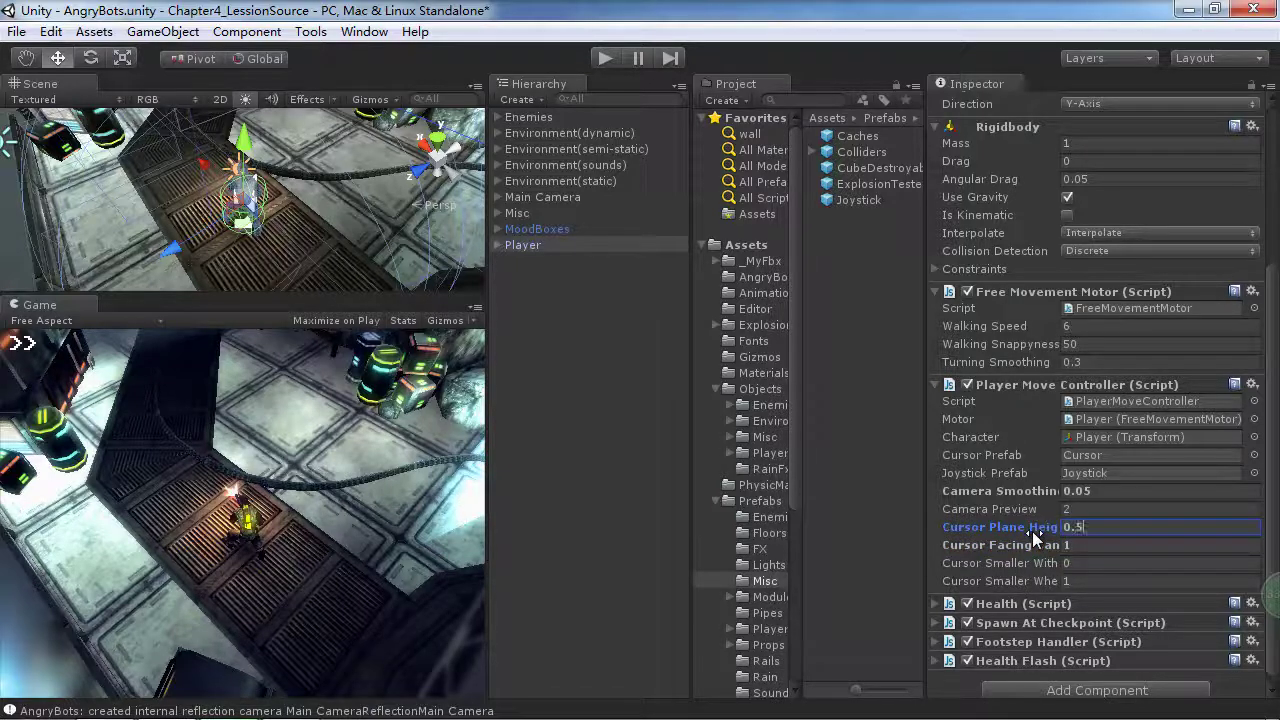
Run the game, test aiming with Cursor Plane Height set to 4, and stop the game
click(604, 61)
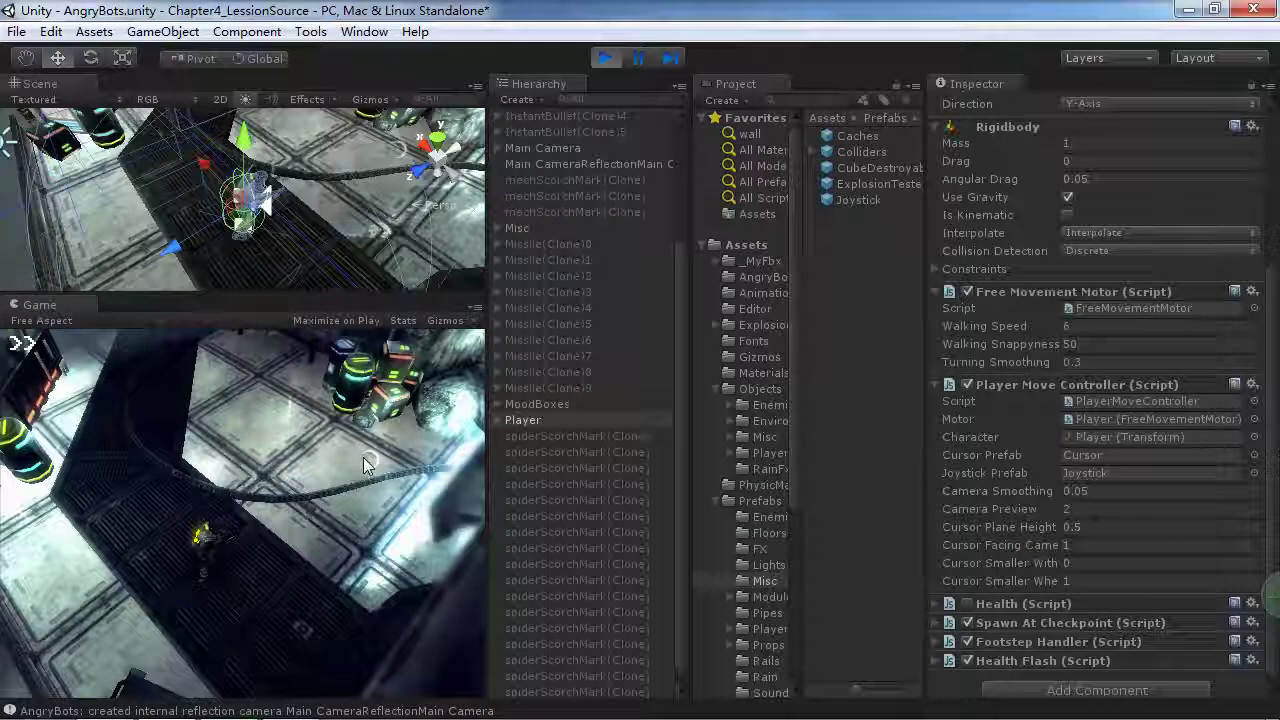
drag(1050, 527, 1140, 526)
text(4)
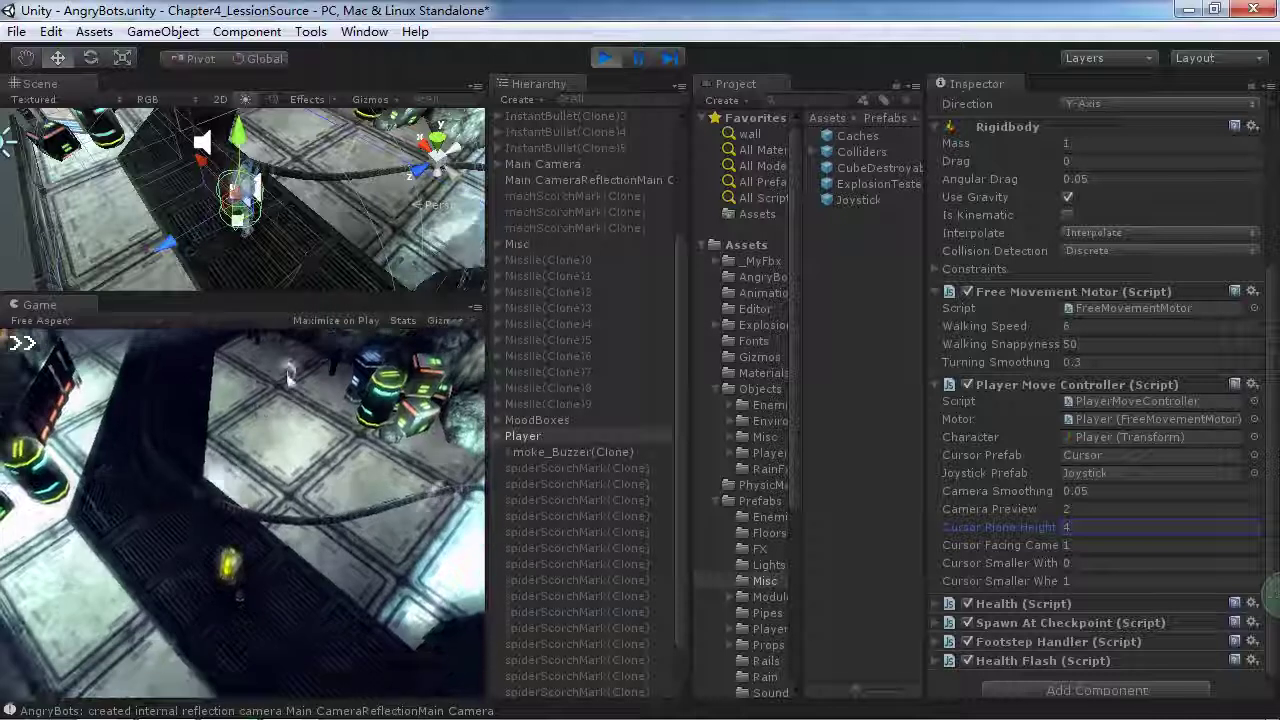
mouse_move(249, 405)
mouse_down()
mouse_move(150, 480)
mouse_move(190, 620)
mouse_move(345, 575)
mouse_move(368, 515)
mouse_move(410, 520)
mouse_up()
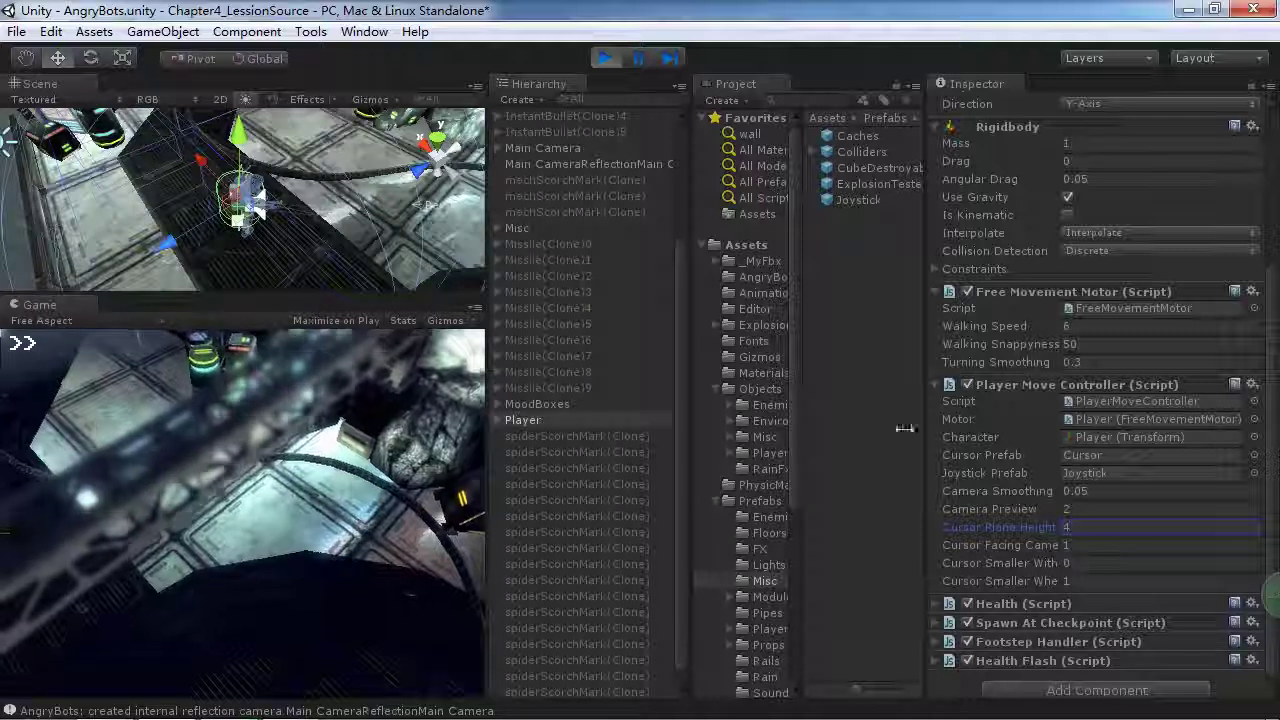
click(606, 62)
Read on in the Mindjet notes to the Health script section and return to Unity
key(alt+Tab)
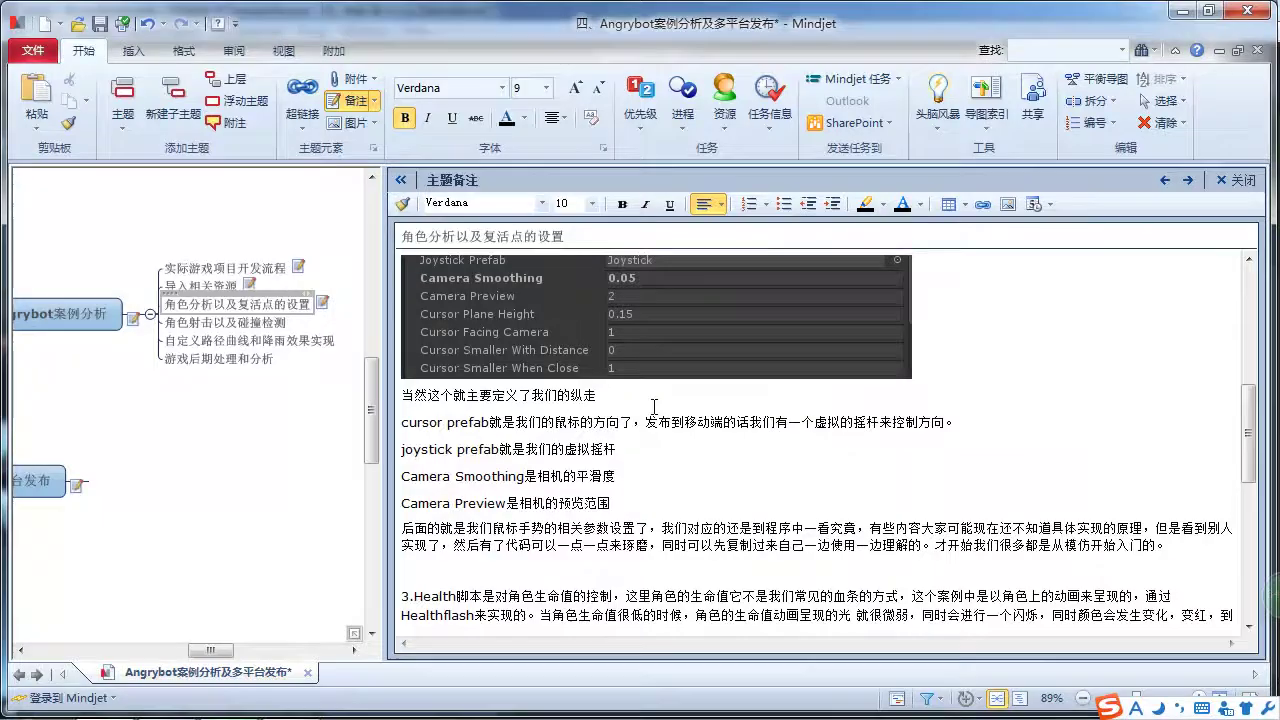
scroll(686, 470, down, 3)
key(alt+Tab)
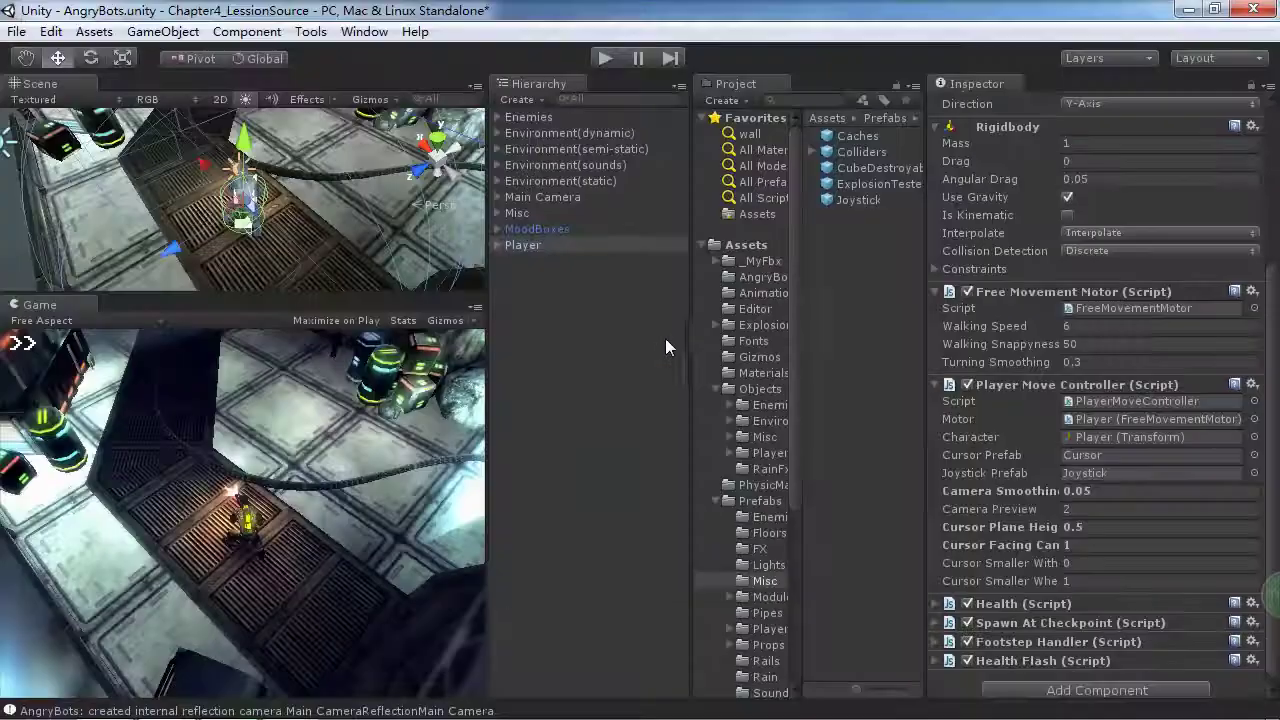
Collapse Player Move Controller and Free Movement Motor, expand Health, and compare it with the Health section in the Mindjet notes
click(939, 386)
click(936, 484)
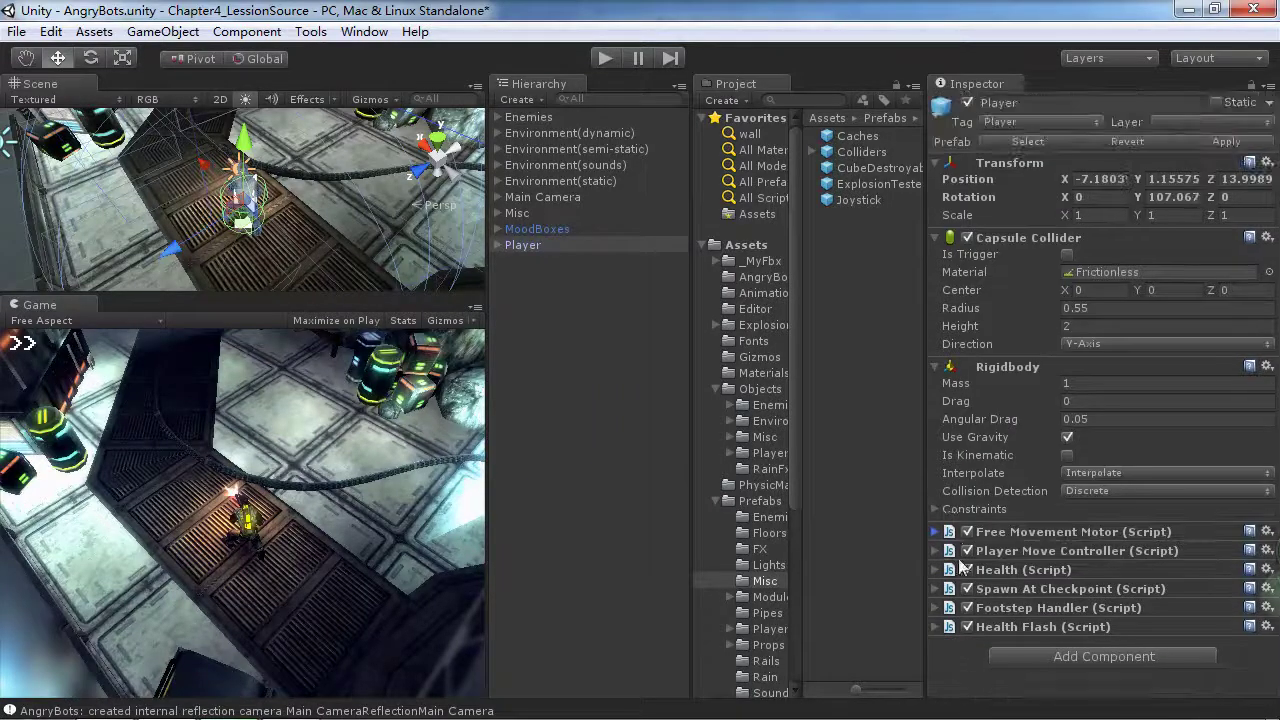
click(938, 570)
scroll(1000, 550, down, 3)
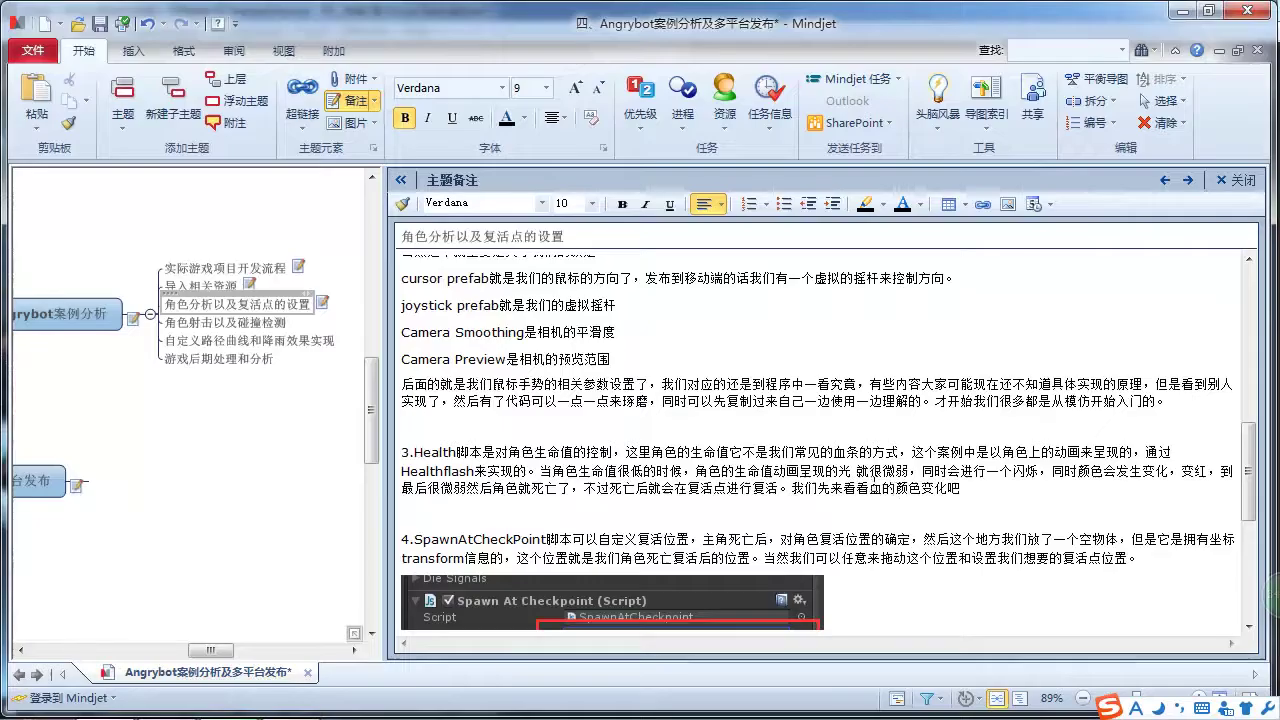
scroll(873, 481, down, 1)
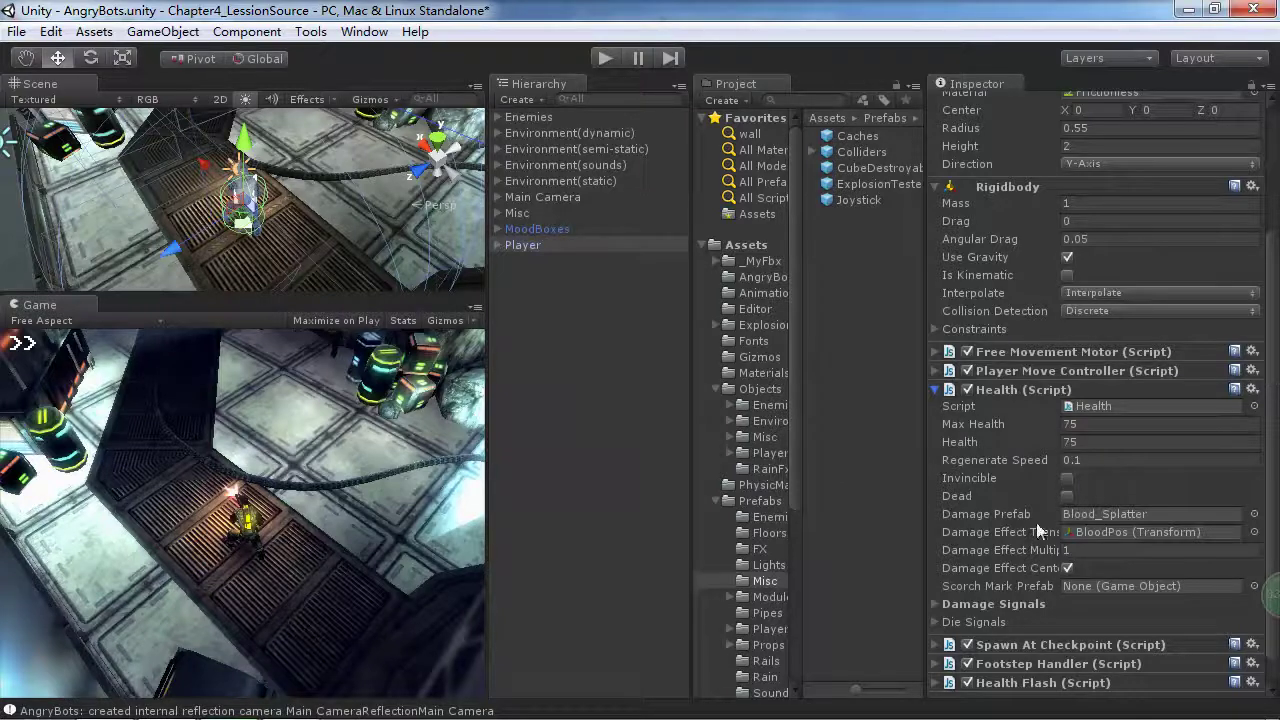
Expand the Player's Health Flash component to examine its Player Health and Health Material references
scroll(1268, 503, down, 1)
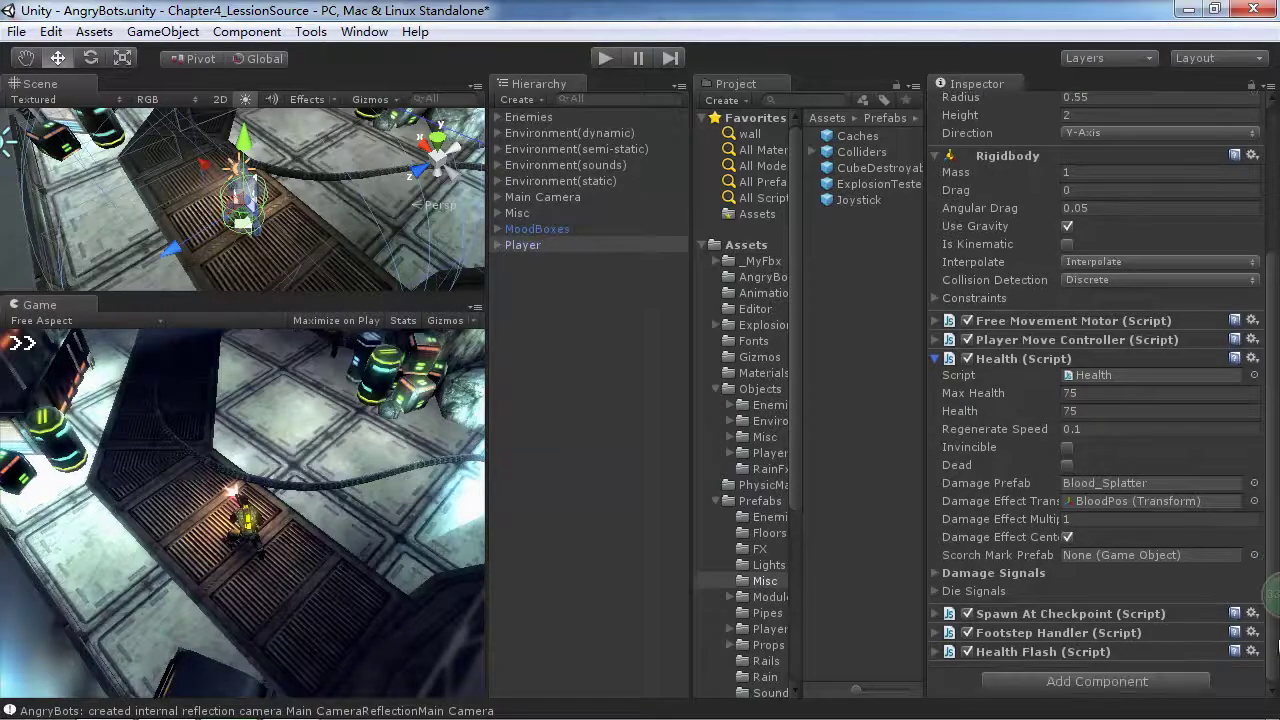
click(938, 655)
scroll(1100, 660, down, 2)
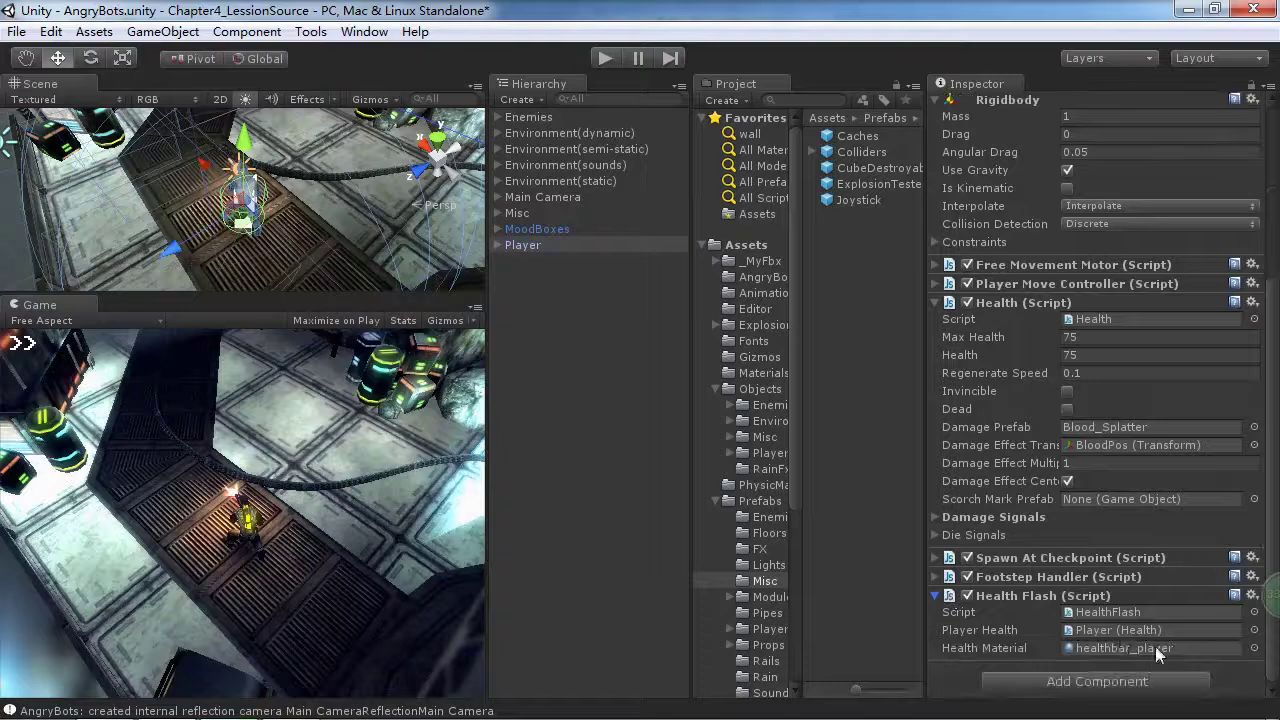
Locate Health Flash's Player Health reference, expand Health's Damage Signals and Die Signals, and consult the Health section in the Mindjet notes
click(1118, 631)
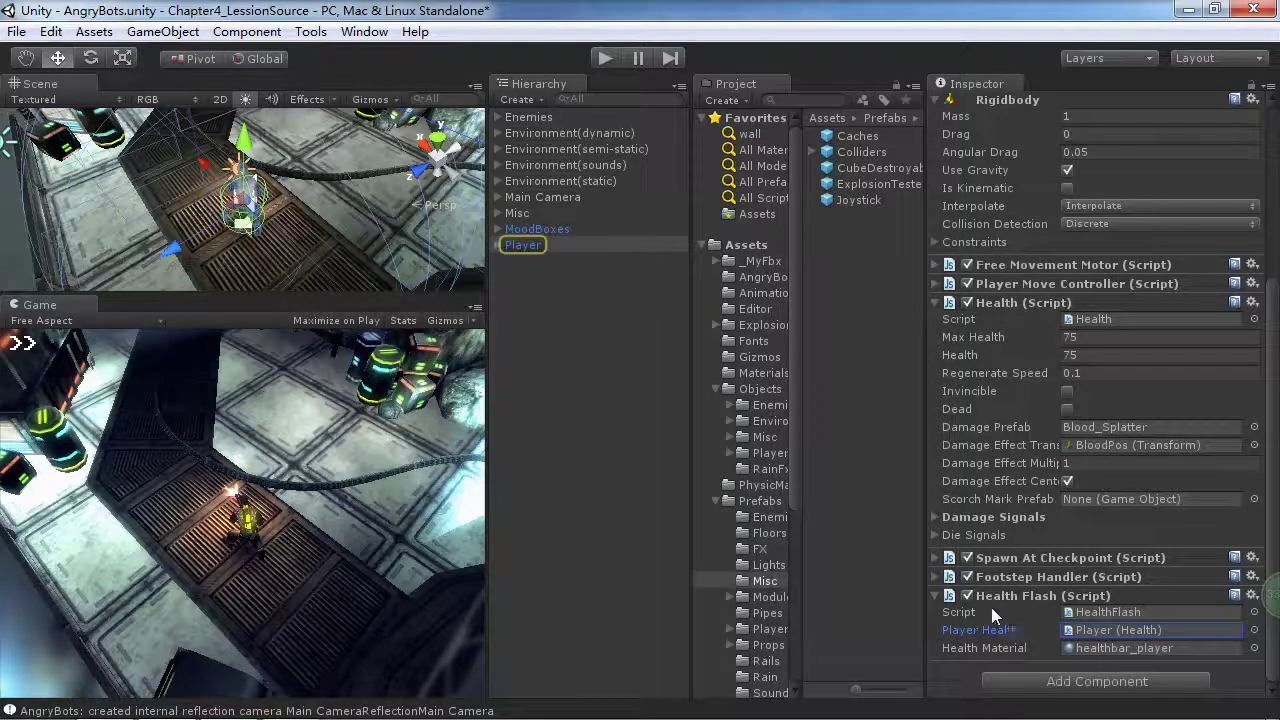
click(934, 518)
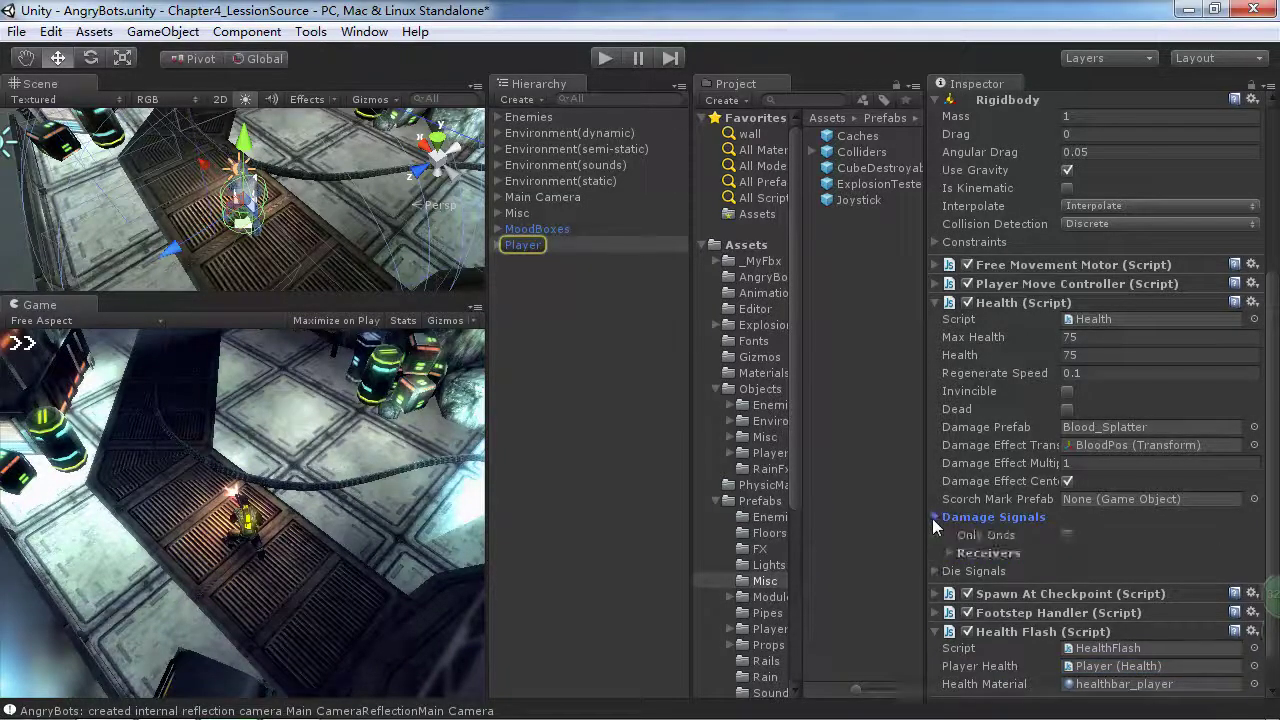
drag(927, 572, 930, 573)
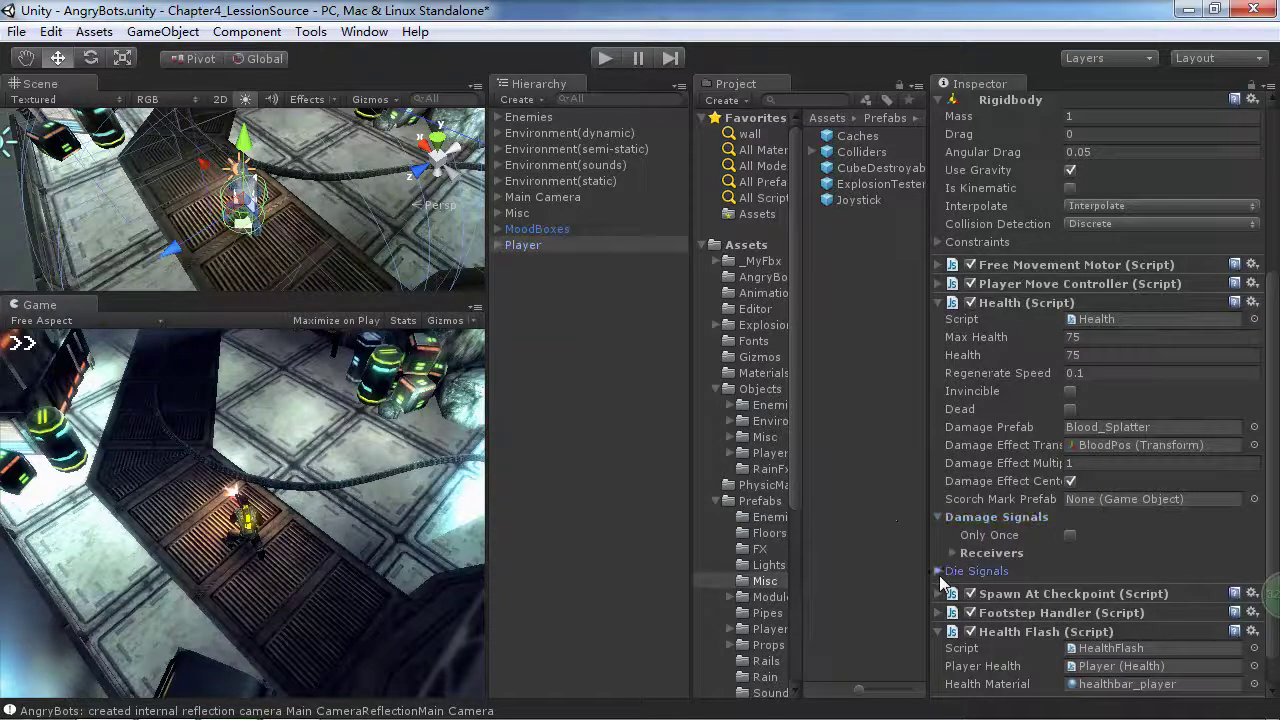
click(937, 573)
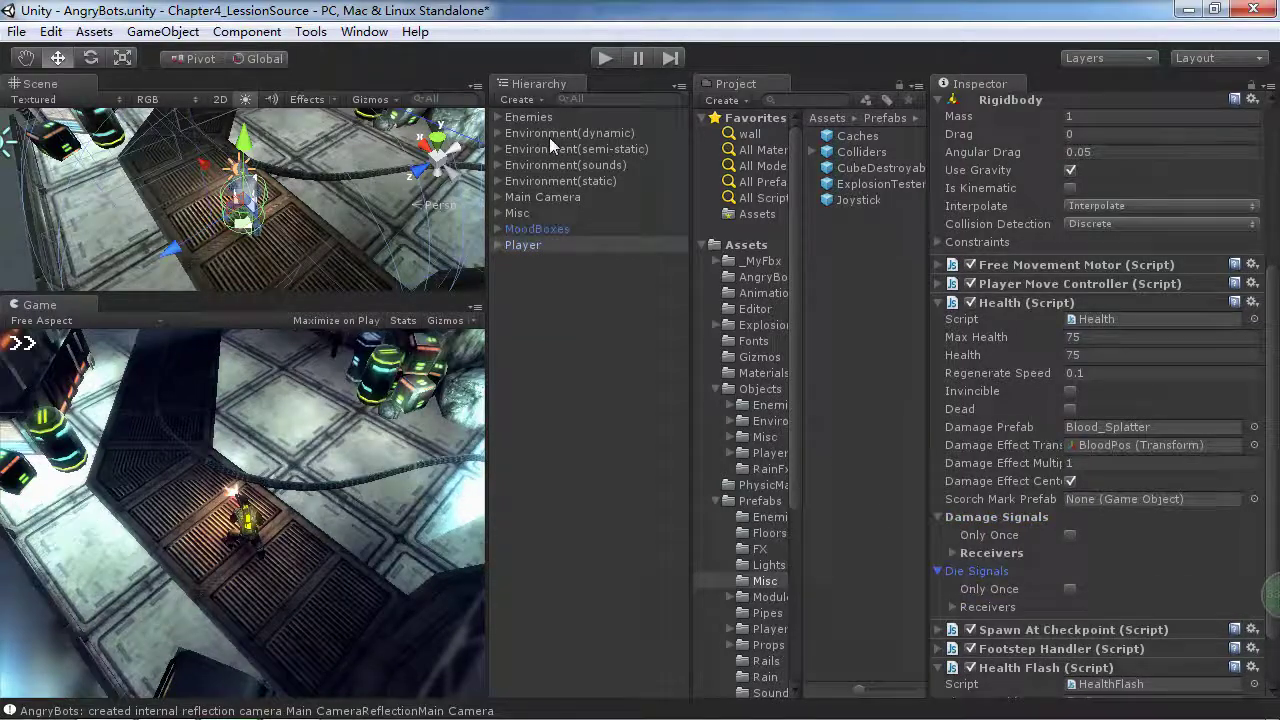
key(alt+Tab)
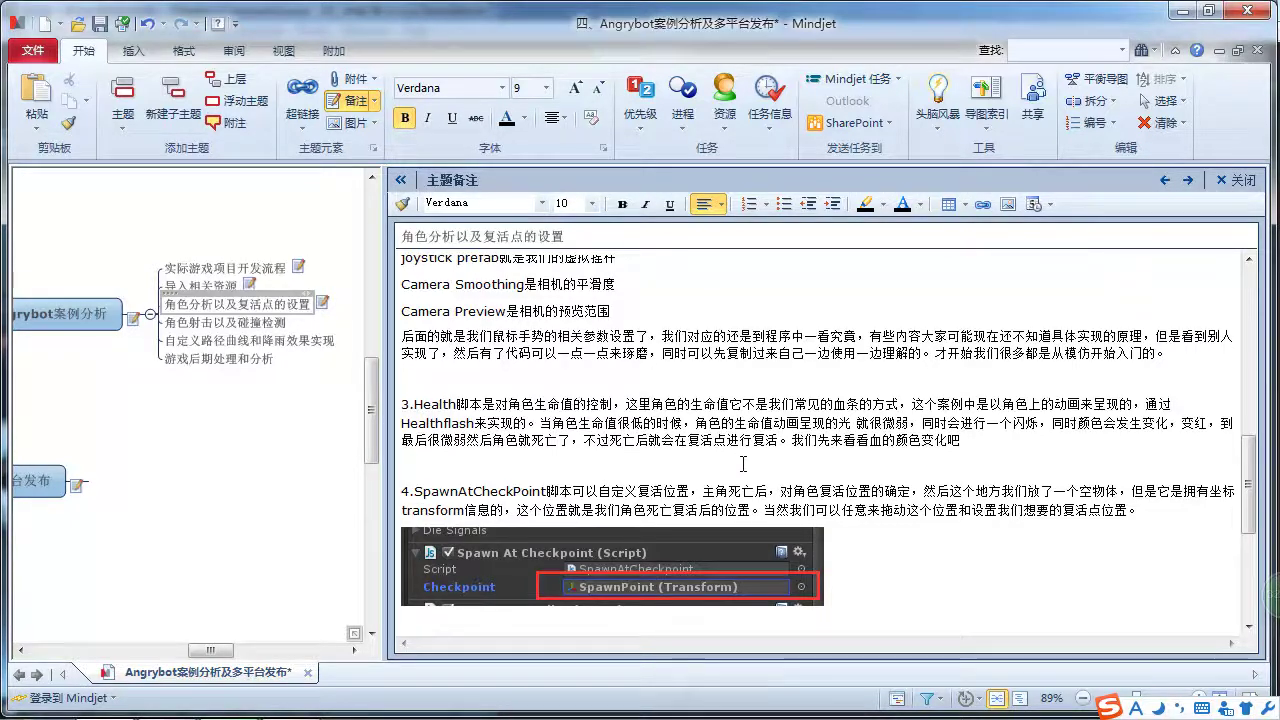
click(1181, 10)
Run the game with the Game view maximized and move the player around, shooting at the nearby enemies
click(605, 58)
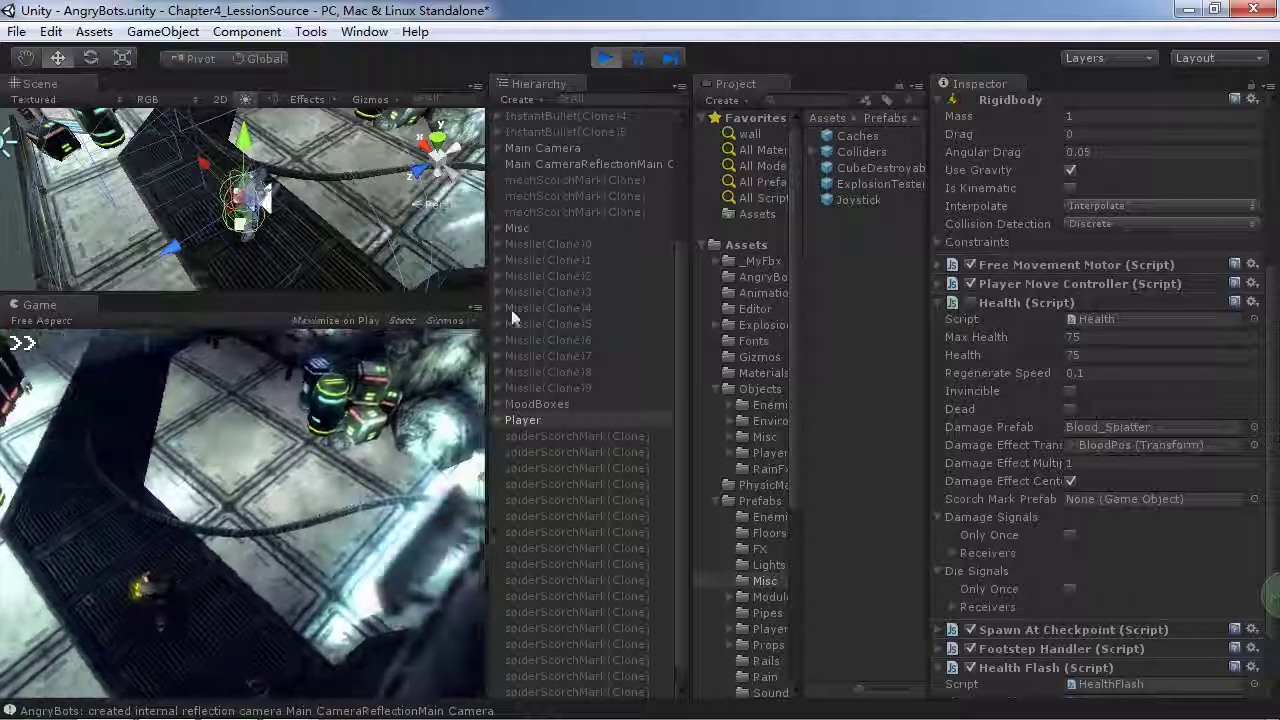
click(476, 308)
click(529, 329)
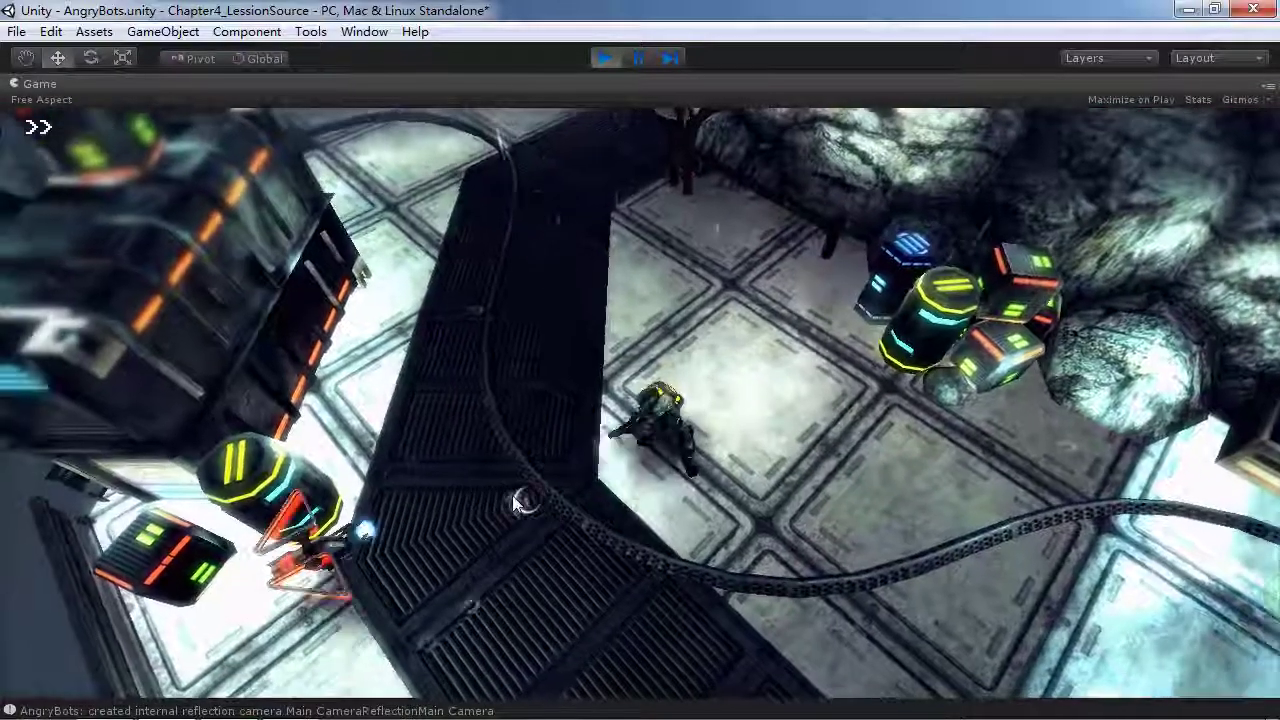
mouse_move(523, 503)
mouse_down()
mouse_move(486, 466)
mouse_move(557, 358)
mouse_up()
key(w)
key(a)
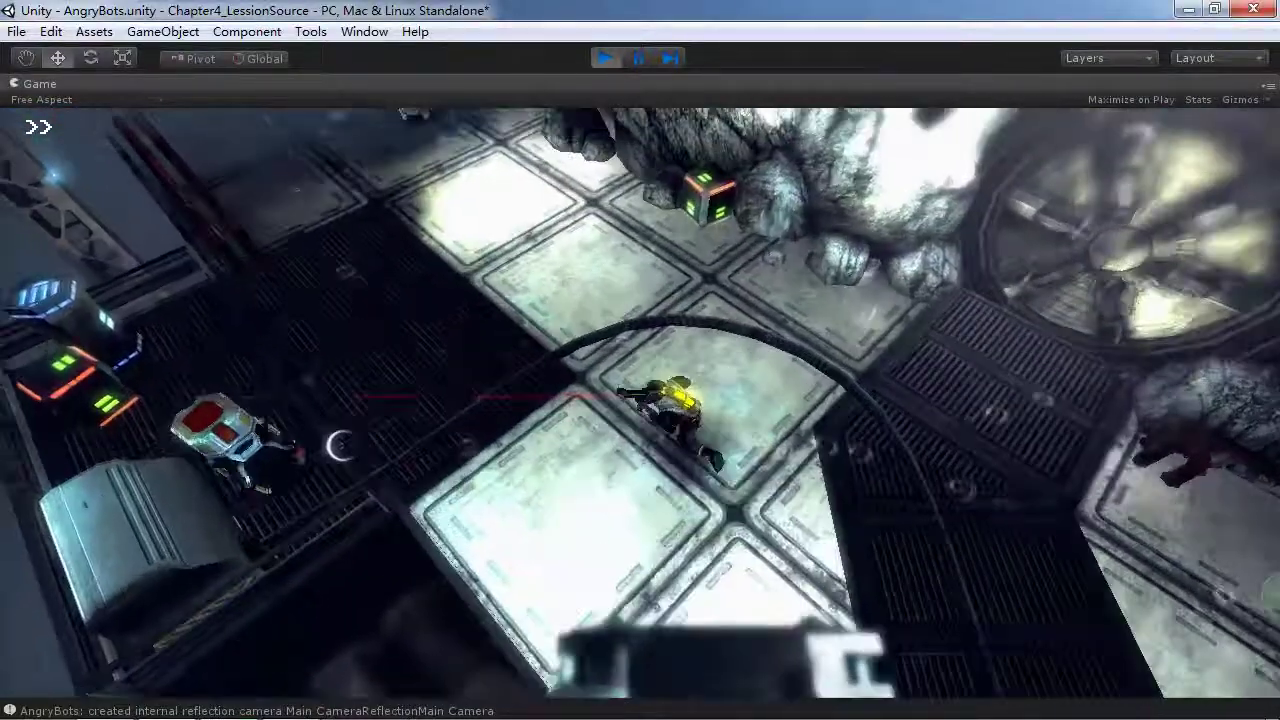
drag(388, 518, 403, 535)
key(w)
key(a)
click(517, 251)
Guide the player onward through the level to observe the health effects and respawn area, and stop the game
key(d)
key(d)
key(s)
key(d)
key(w)
key(d)
key(w)
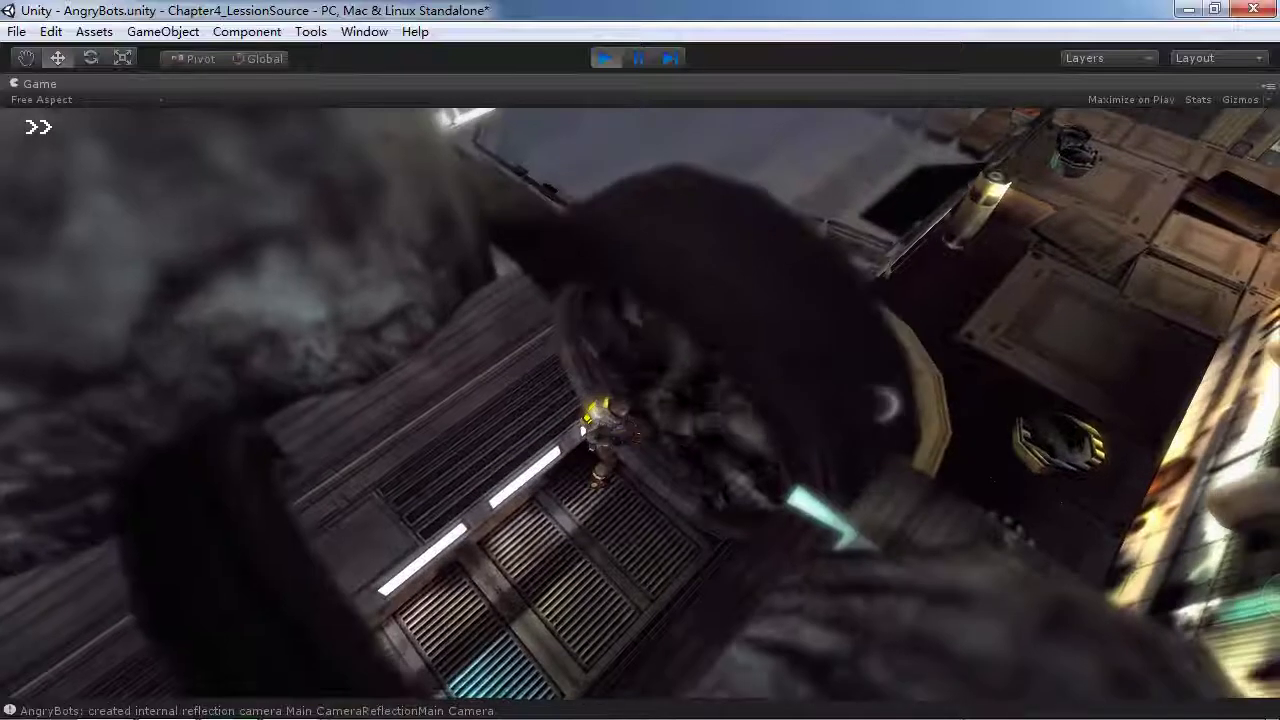
key(d)
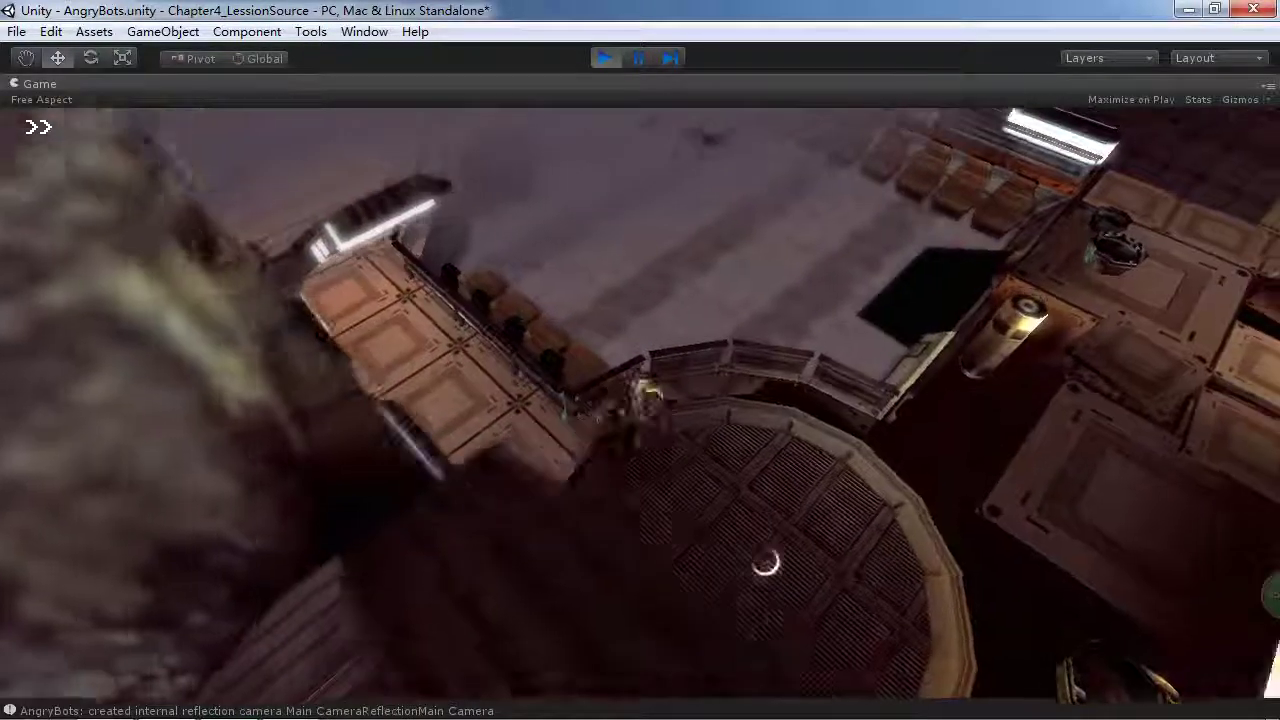
key(a)
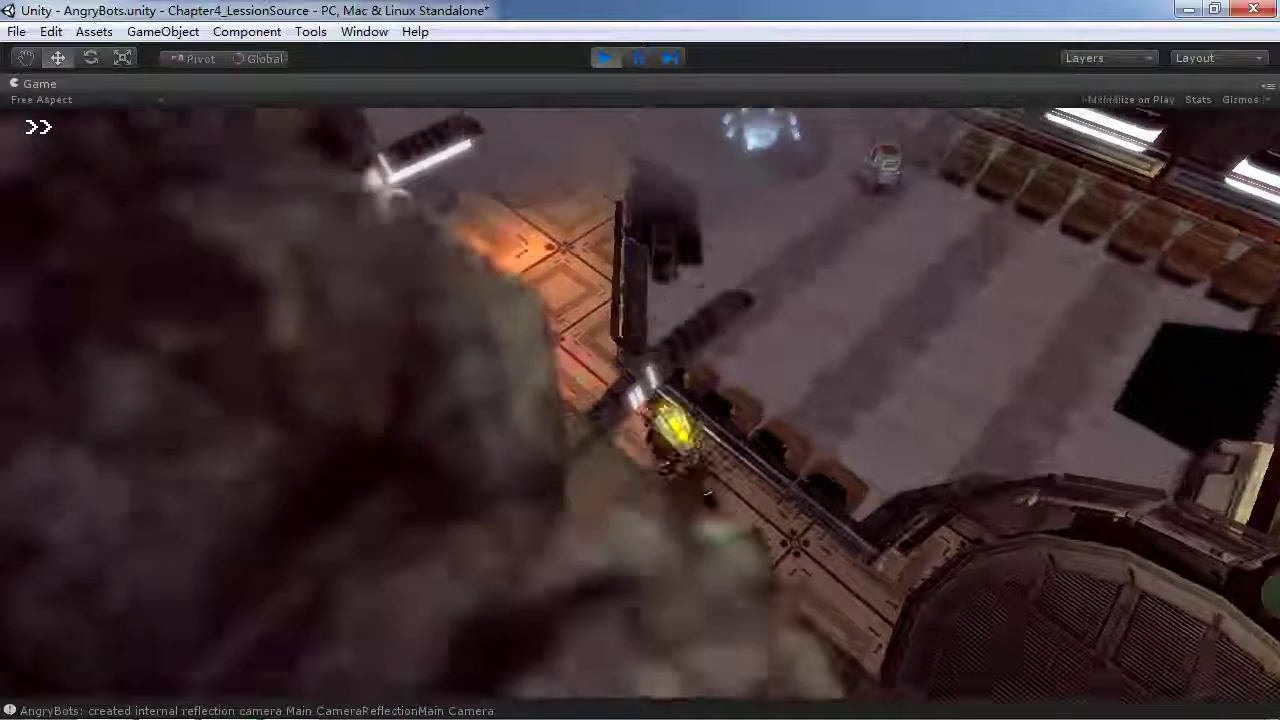
key(w)
key(a)
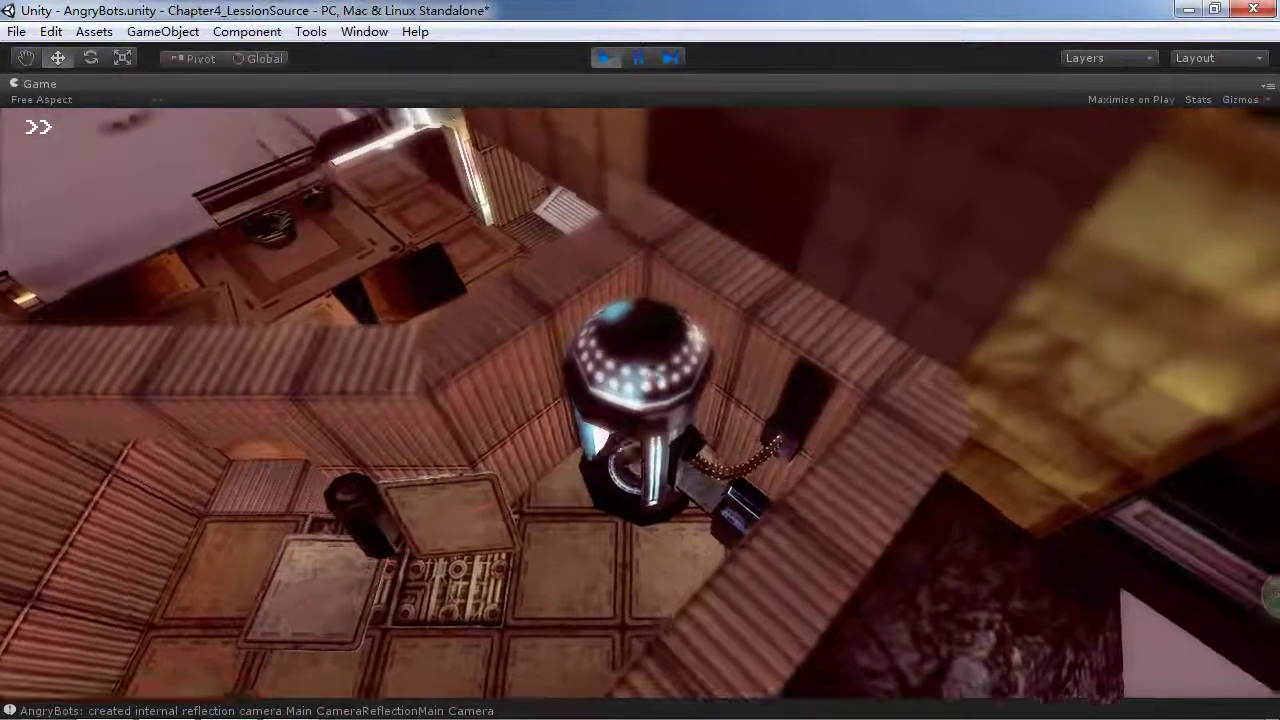
key(a)
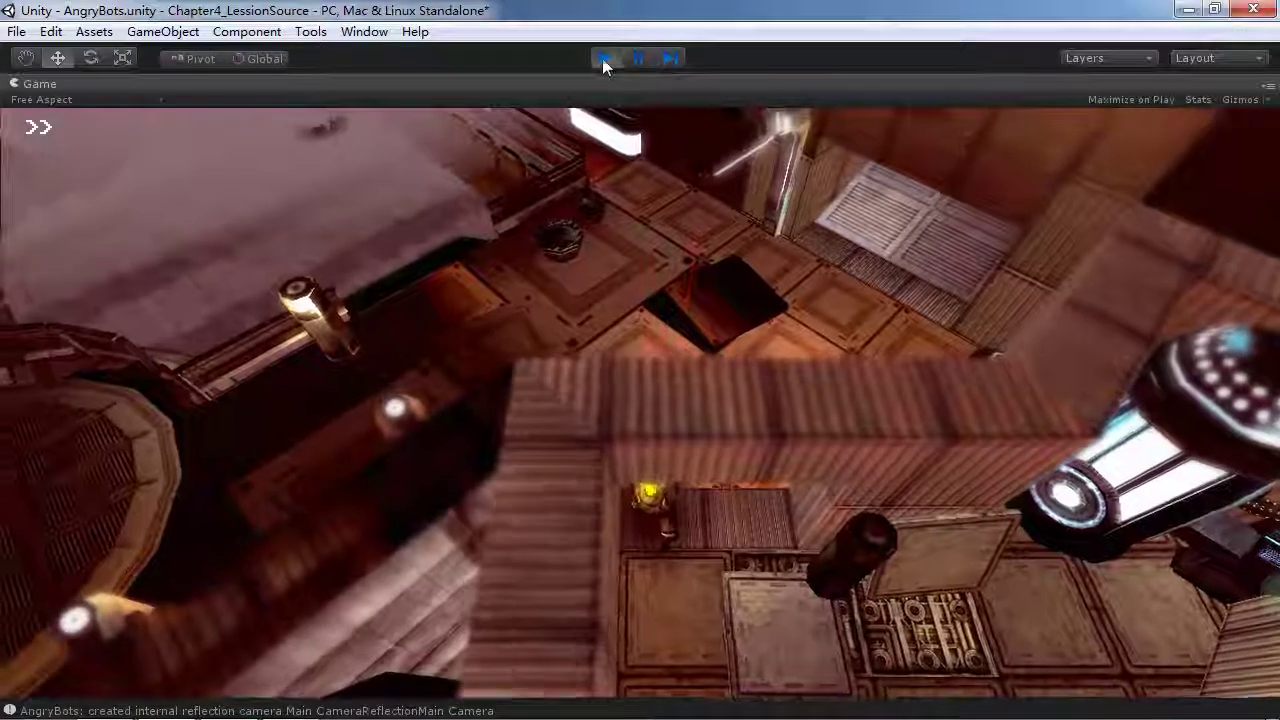
click(602, 58)
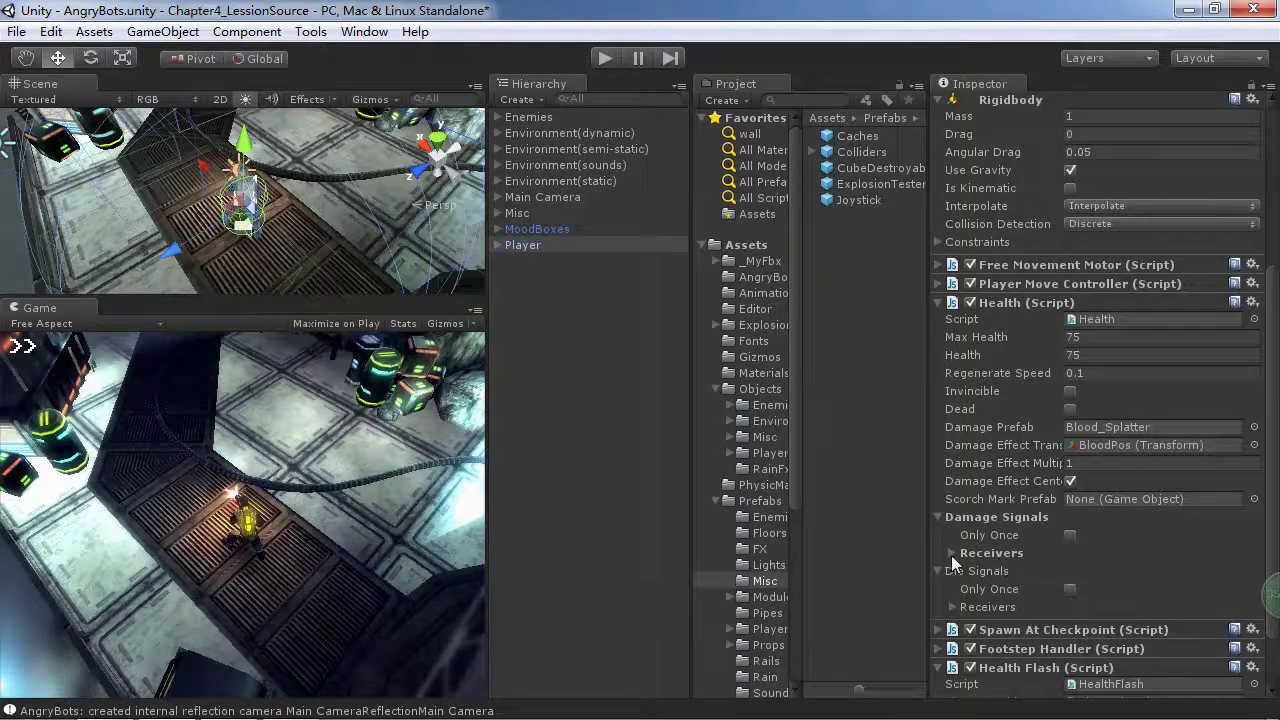
Review the rest of Health and Health Flash, read the SpawnAtCheckPoint section in the Mindjet notes, and return to Unity
scroll(1046, 474, down, 3)
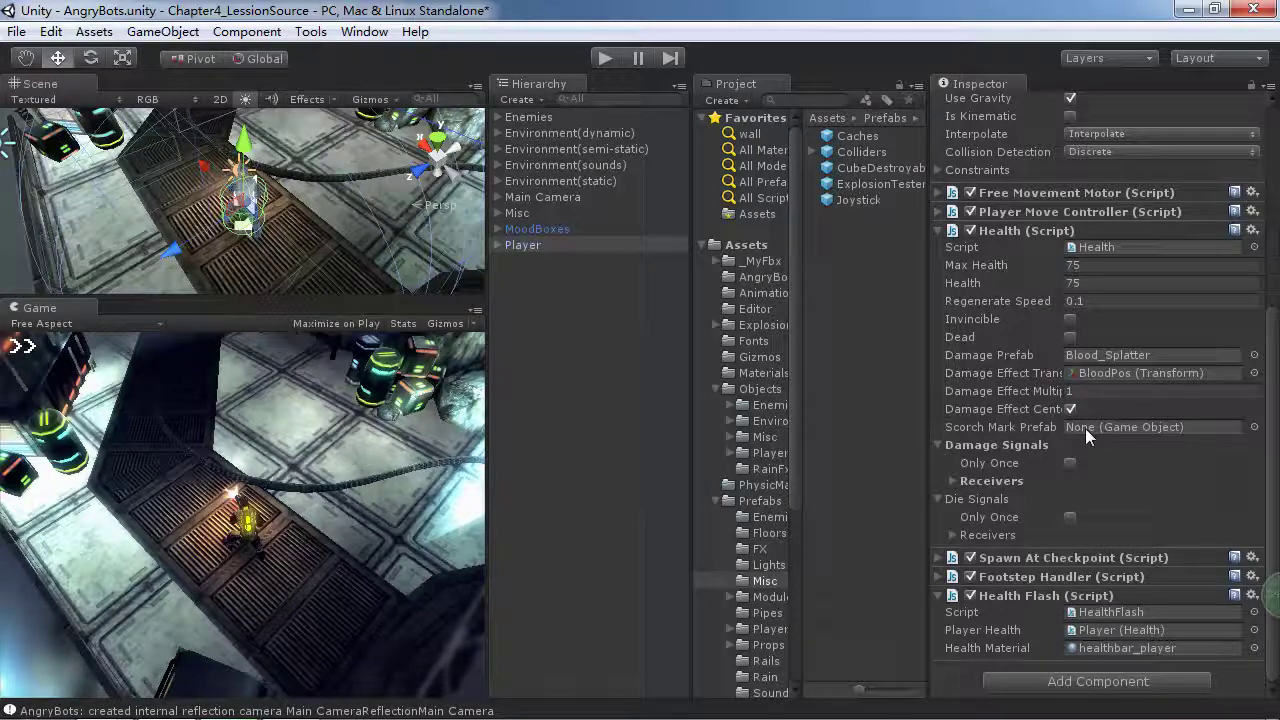
key(alt+Tab)
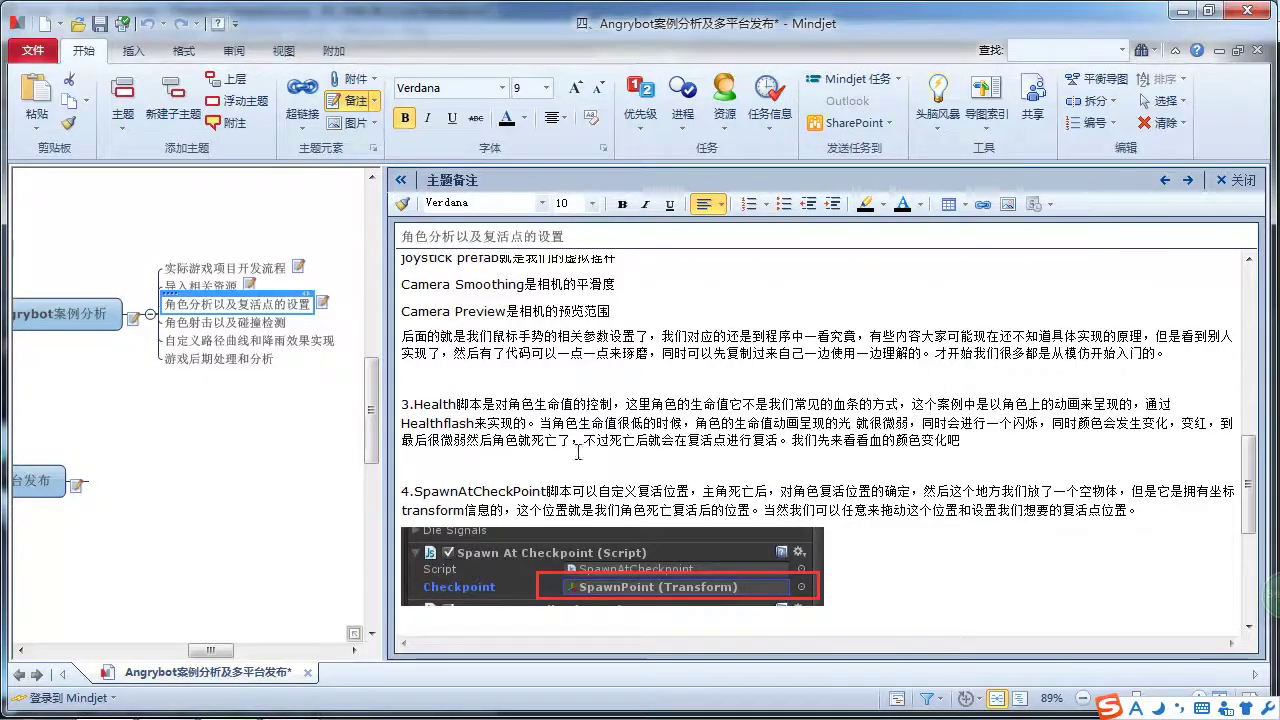
scroll(560, 474, down, 2)
scroll(545, 478, up, 1)
scroll(541, 477, up, 3)
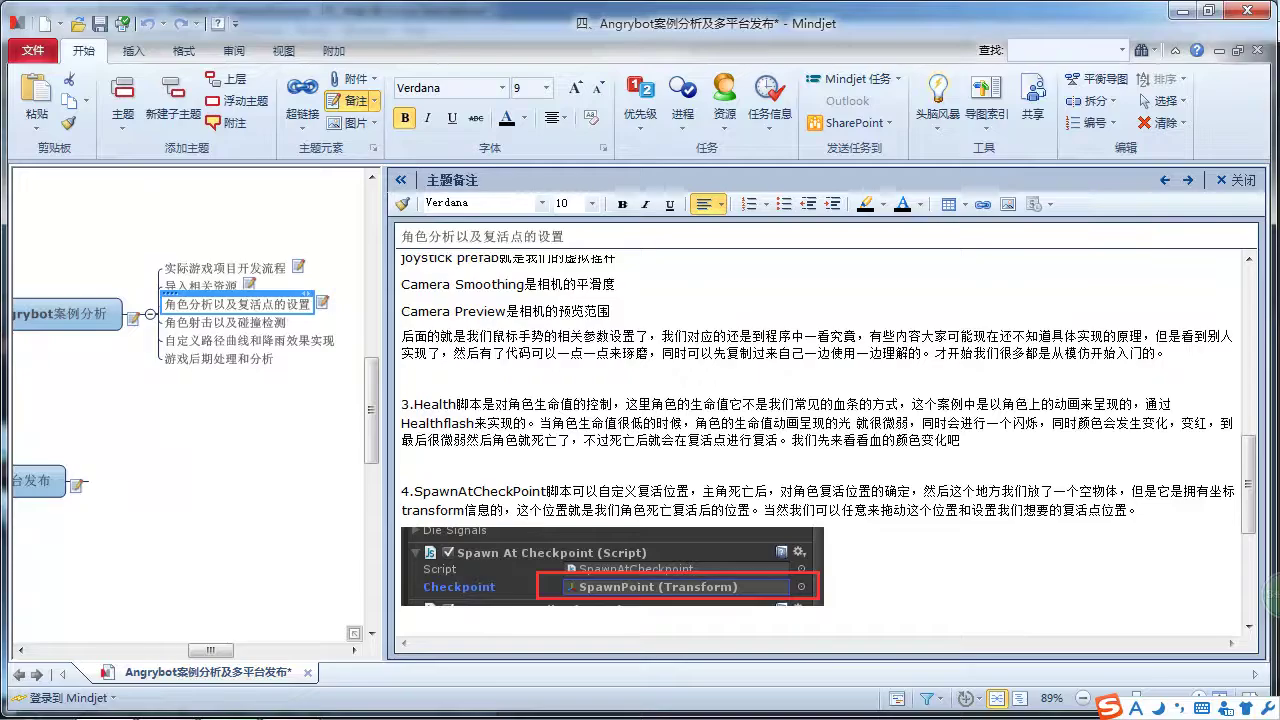
click(166, 690)
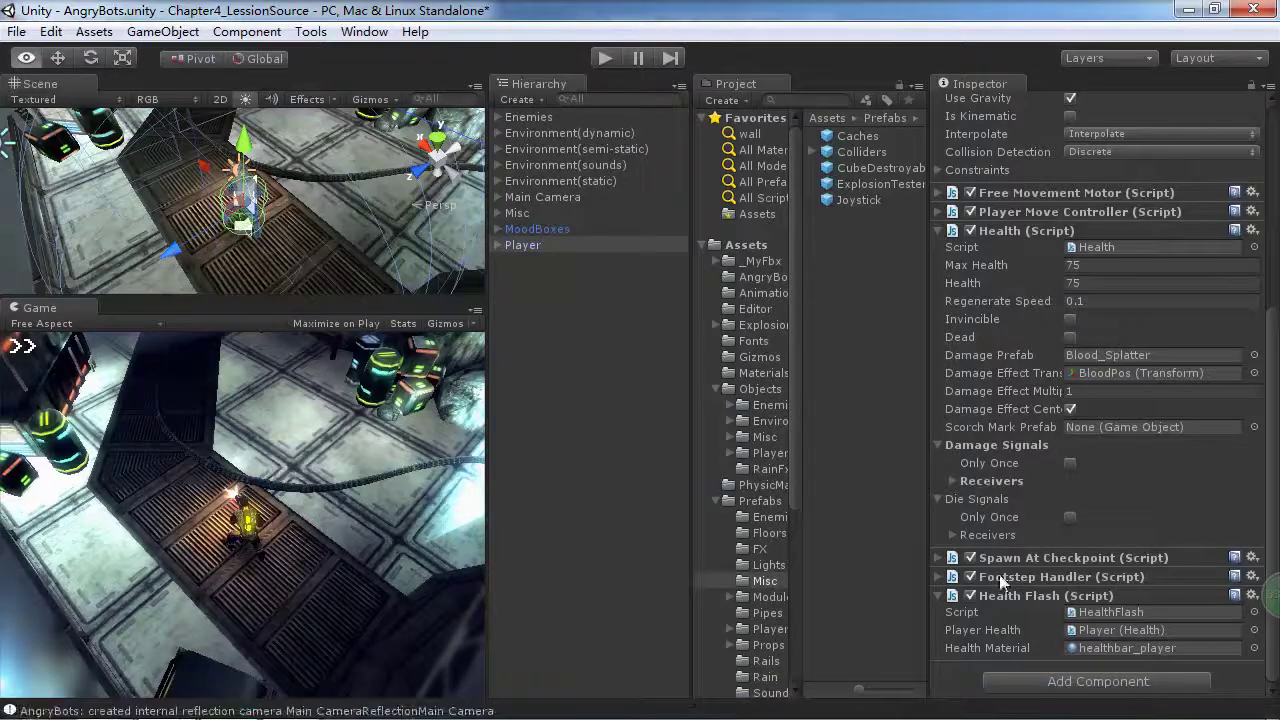
Collapse Health, expand Spawn At Checkpoint, and examine its referenced SpawnPoint object in the Scene view
click(939, 231)
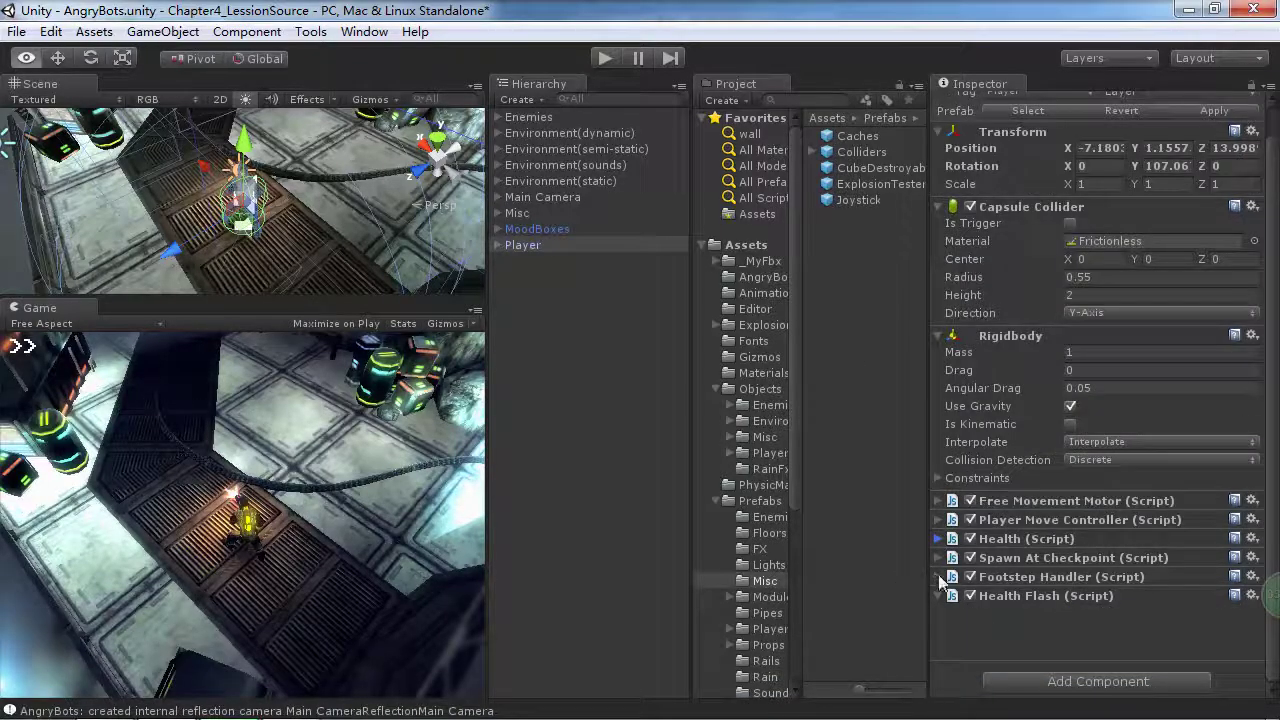
click(939, 558)
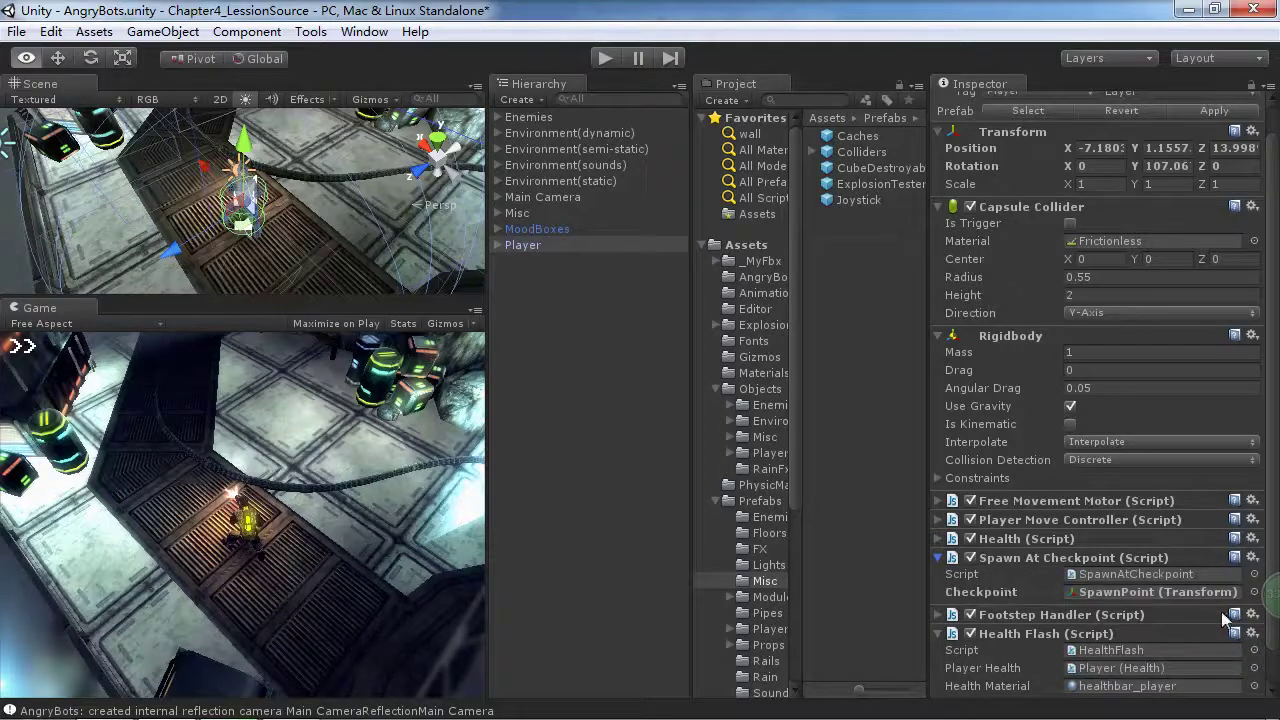
click(1160, 592)
click(554, 278)
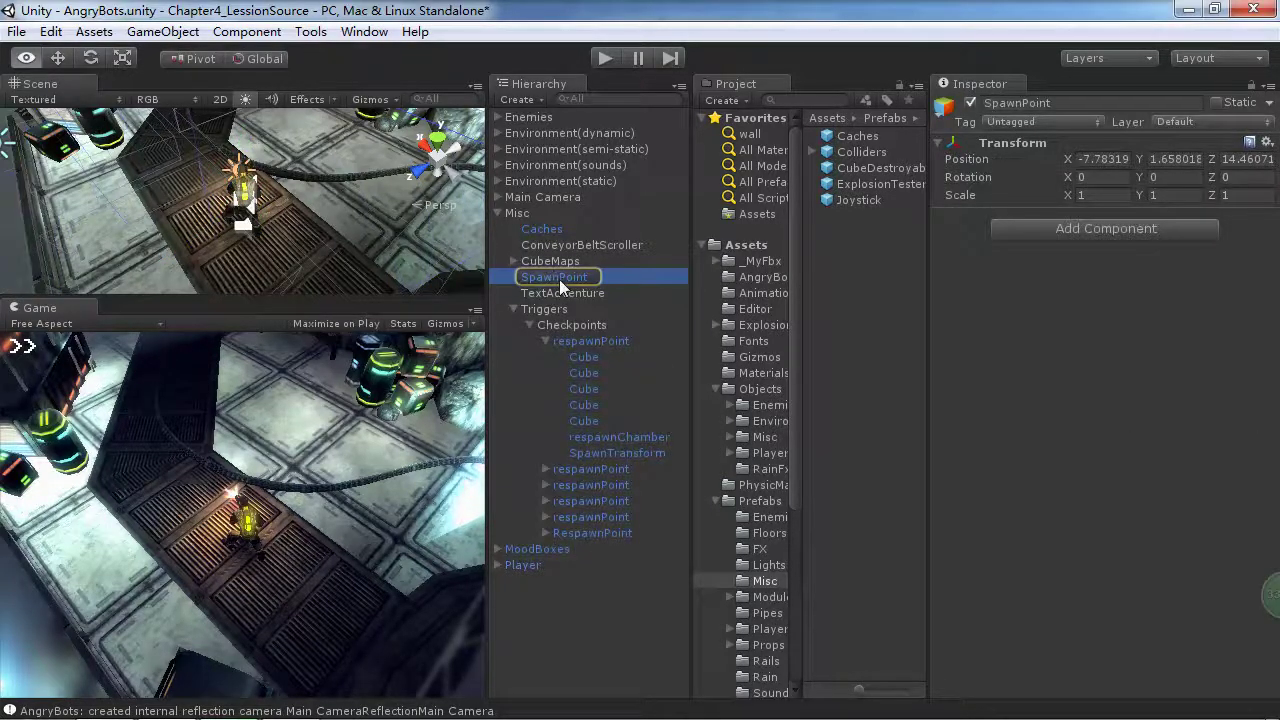
double_click(559, 279)
drag(297, 297, 290, 460)
alt+drag(312, 354, 236, 372)
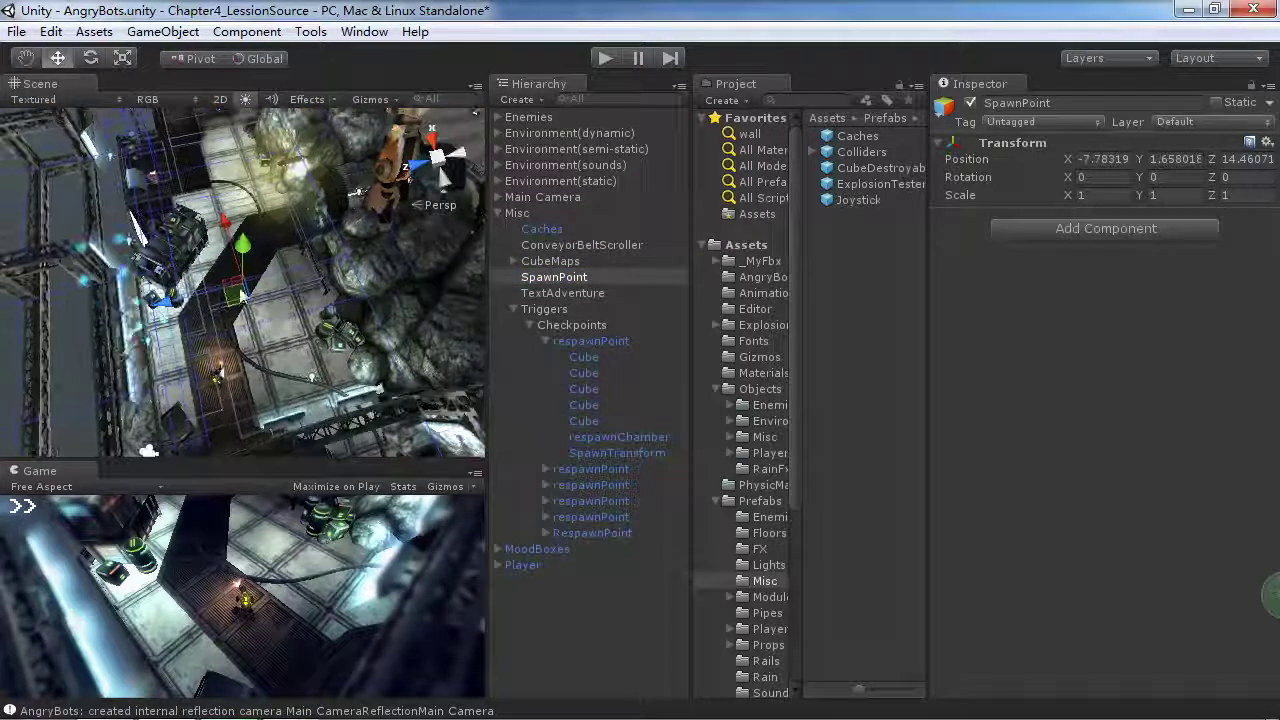
drag(404, 461, 437, 255)
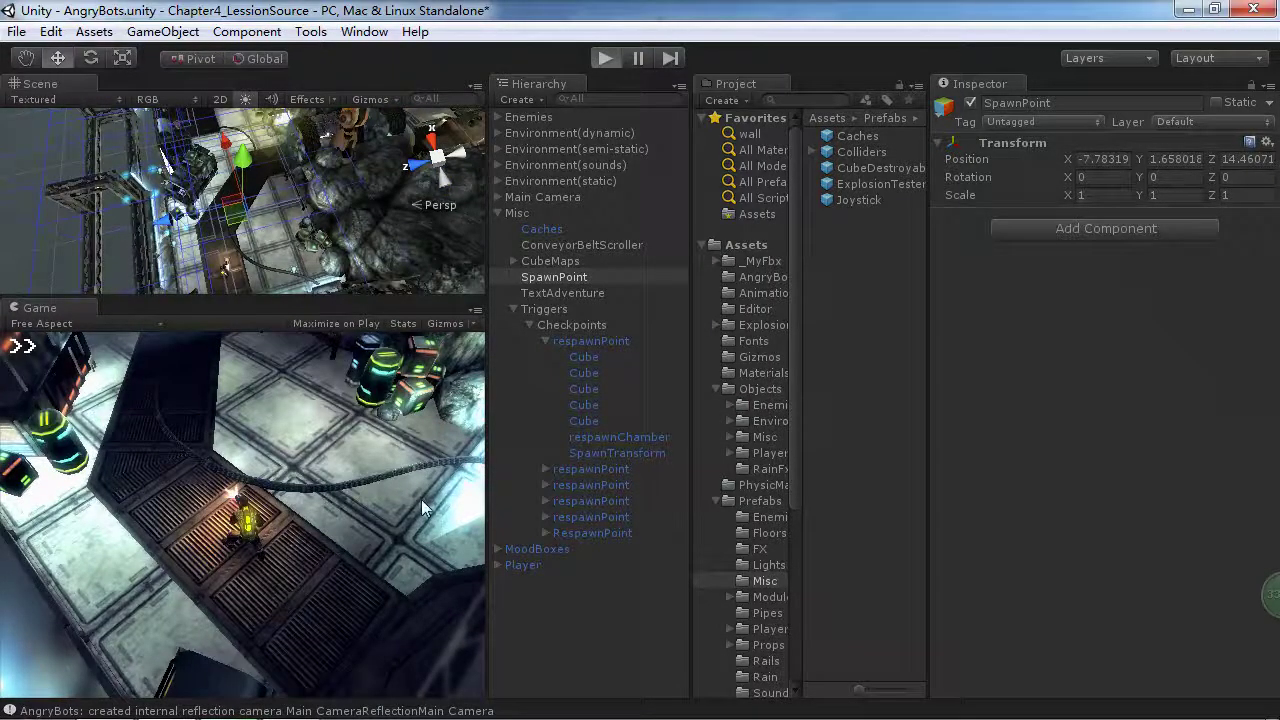
click(258, 522)
key(w)
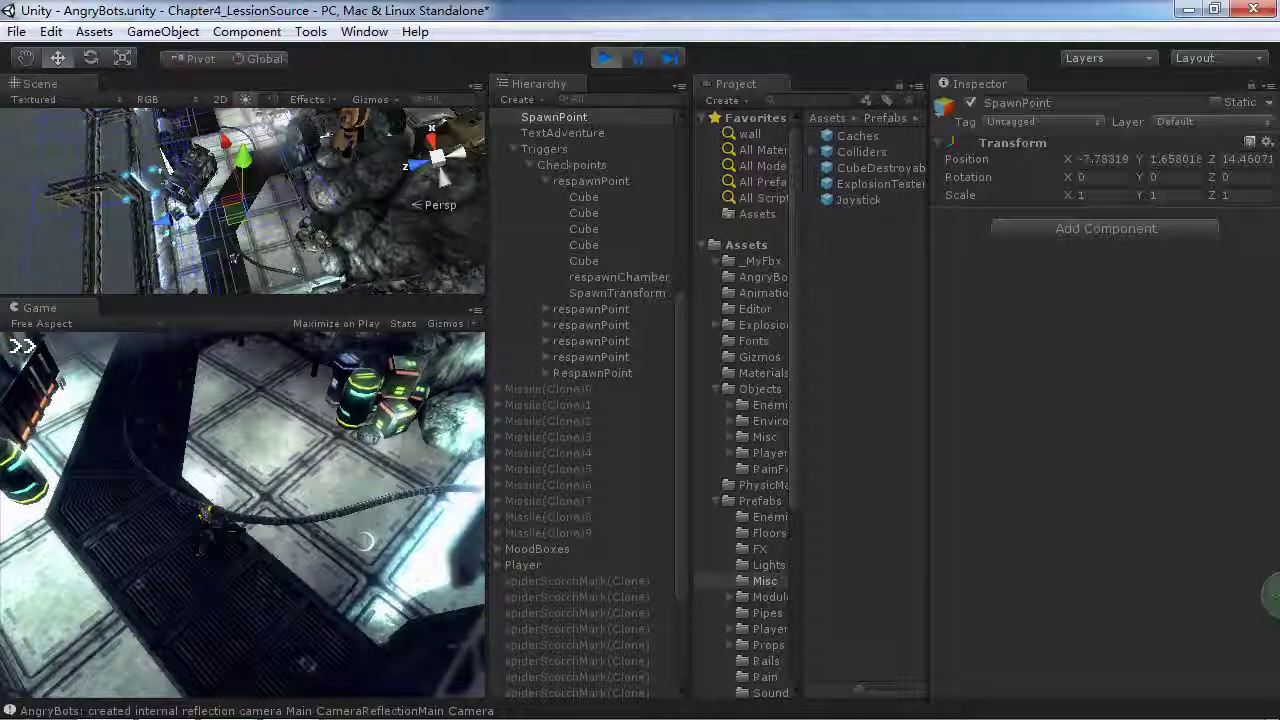
click(605, 58)
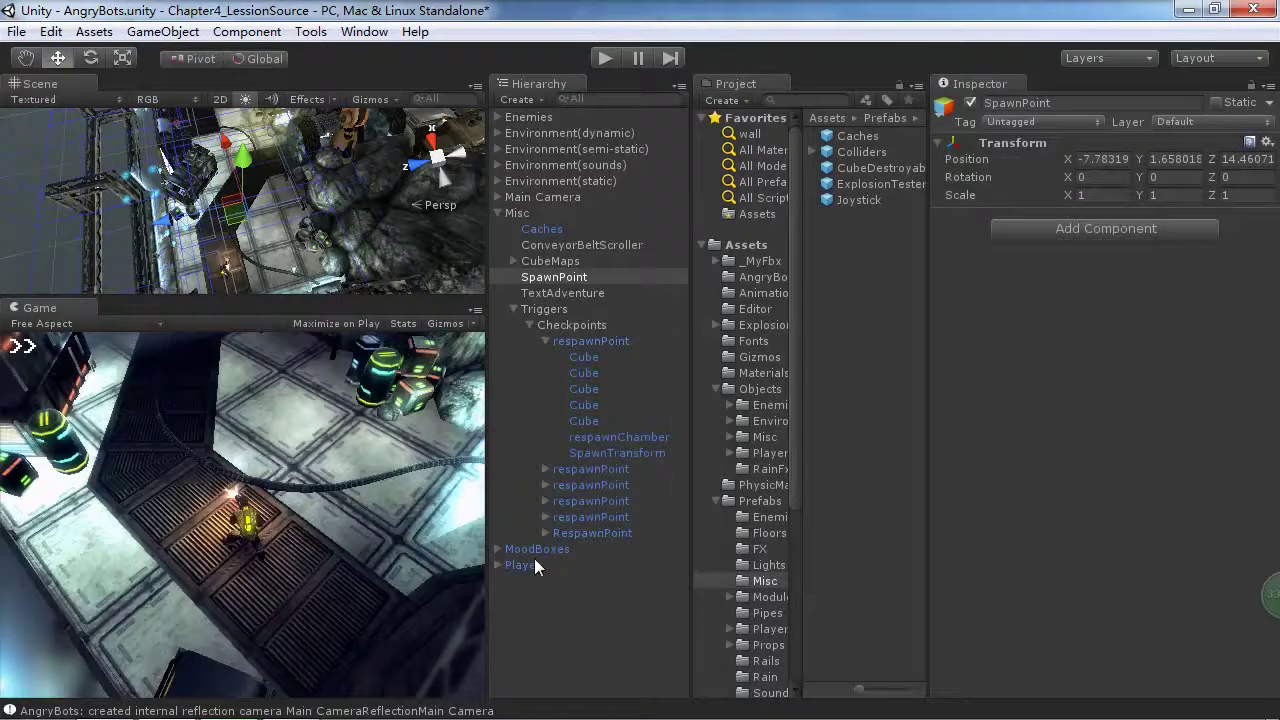
Set both Max Health and Health to 20 in the Player's Health script
click(525, 565)
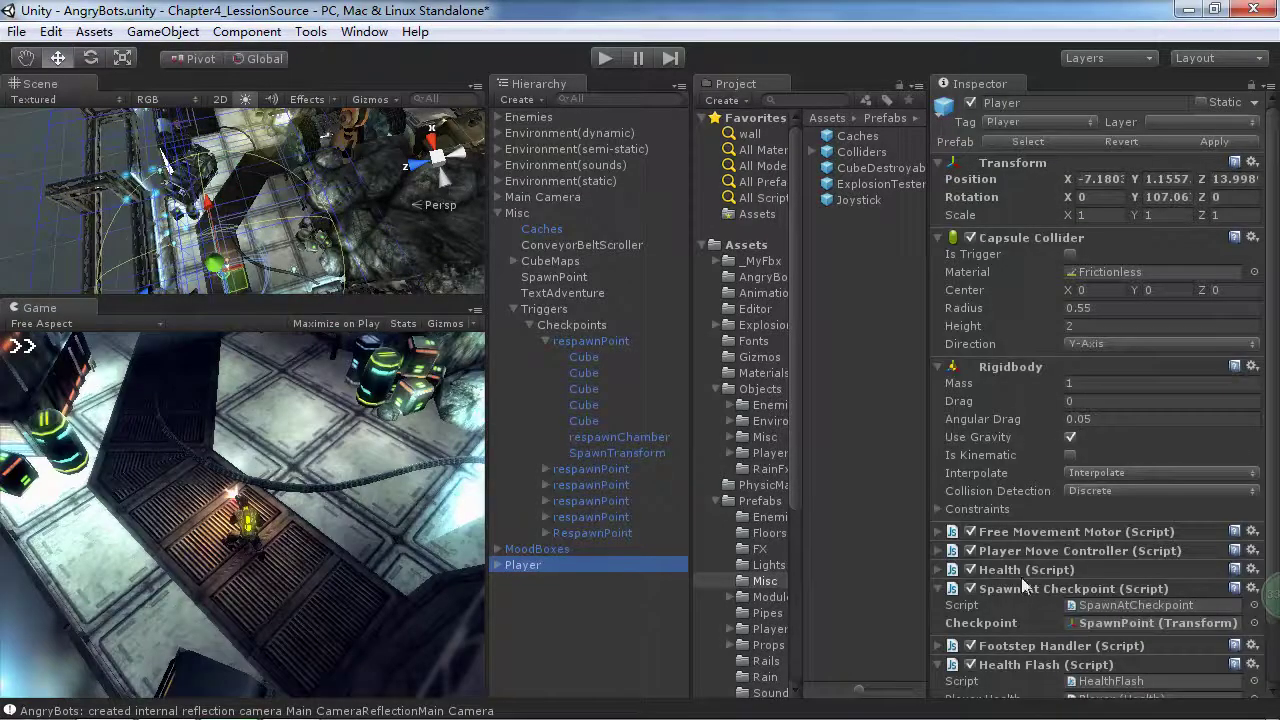
click(939, 569)
scroll(1070, 512, down, 3)
click(1081, 483)
text(20)
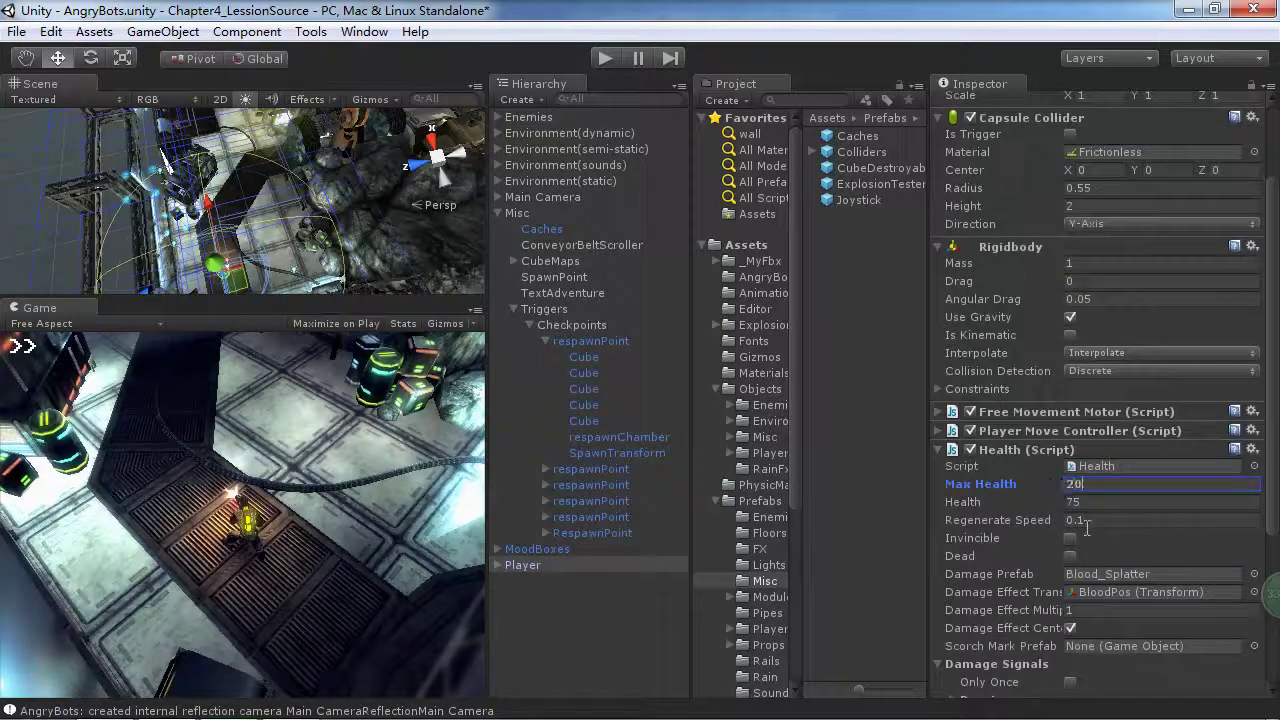
click(1089, 503)
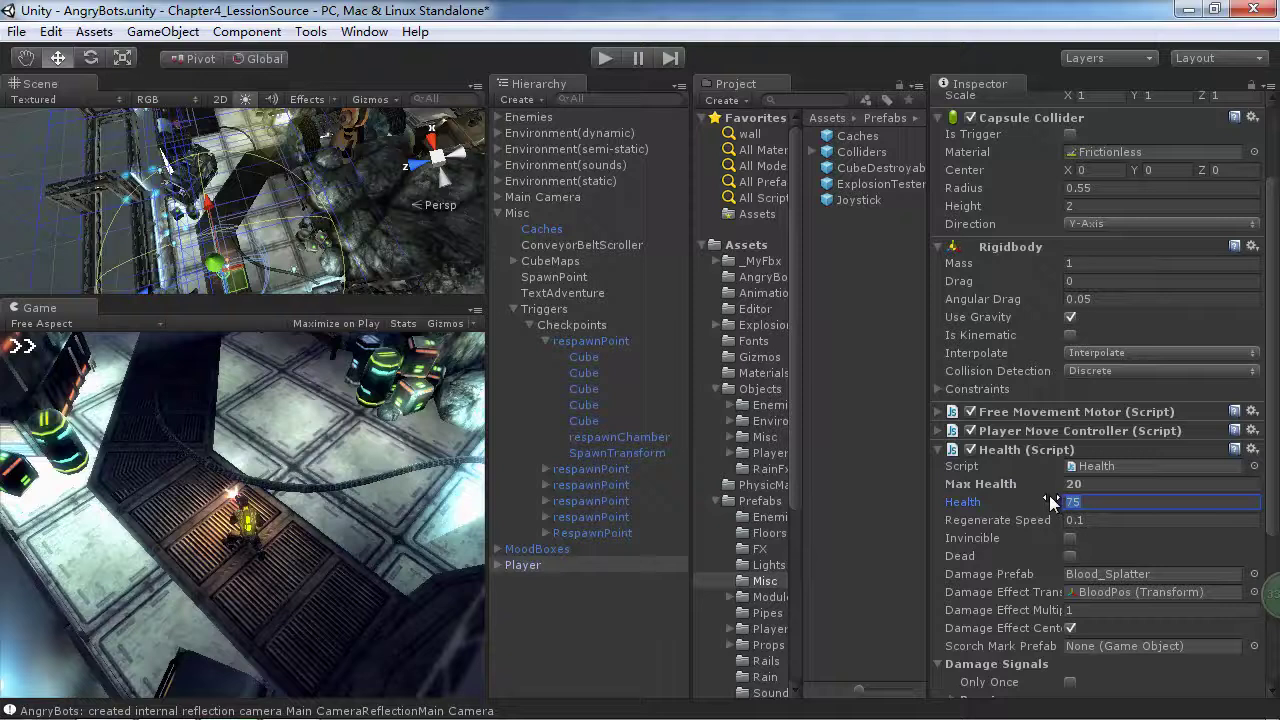
Run the game with the reduced health, maximize the Game view, and move the player around the starting deck
click(604, 60)
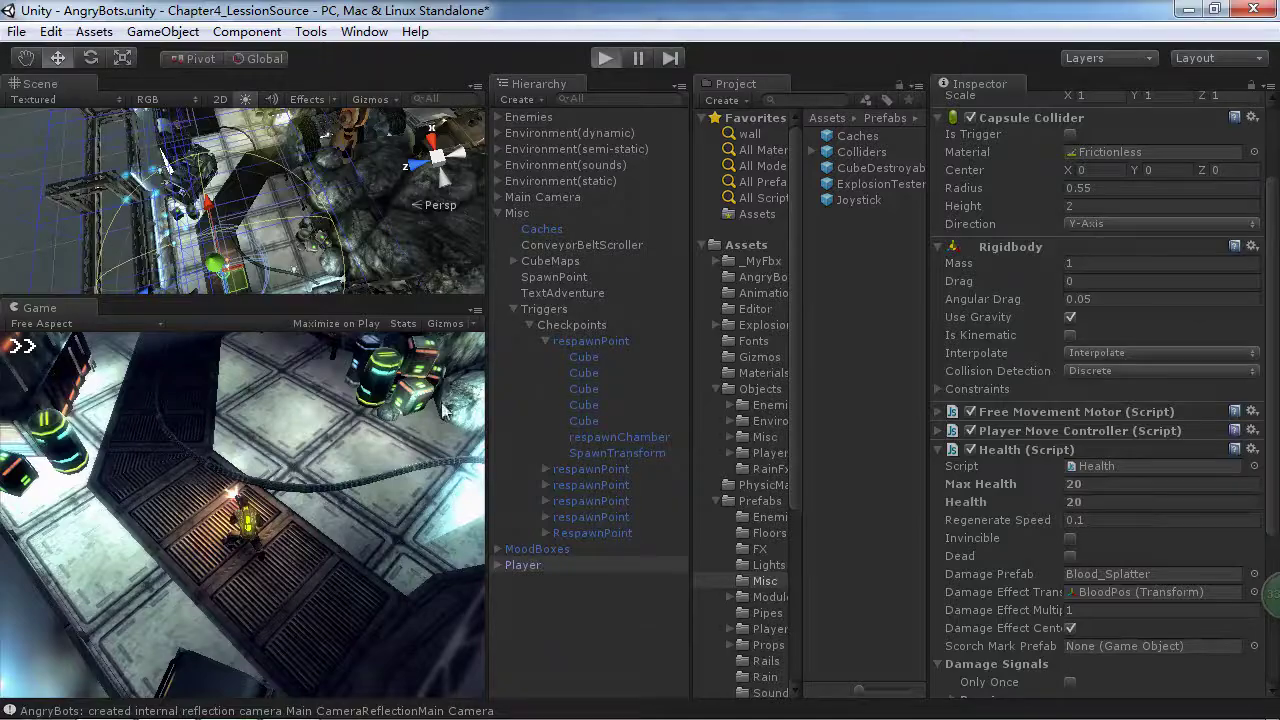
click(476, 310)
click(507, 335)
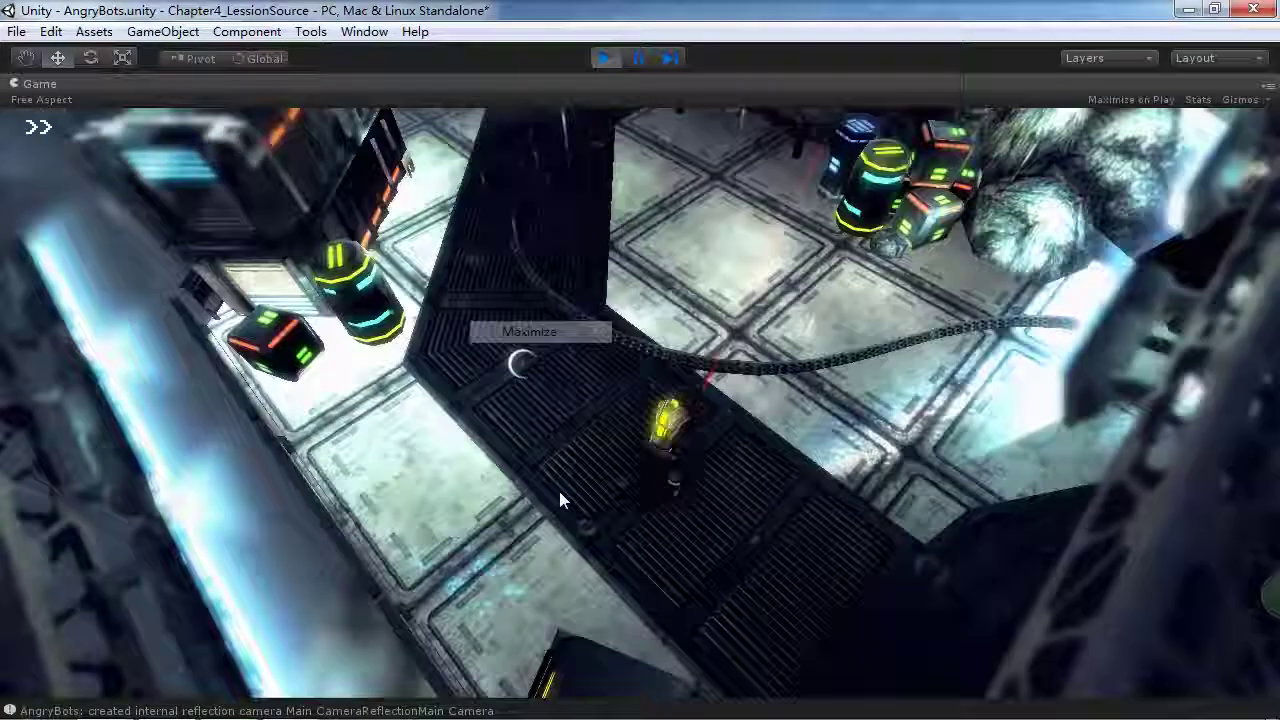
key(w)
key(d)
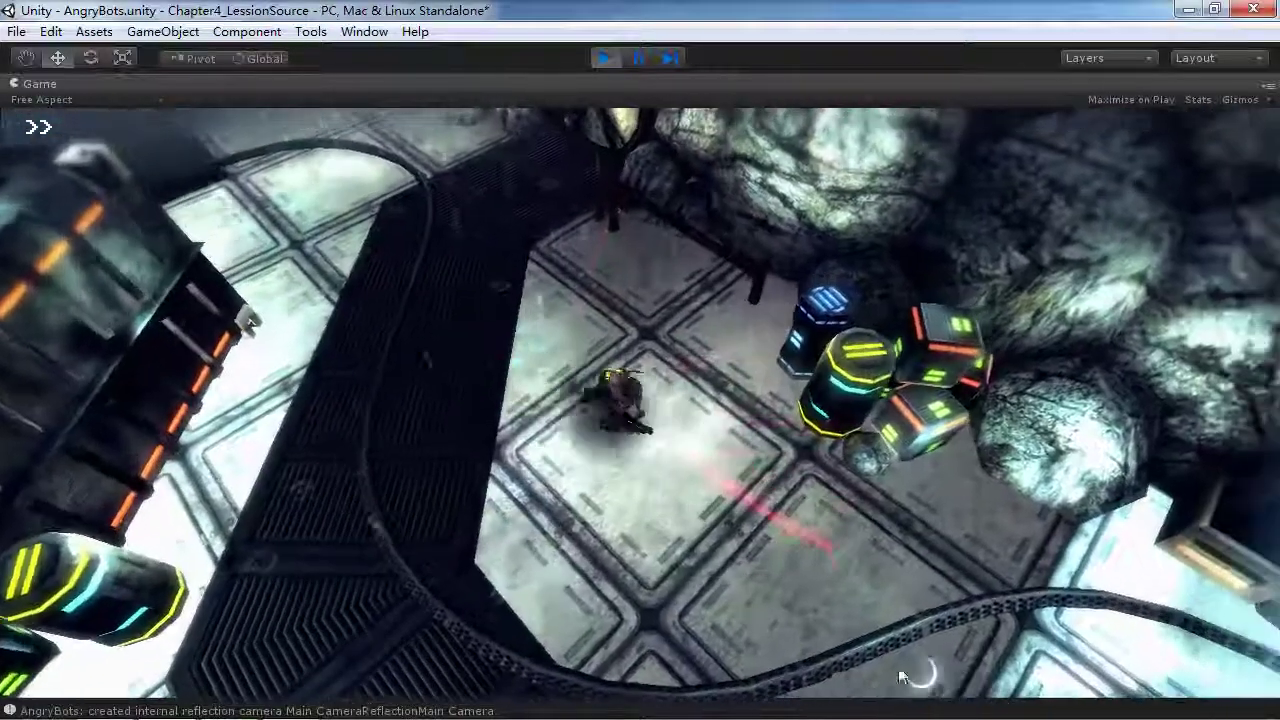
key(s)
key(d)
key(w)
key(a)
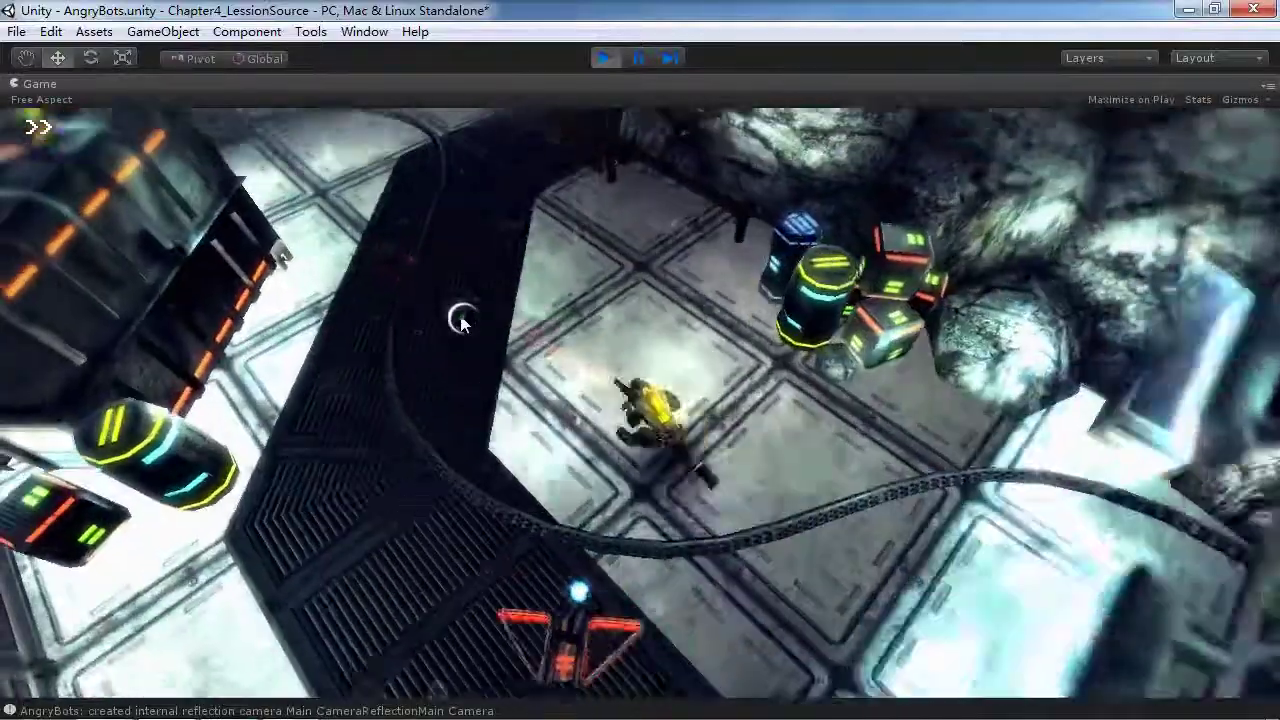
Lead the player to the spider robots' platform to test death and respawn, and stop the game
key(a)
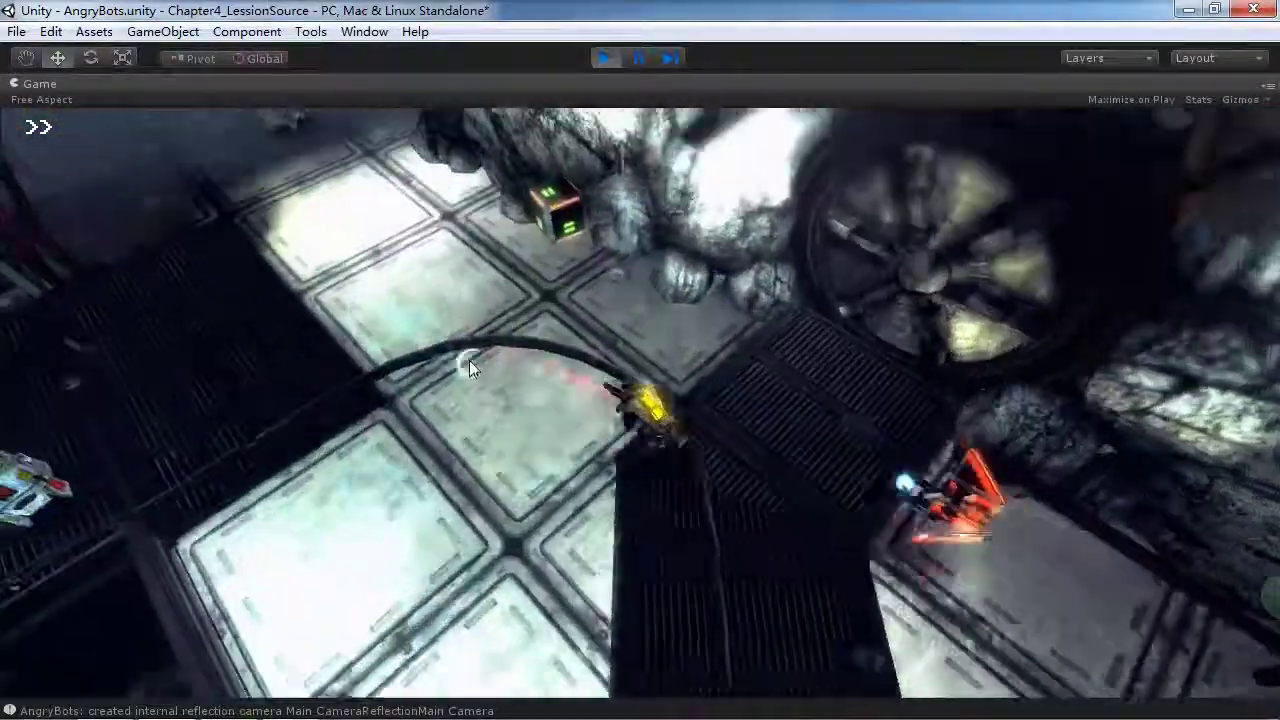
key(w)
key(a)
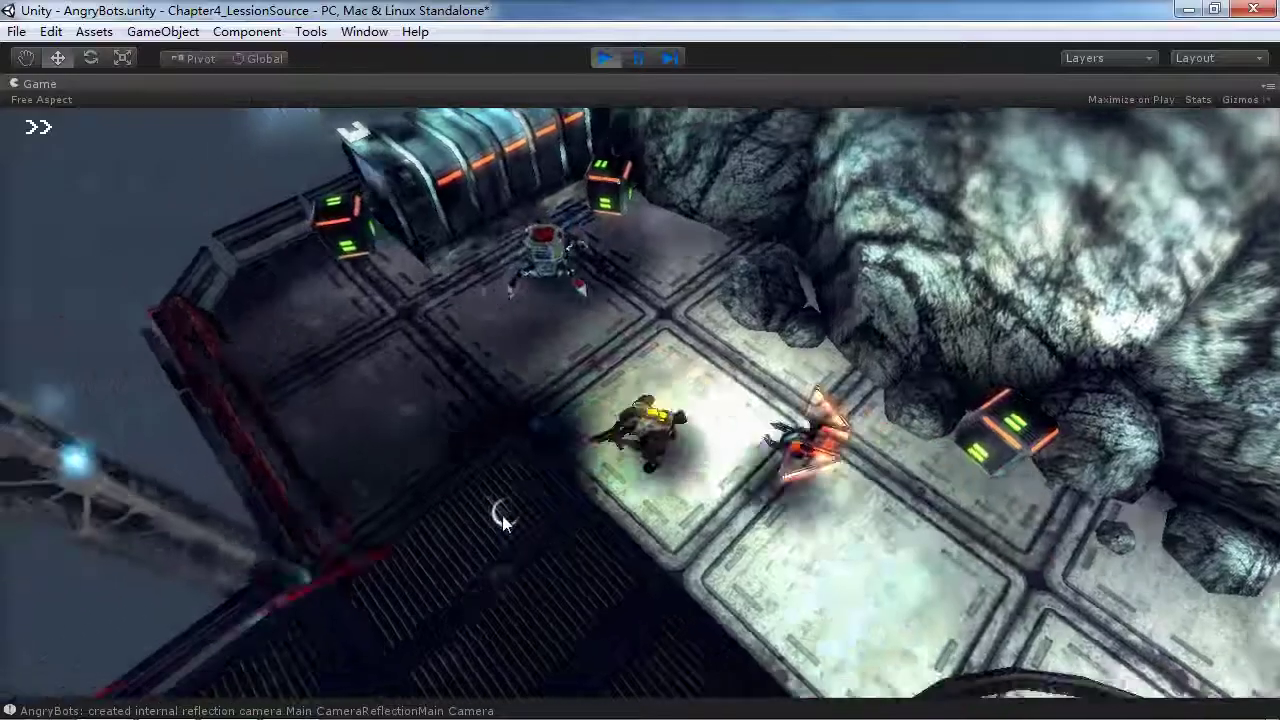
key(s)
key(d)
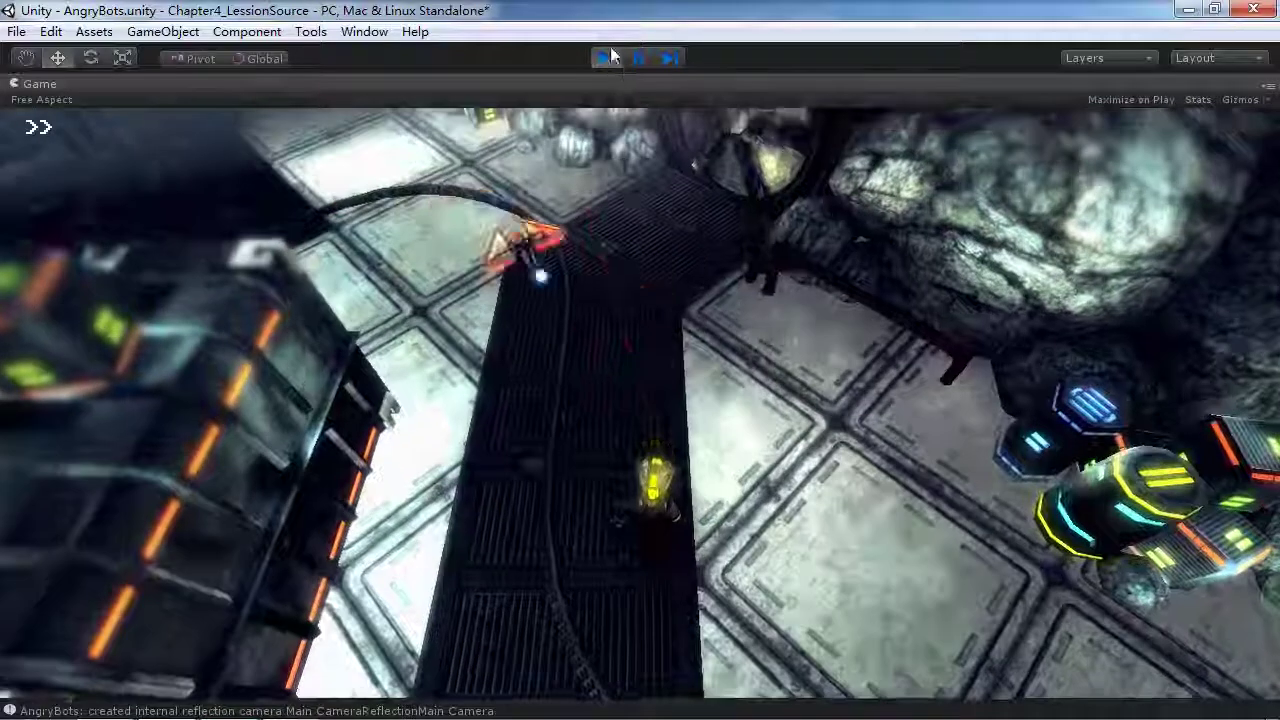
click(606, 58)
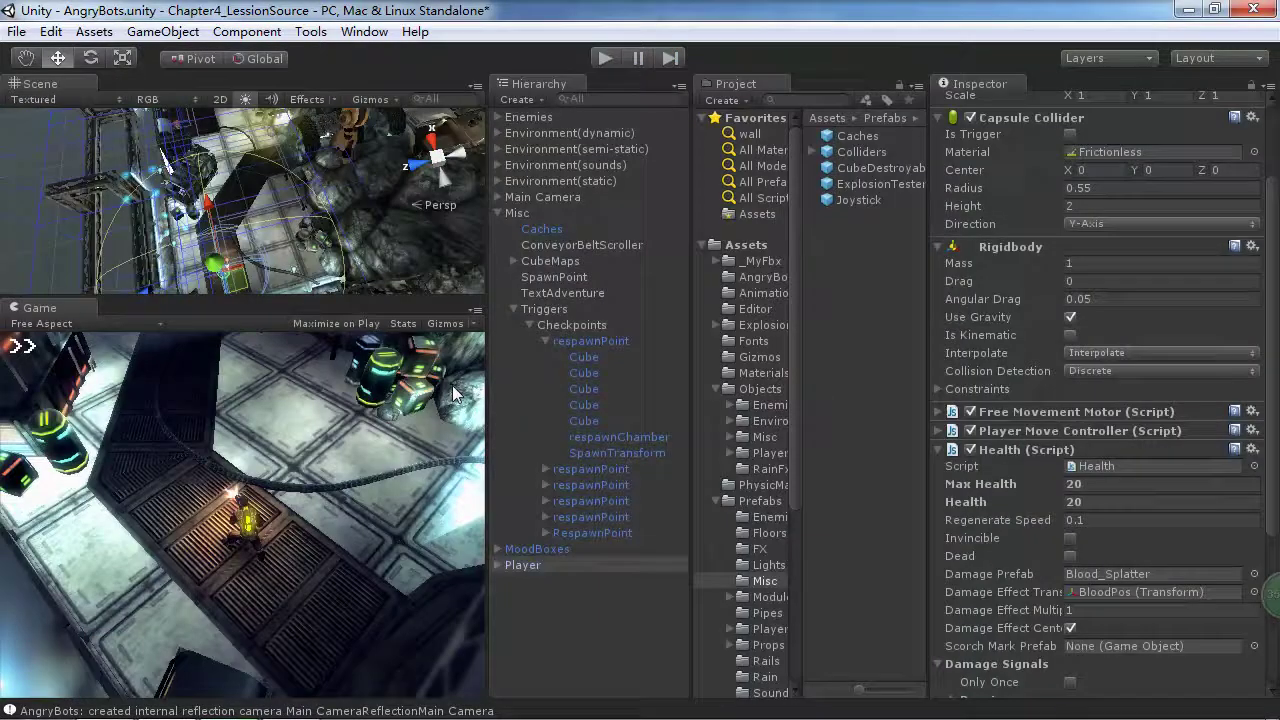
Select SpawnPoint under Misc, enlarge the Scene view, and move it into the large fan tunnel at about X -2.47, Z 1.64
click(575, 280)
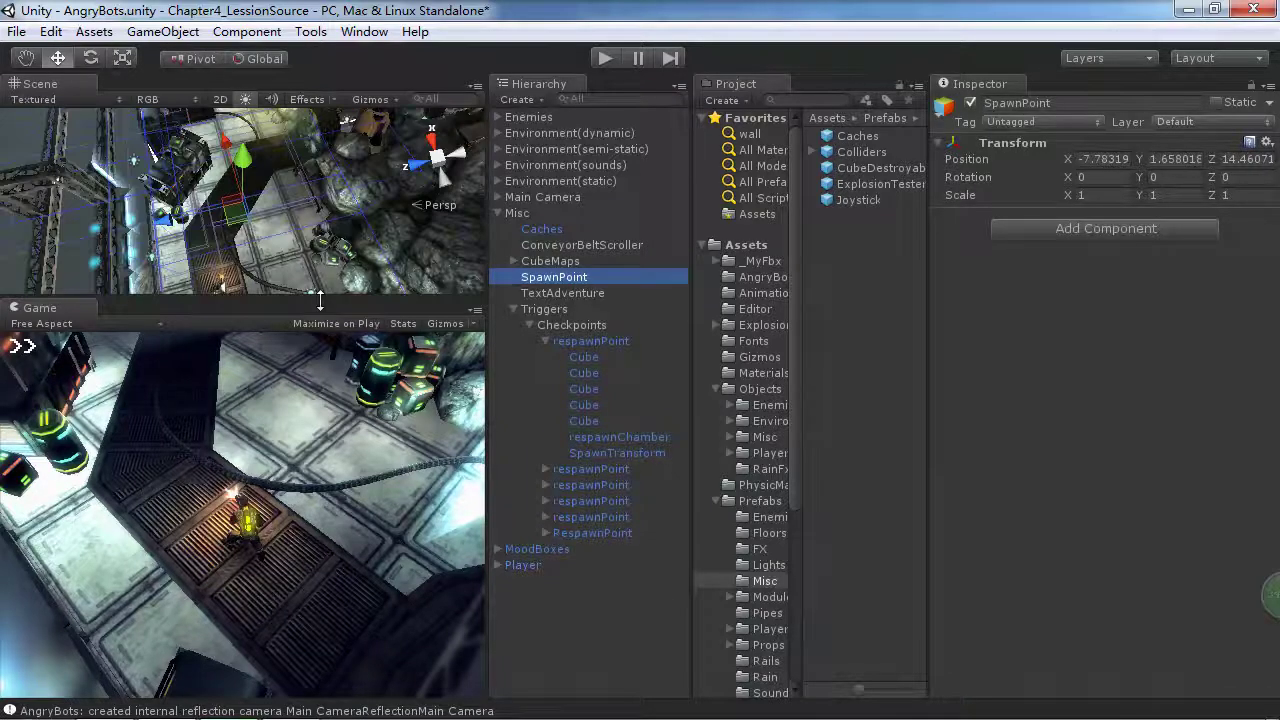
drag(324, 300, 312, 483)
middle_drag(250, 386, 250, 342)
scroll(394, 400, up, 5)
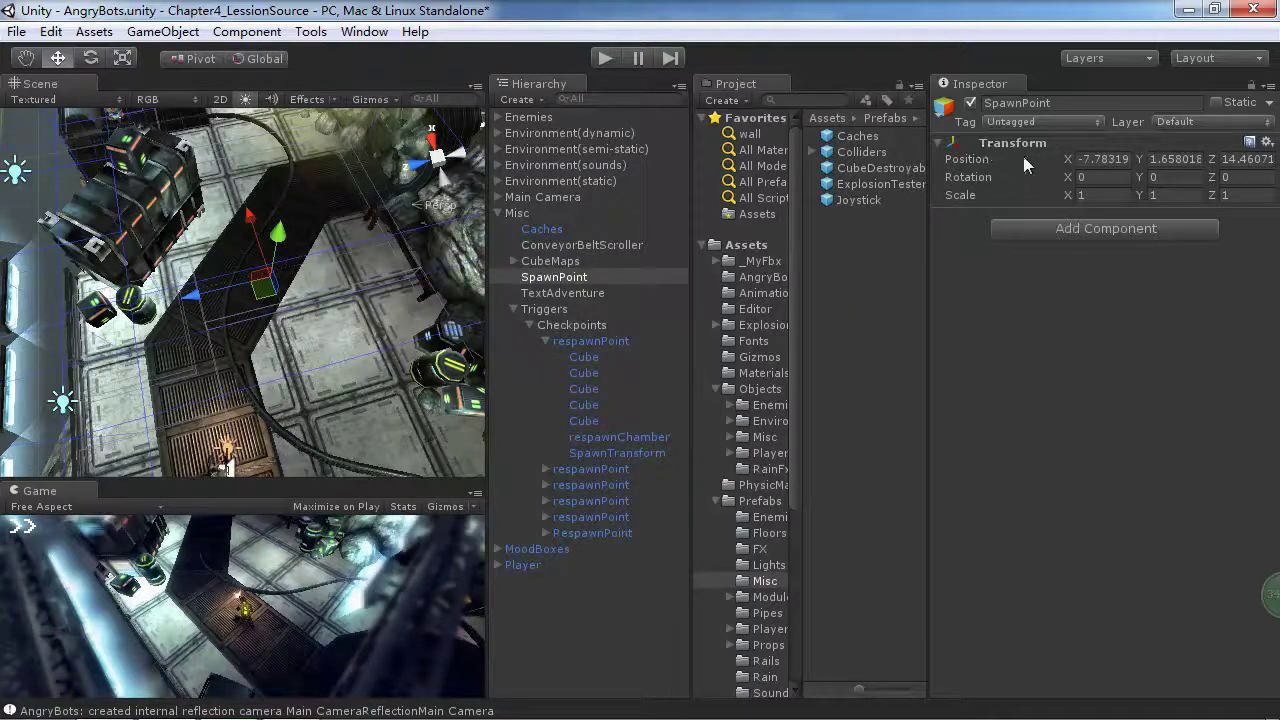
scroll(380, 351, down, 2)
middle_drag(346, 302, 308, 383)
drag(221, 370, 407, 229)
middle_drag(318, 270, 157, 392)
drag(242, 352, 259, 354)
middle_drag(230, 380, 298, 332)
scroll(301, 329, up, 2)
alt+drag(300, 333, 866, 277)
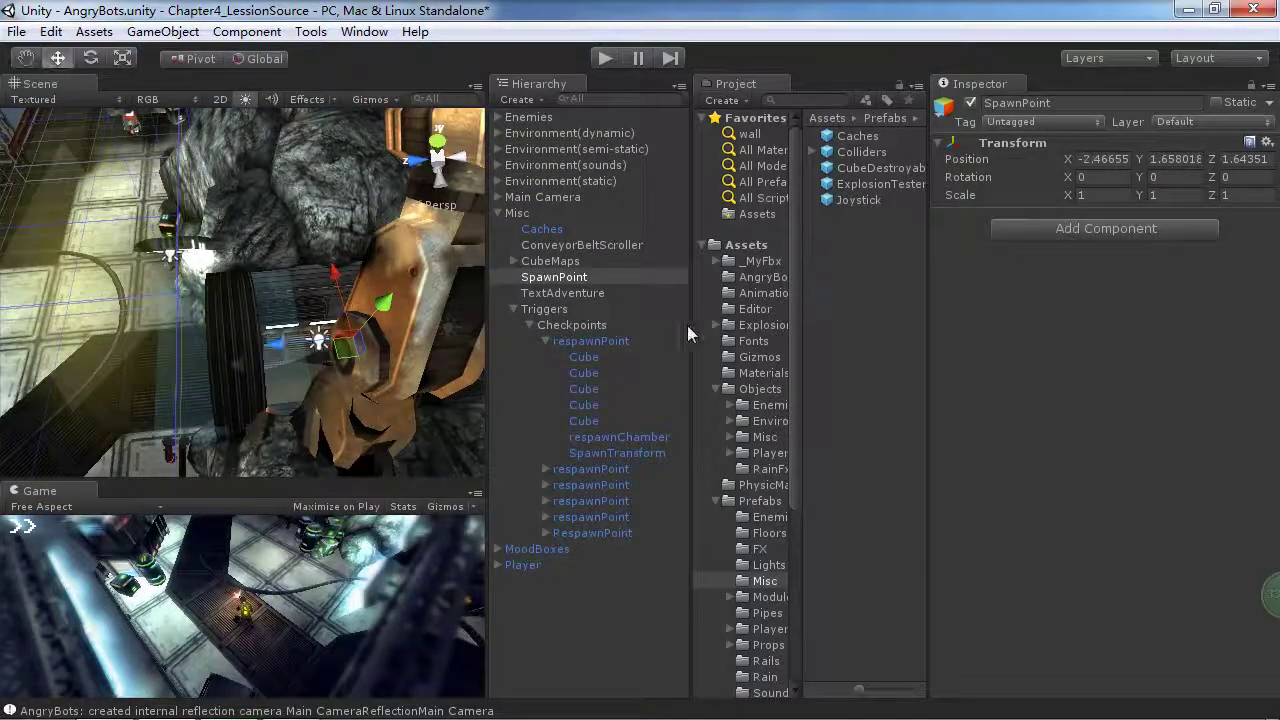
middle_drag(198, 399, 320, 387)
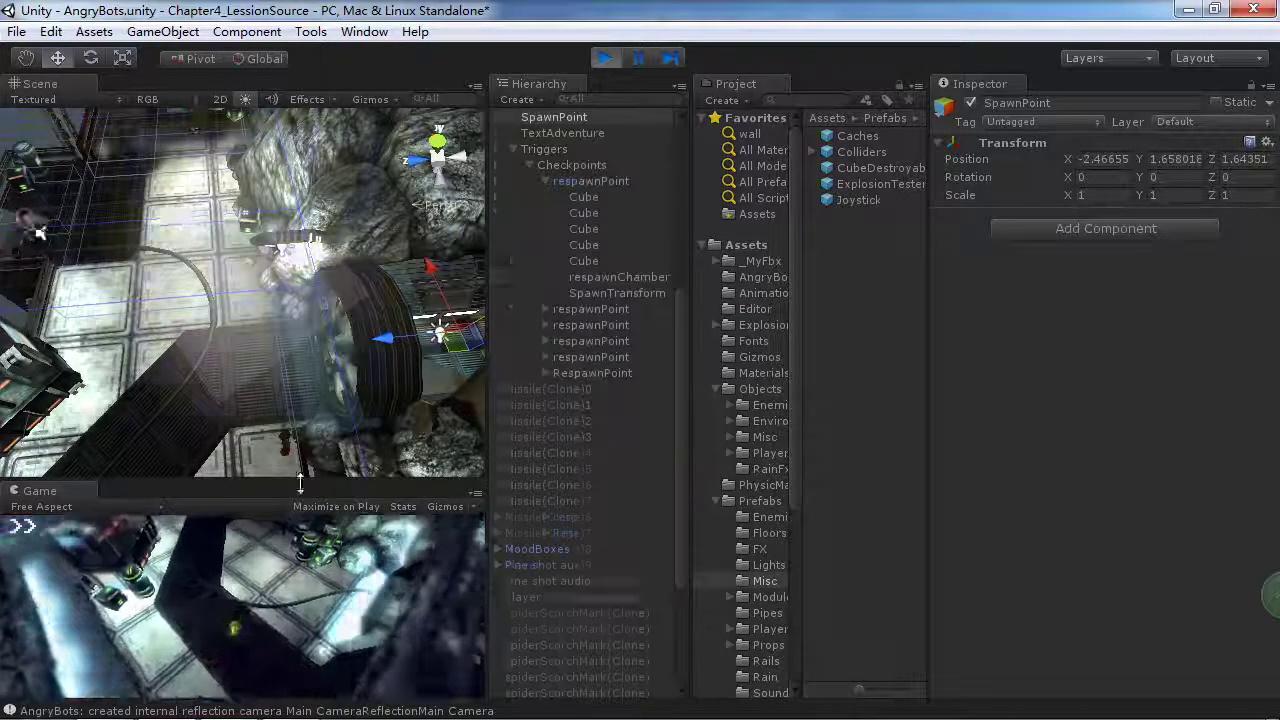
Run the game again in an enlarged, maximized Game view and guide the player to the spider robots' platform
drag(293, 480, 318, 295)
click(477, 307)
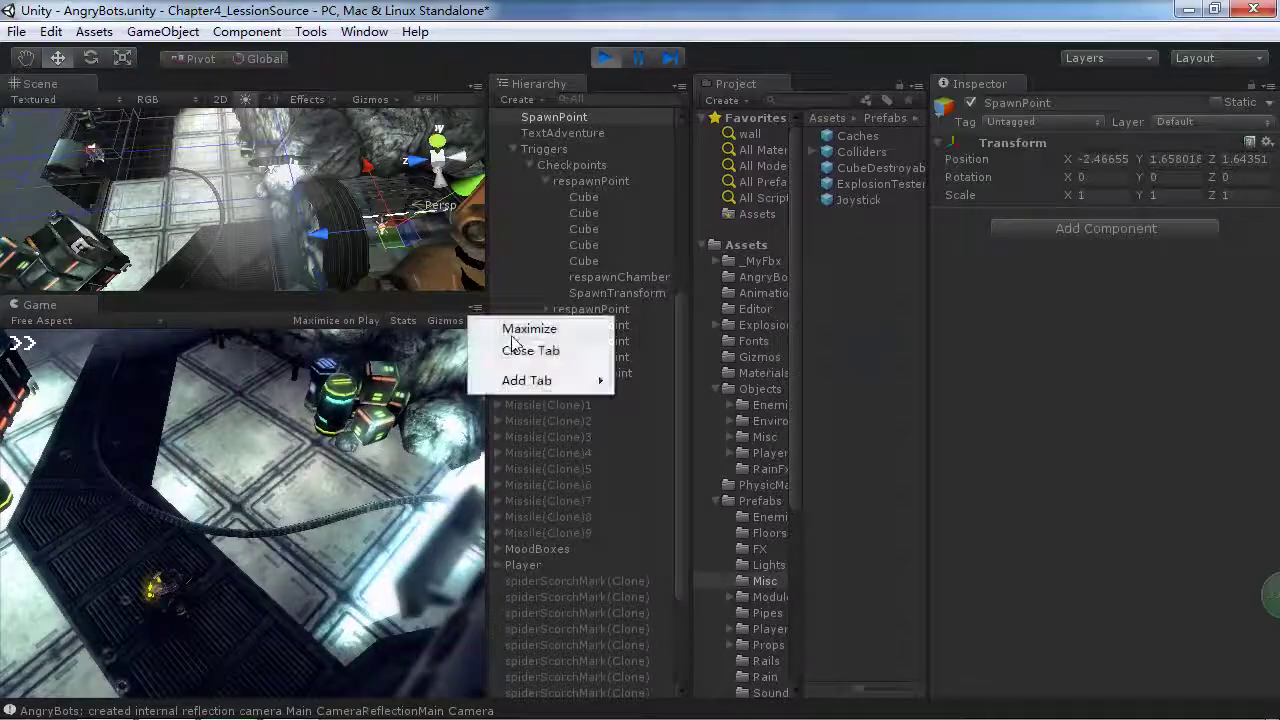
click(518, 330)
key(w)
key(d)
key(a)
key(w)
key(a)
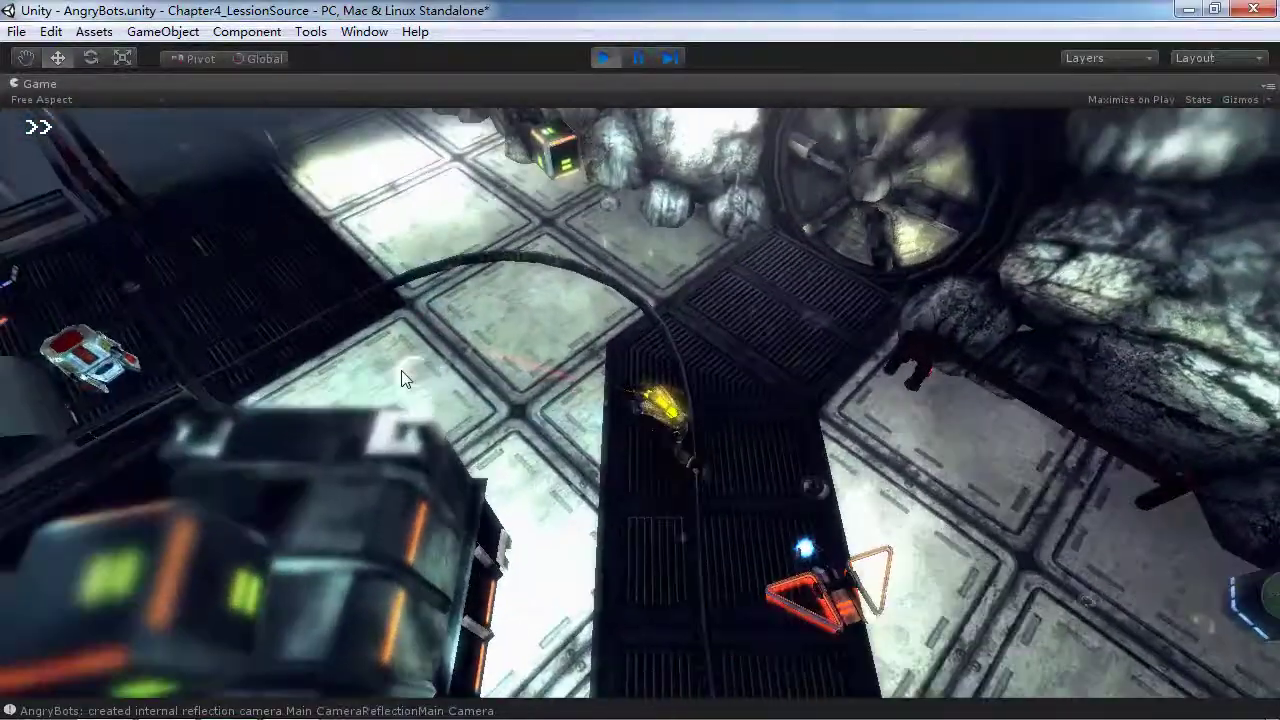
key(w)
key(a)
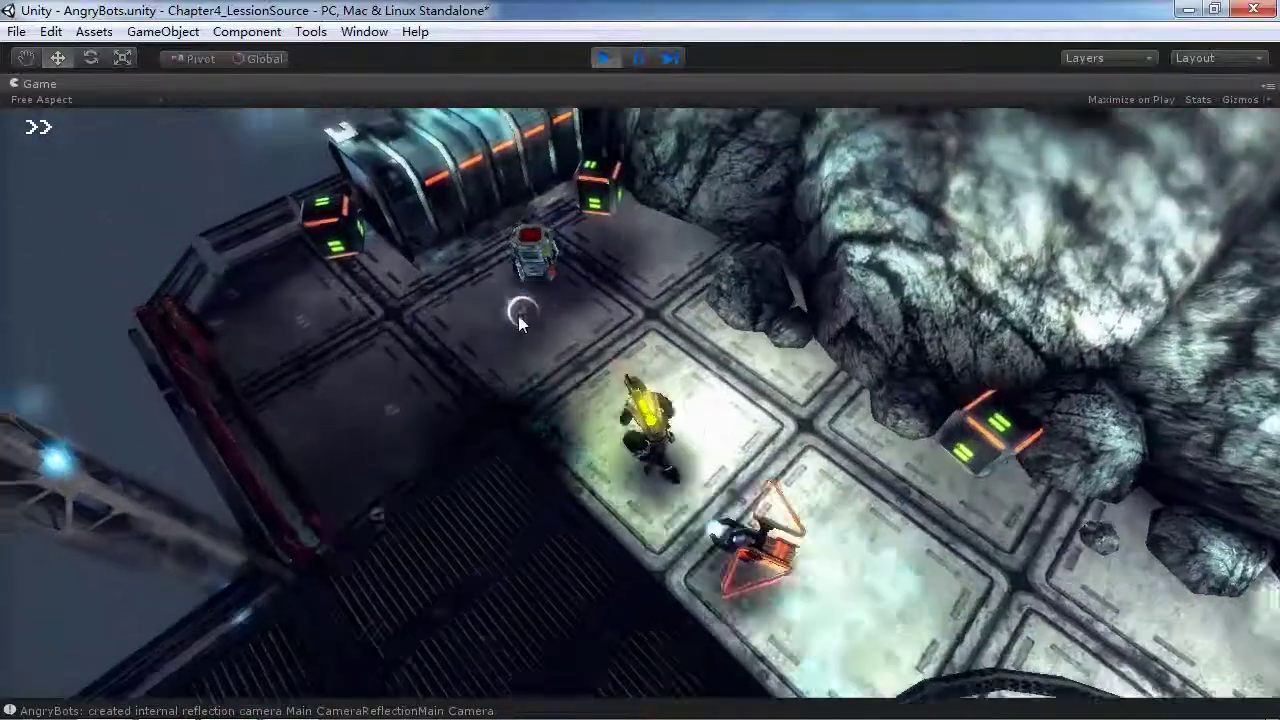
Move the player among the attacking robots to test respawning at the relocated SpawnPoint
key(s)
key(d)
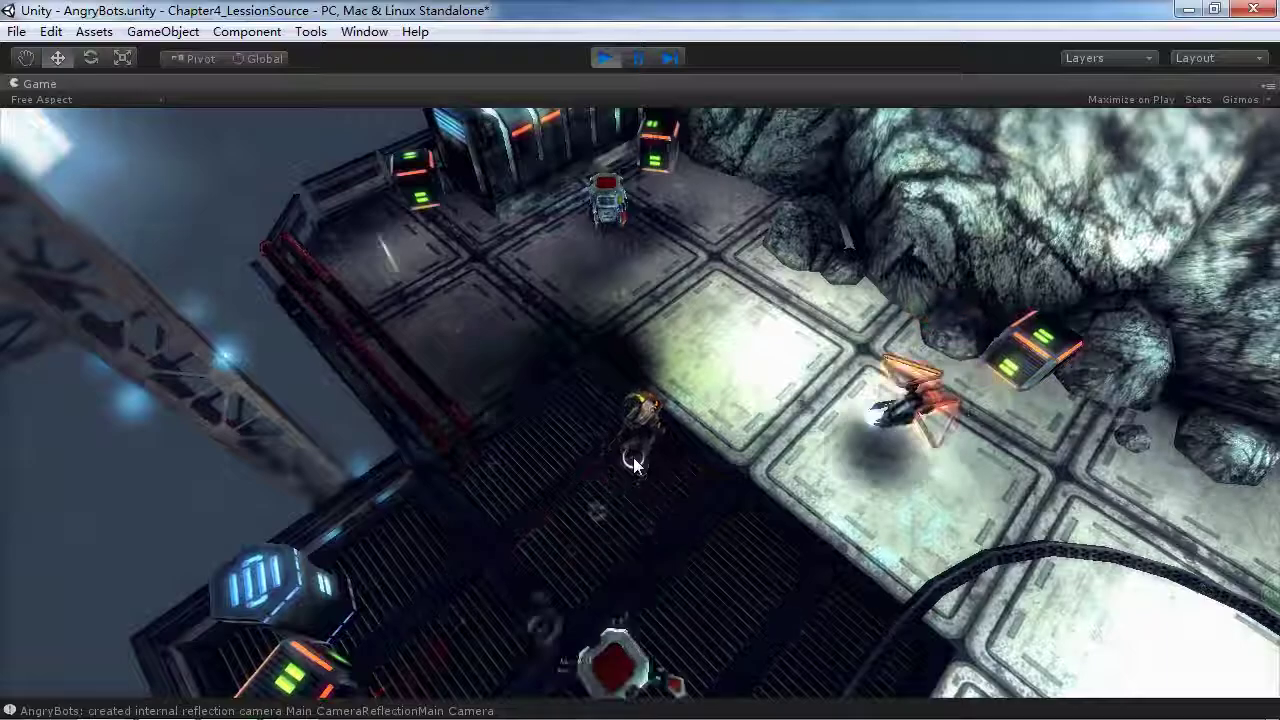
key(s)
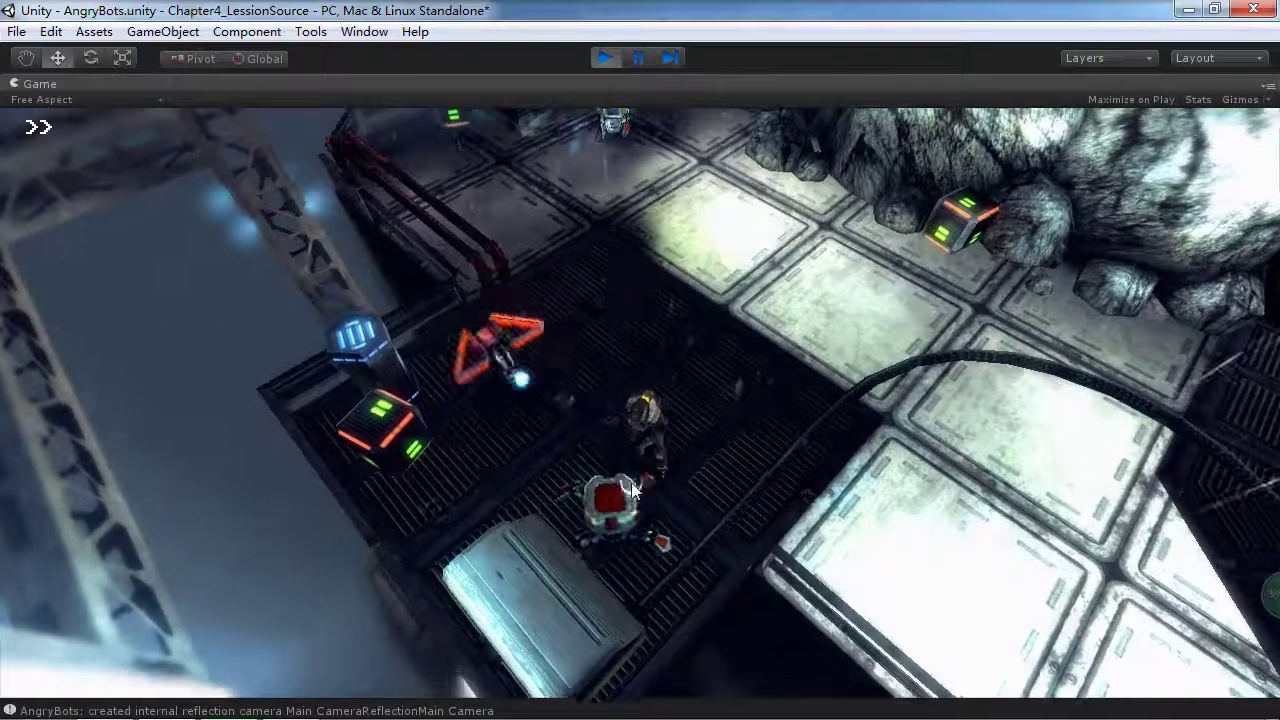
key(w)
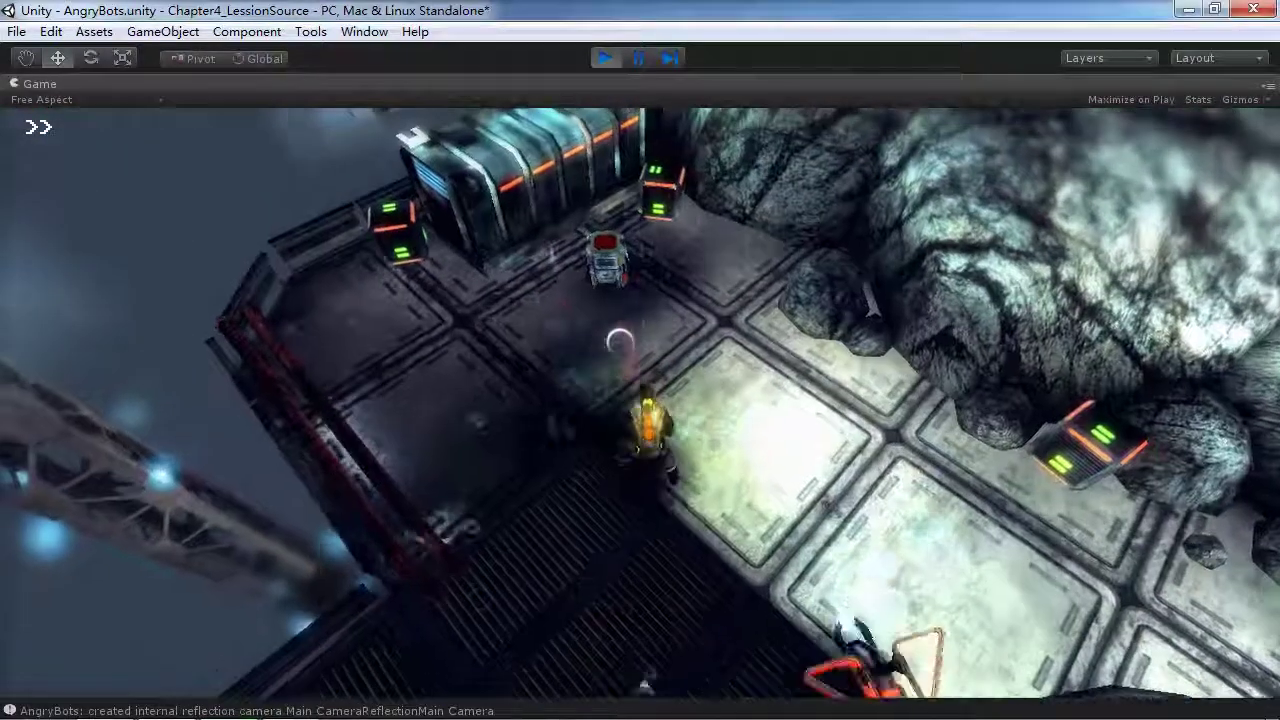
key(w)
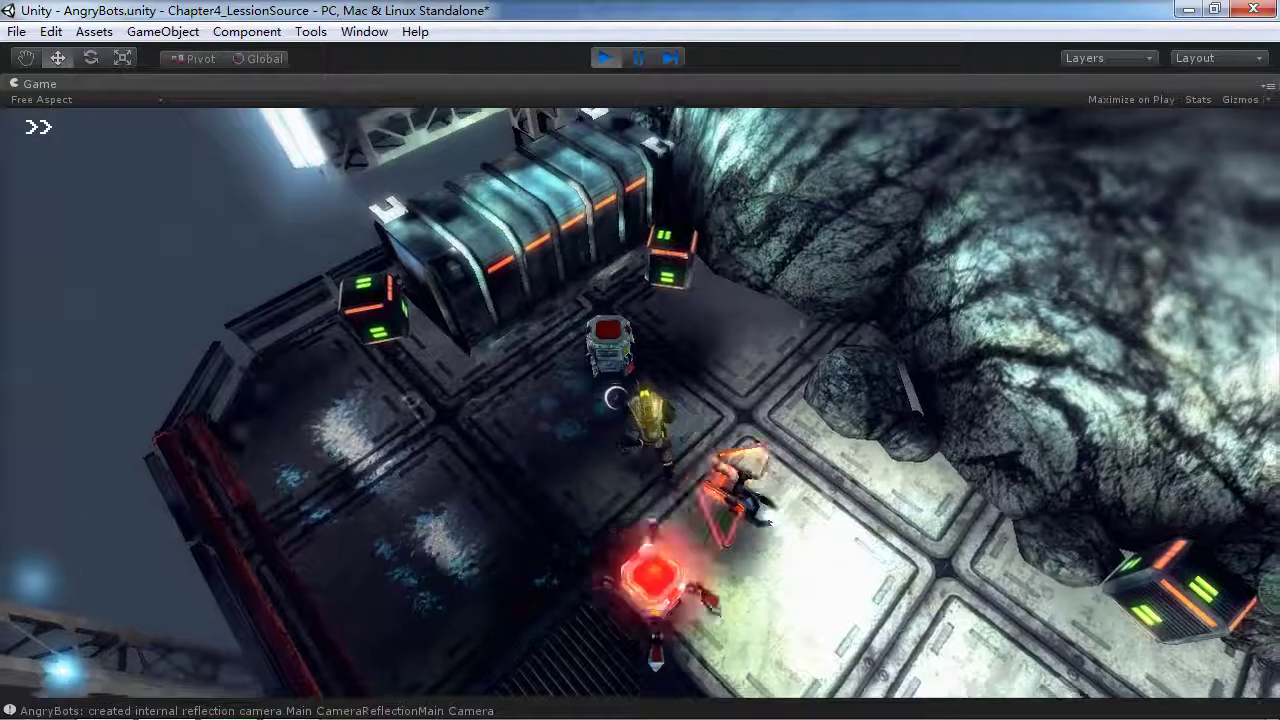
key(s)
key(s)
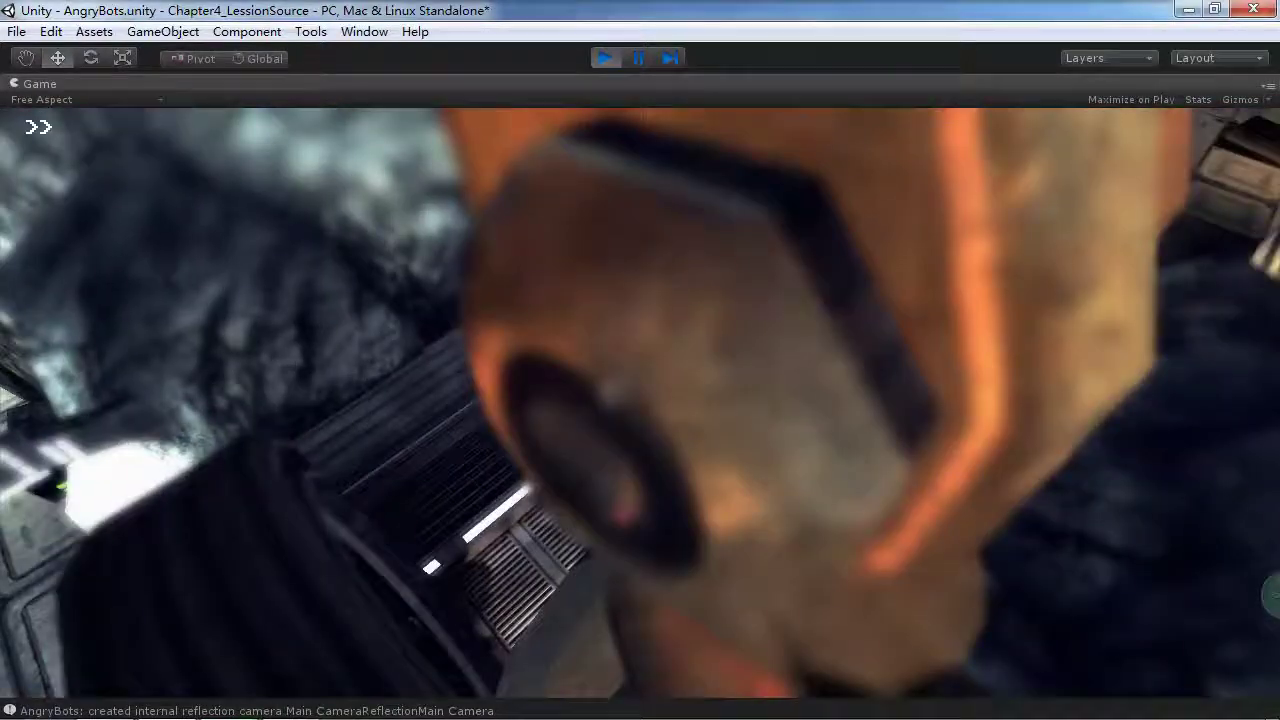
Walk the respawned player out of the fan tunnel and back across the deck, and stop the game
key(d)
key(a)
key(d)
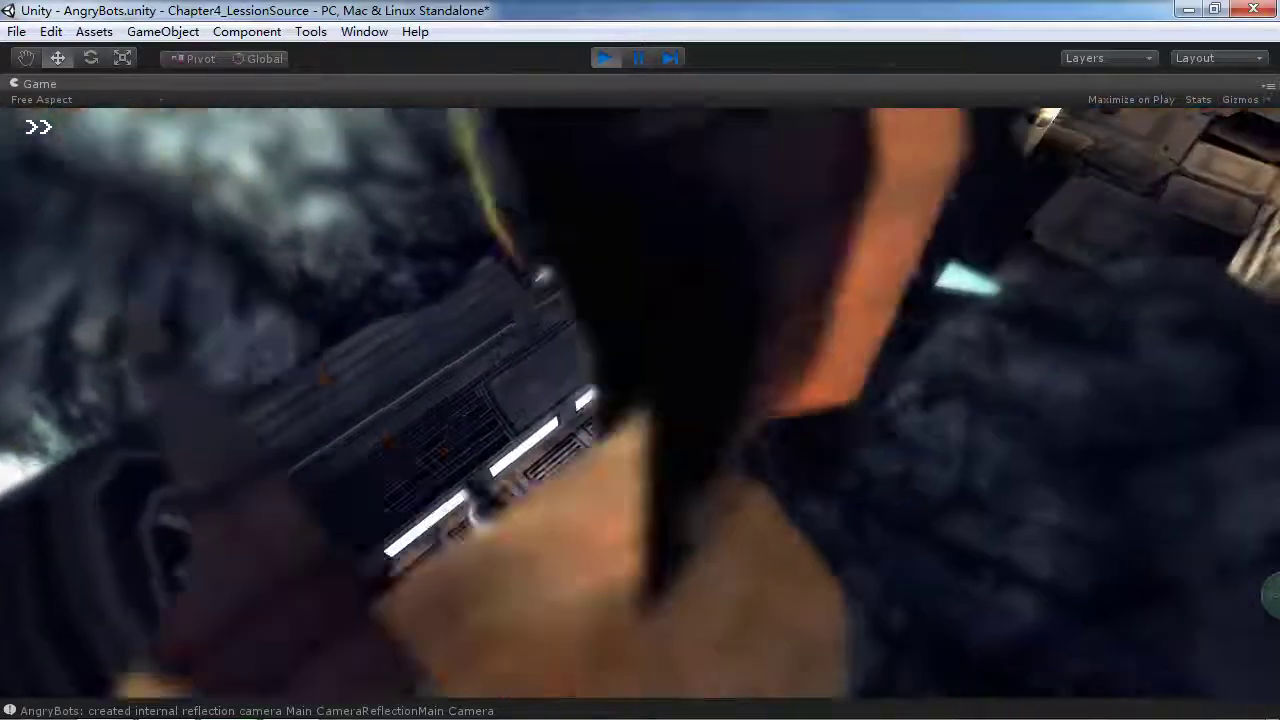
key(a)
key(s)
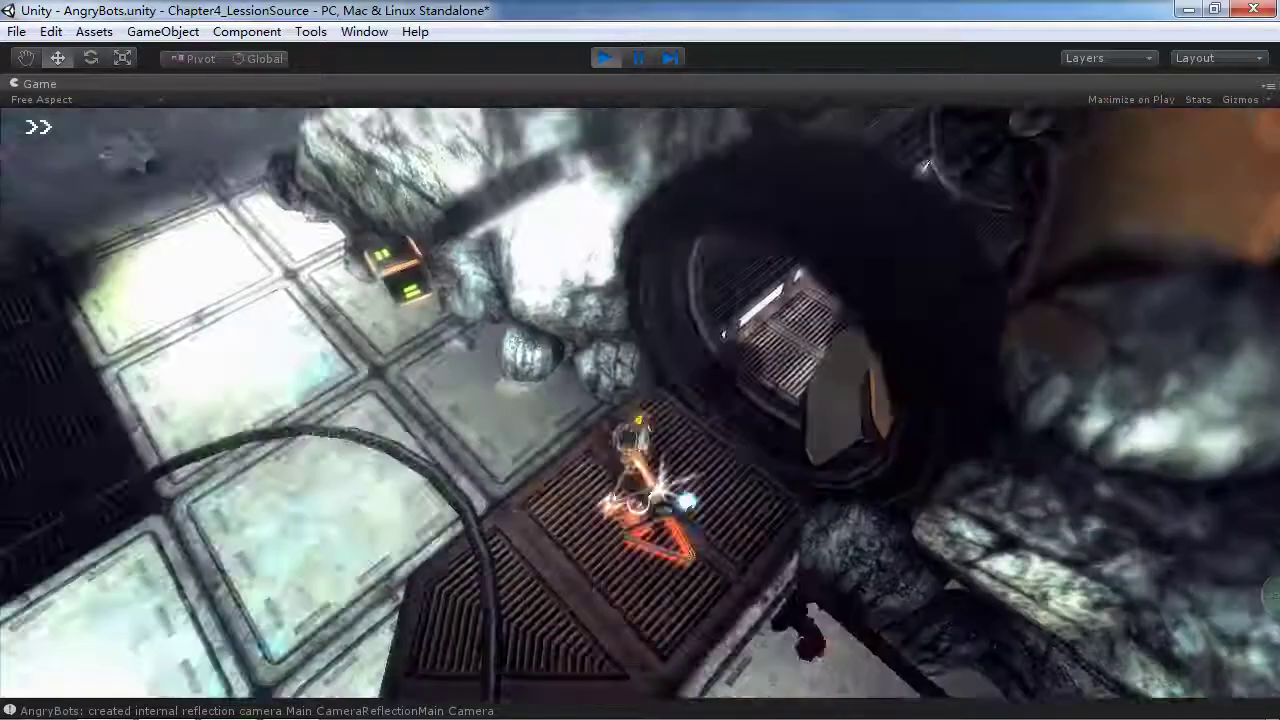
key(a)
key(a)
mouse_move(266, 146)
mouse_down()
mouse_move(331, 258)
mouse_move(382, 303)
mouse_move(402, 537)
mouse_move(445, 395)
mouse_move(500, 422)
mouse_up()
key(s)
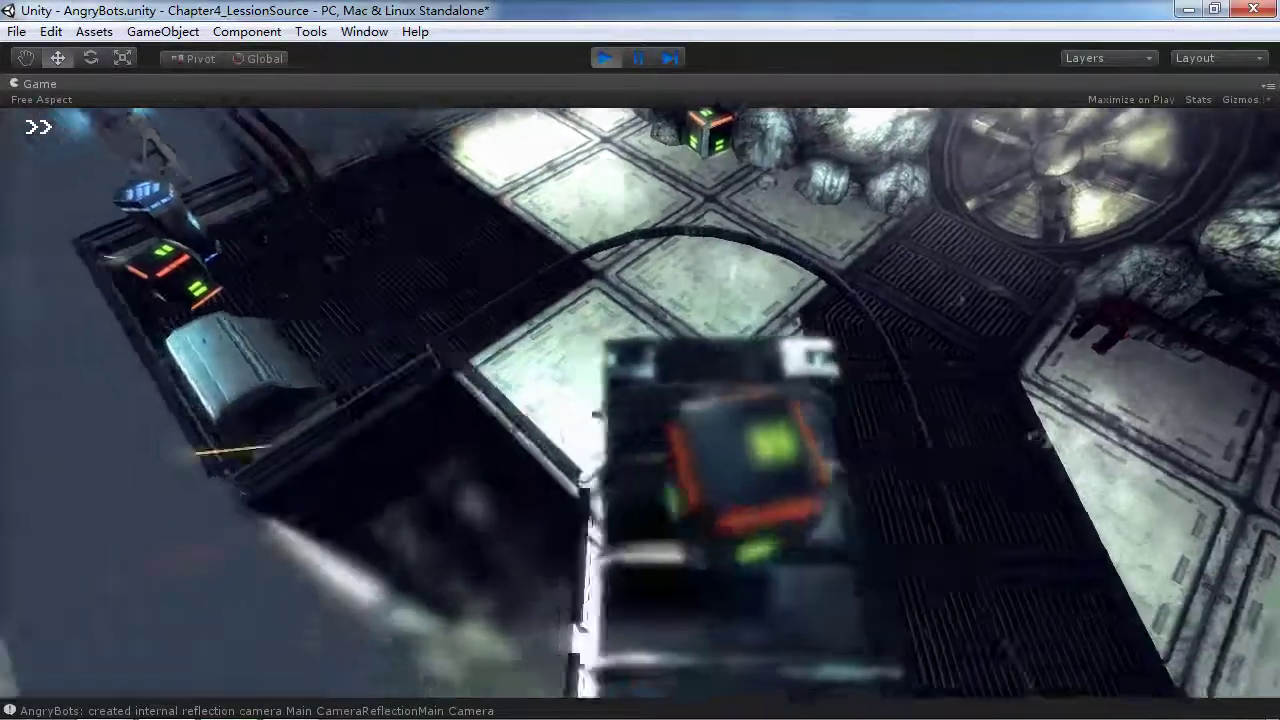
click(603, 58)
key(ctrl+p)
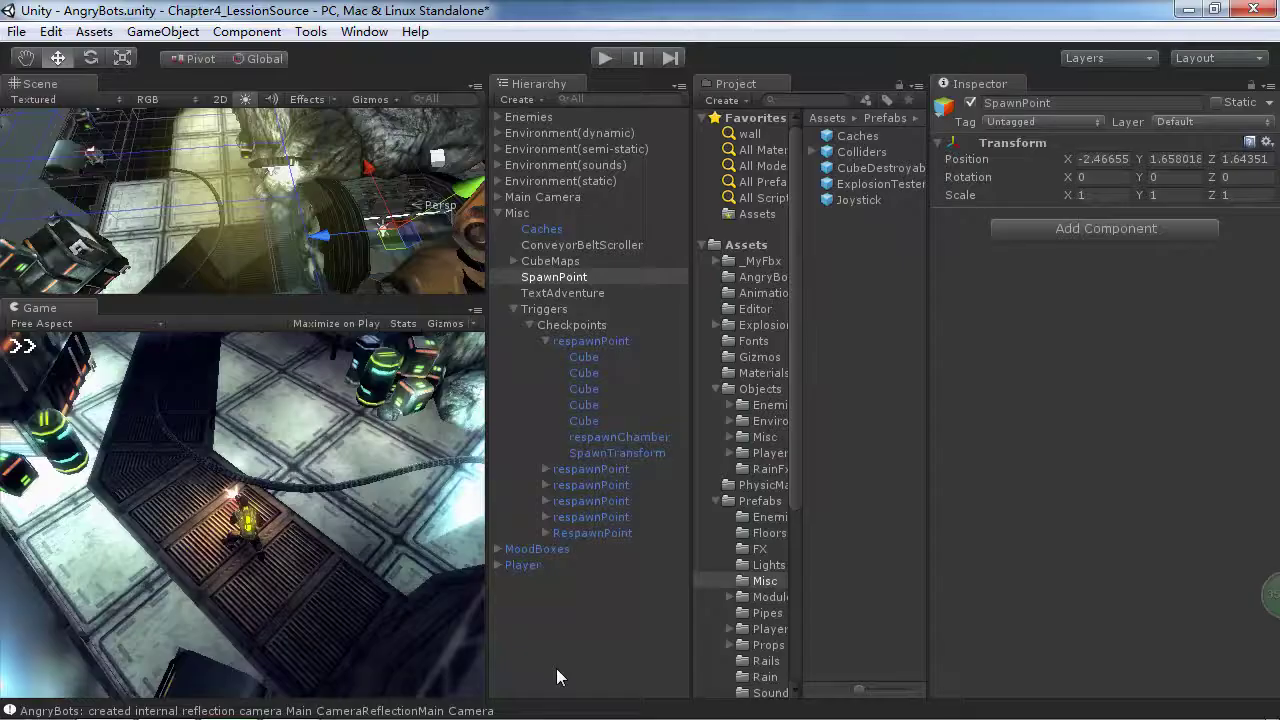
Check the SpawnAtCheckPoint notes in Mindjet and return to Unity
mouse_move(229, 700)
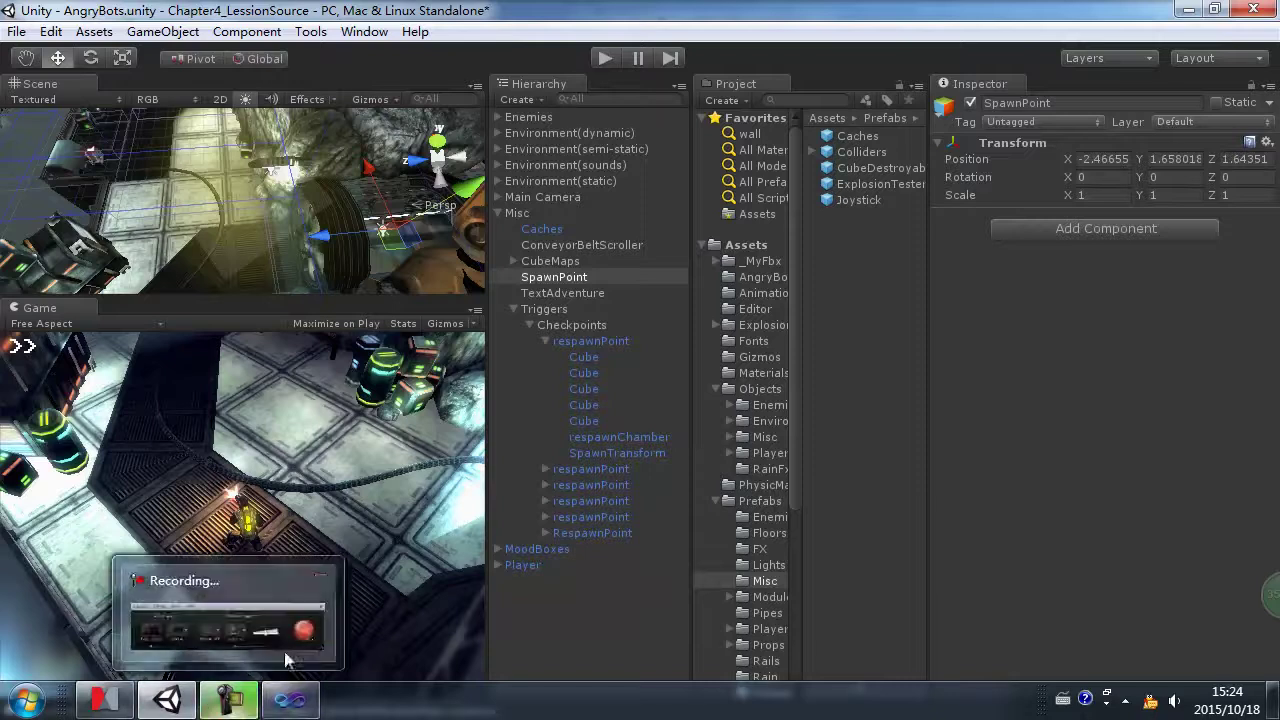
click(104, 700)
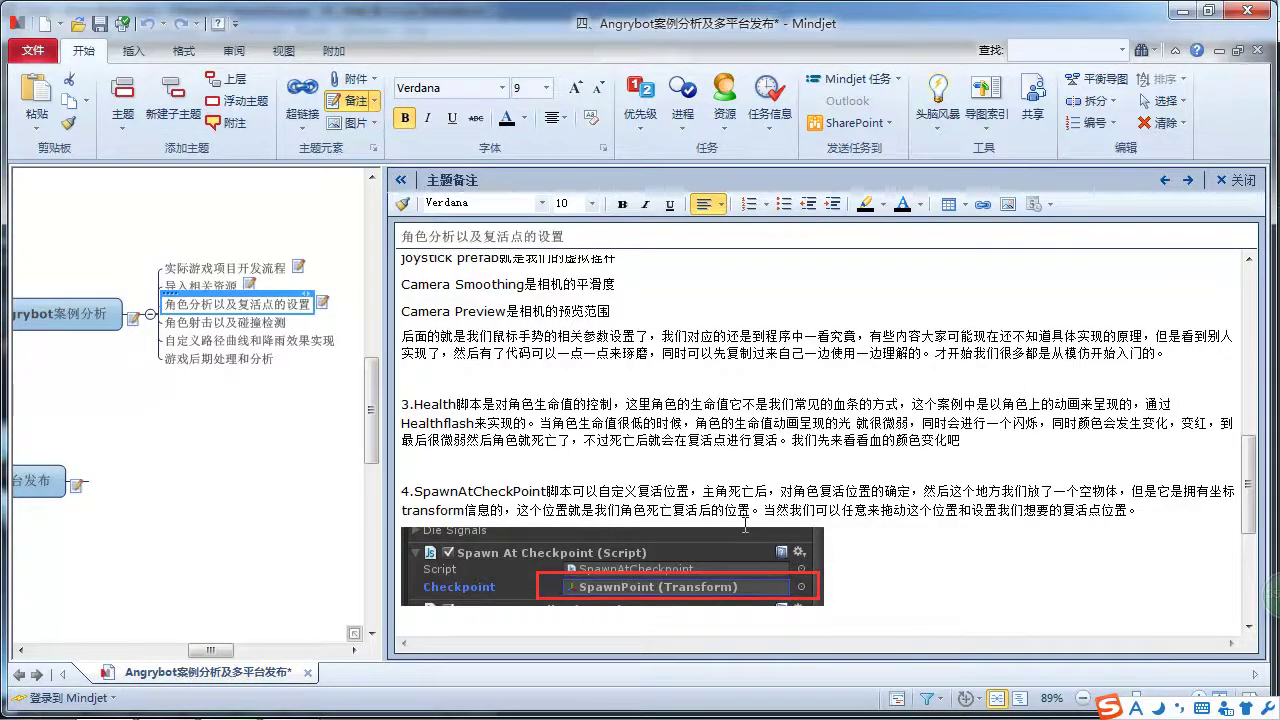
key(alt+Tab)
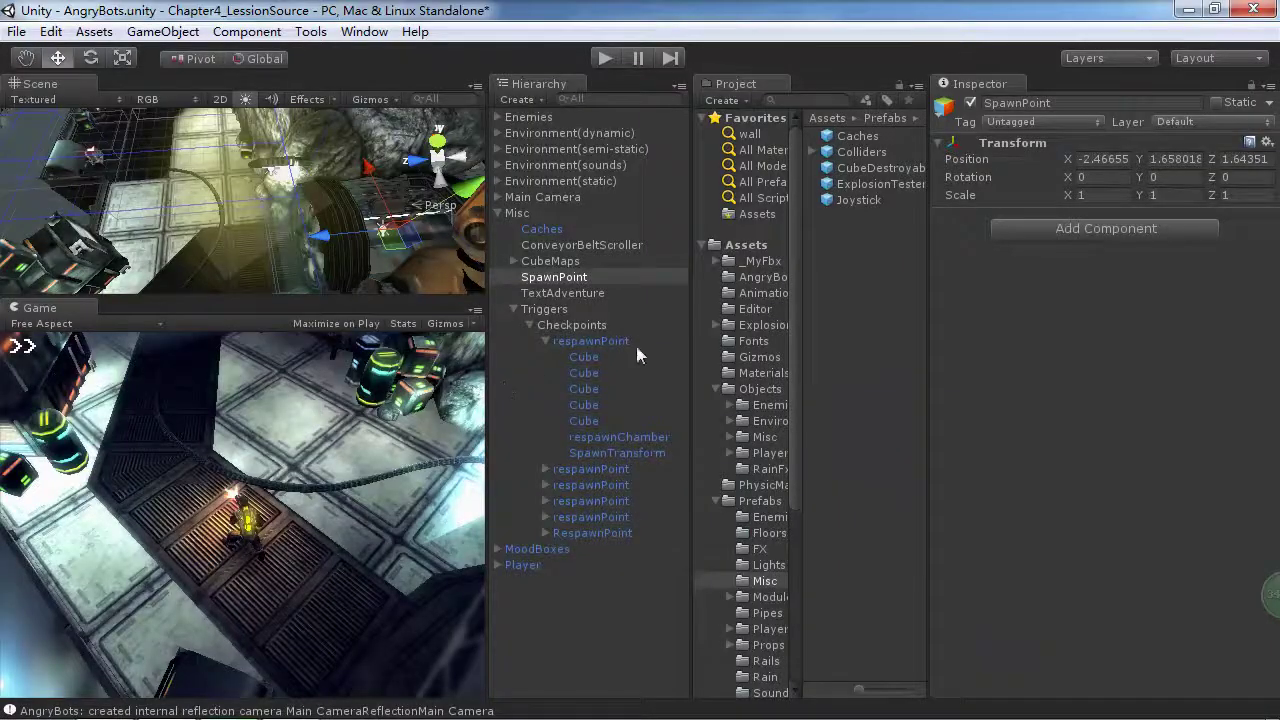
Frame the first respawnPoint's SpawnTransform in an enlarged Scene view and examine its respawn chamber and surroundings
double_click(612, 452)
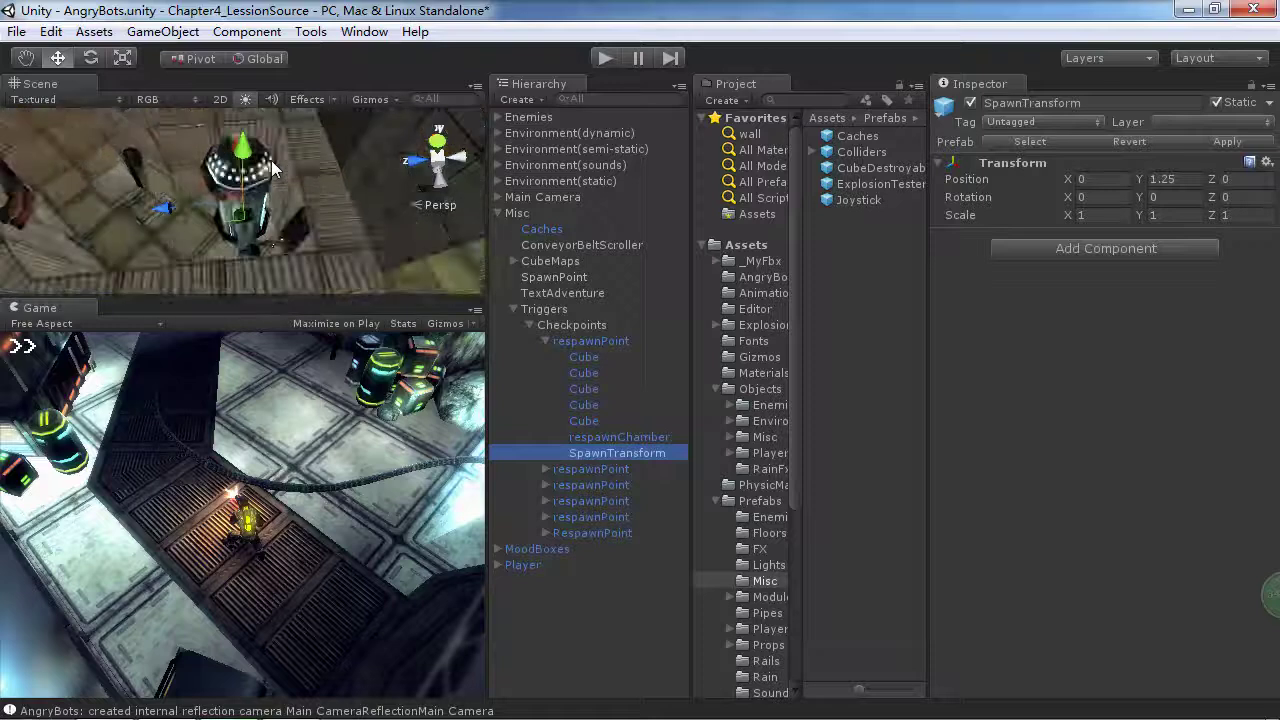
alt+drag(119, 203, 420, 110)
drag(239, 308, 235, 486)
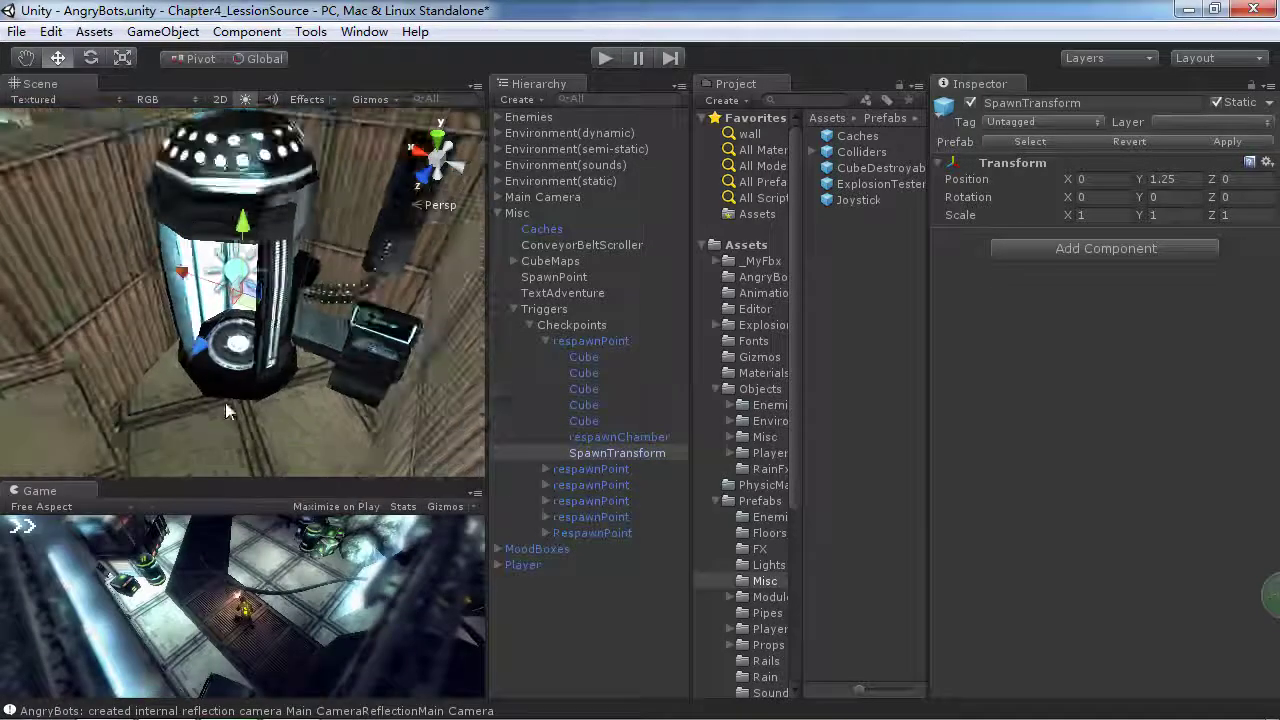
scroll(227, 402, down, 3)
scroll(76, 327, down, 3)
middle_drag(76, 327, 298, 342)
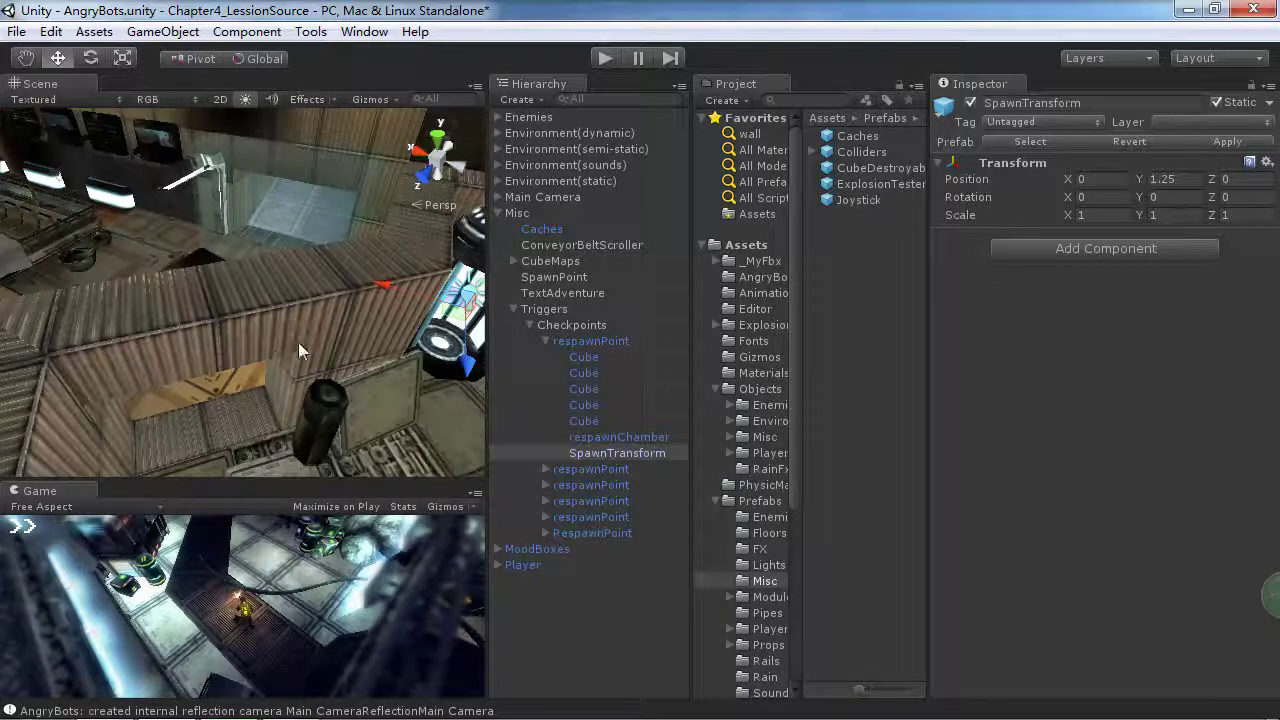
Examine the first two respawnPoint checkpoints, expand their children, and frame the second one's respawnChamber in the Scene view
click(546, 342)
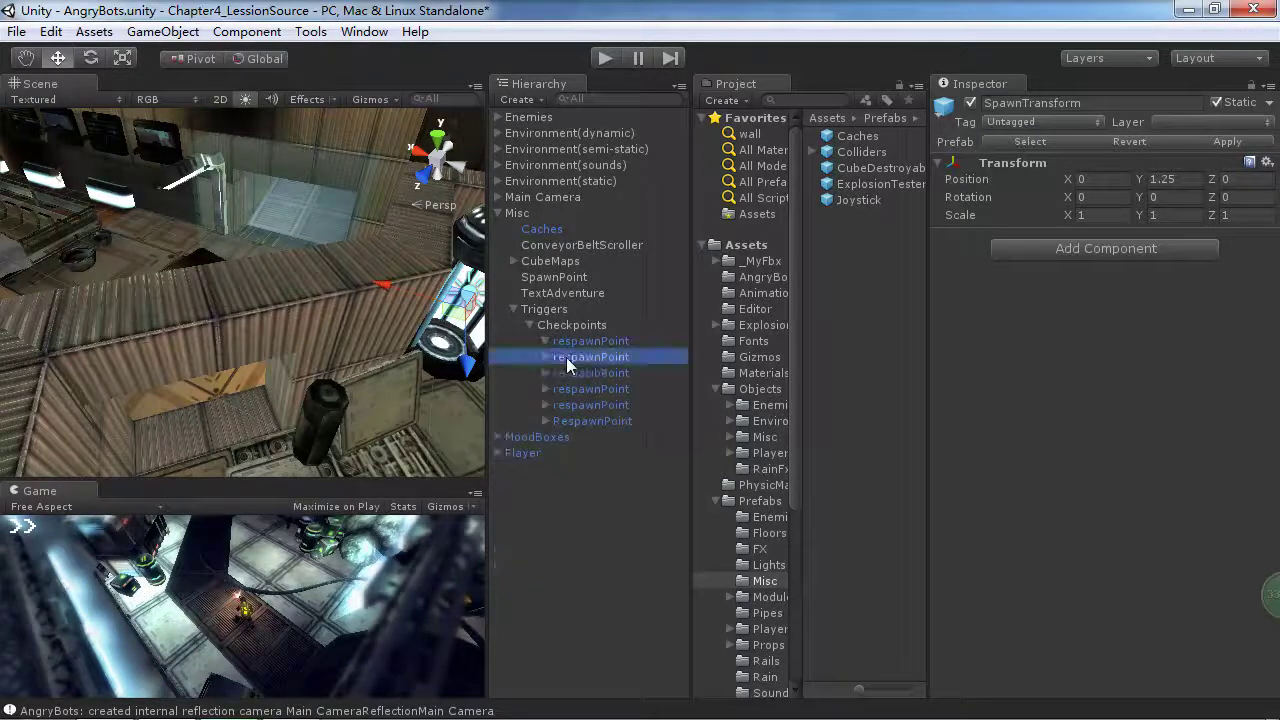
double_click(566, 357)
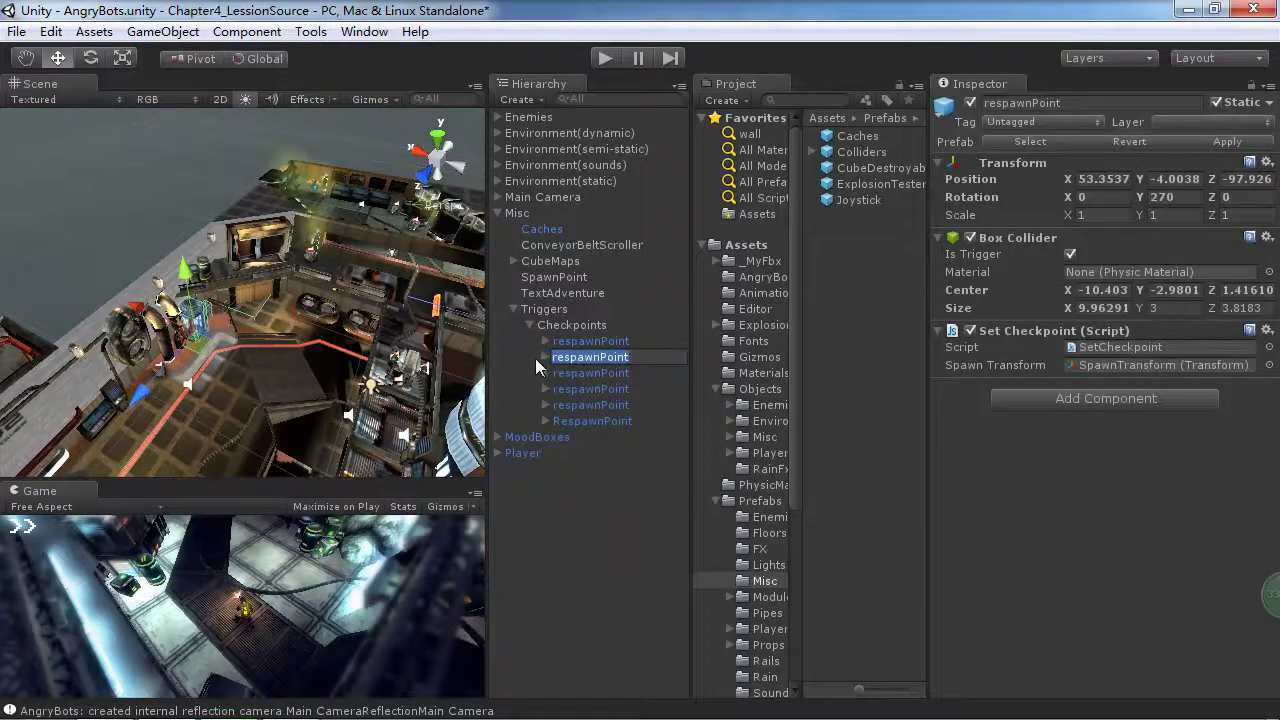
click(583, 346)
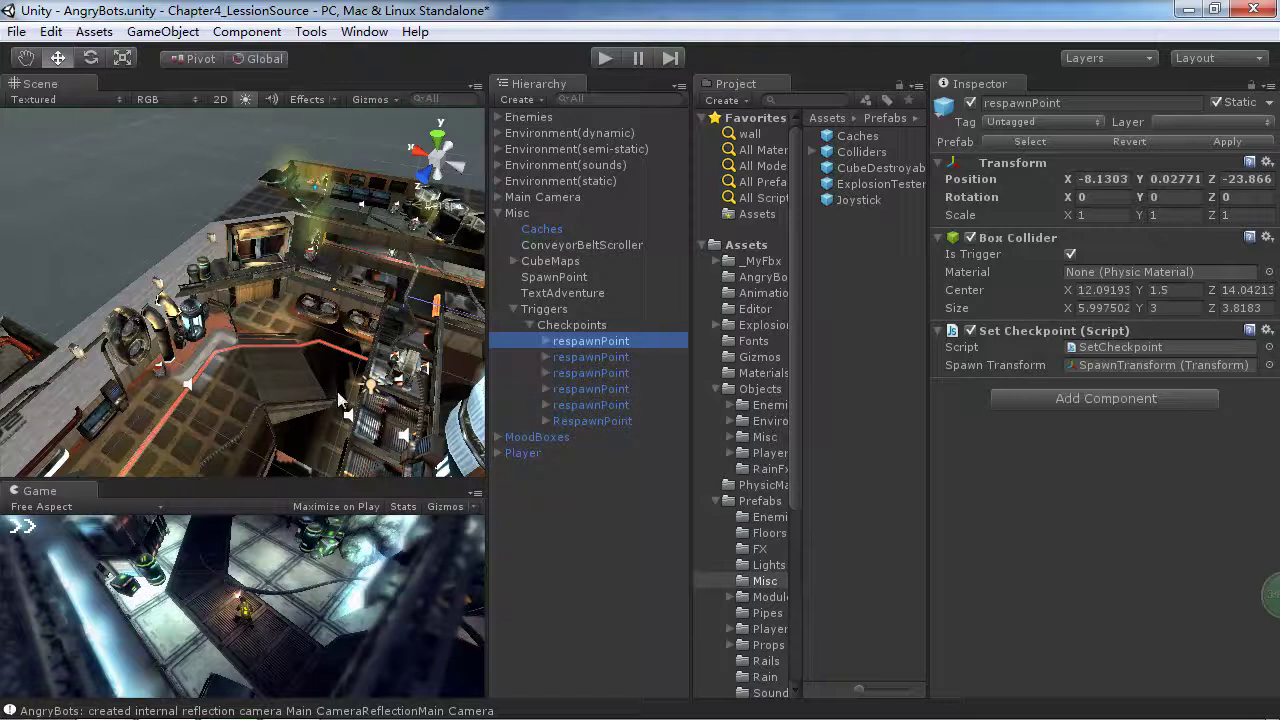
click(546, 341)
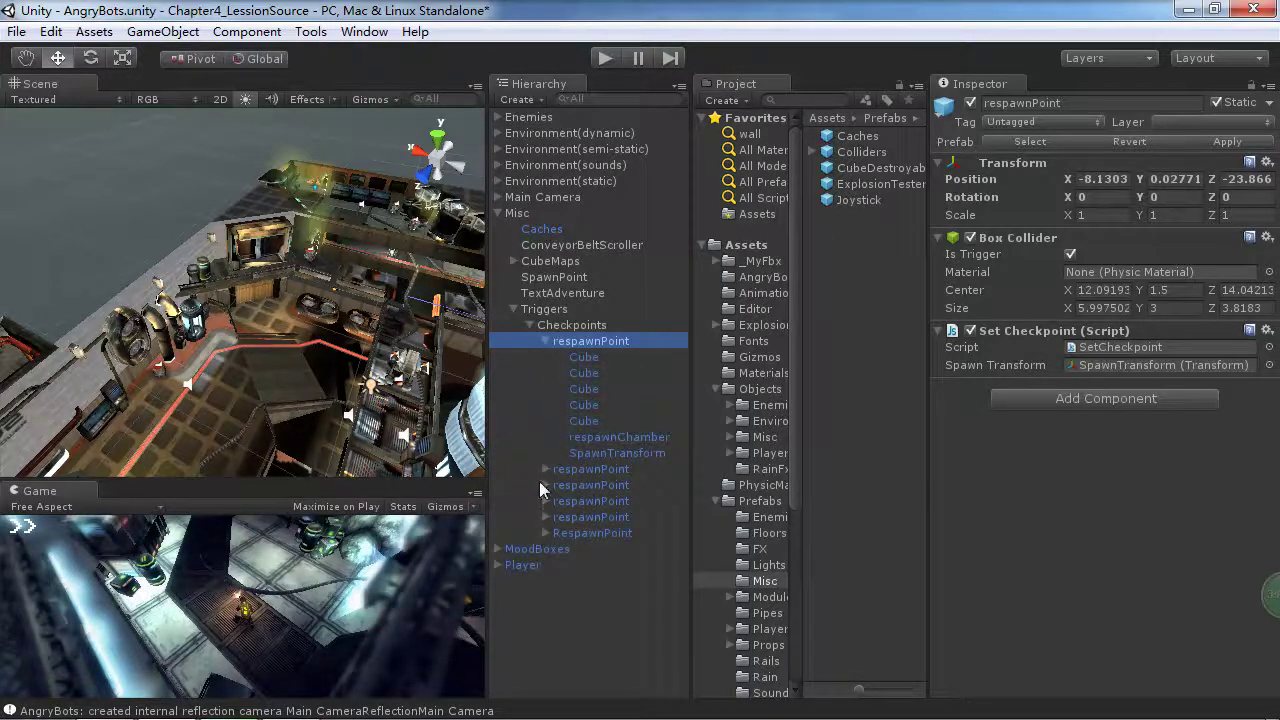
click(544, 469)
double_click(597, 565)
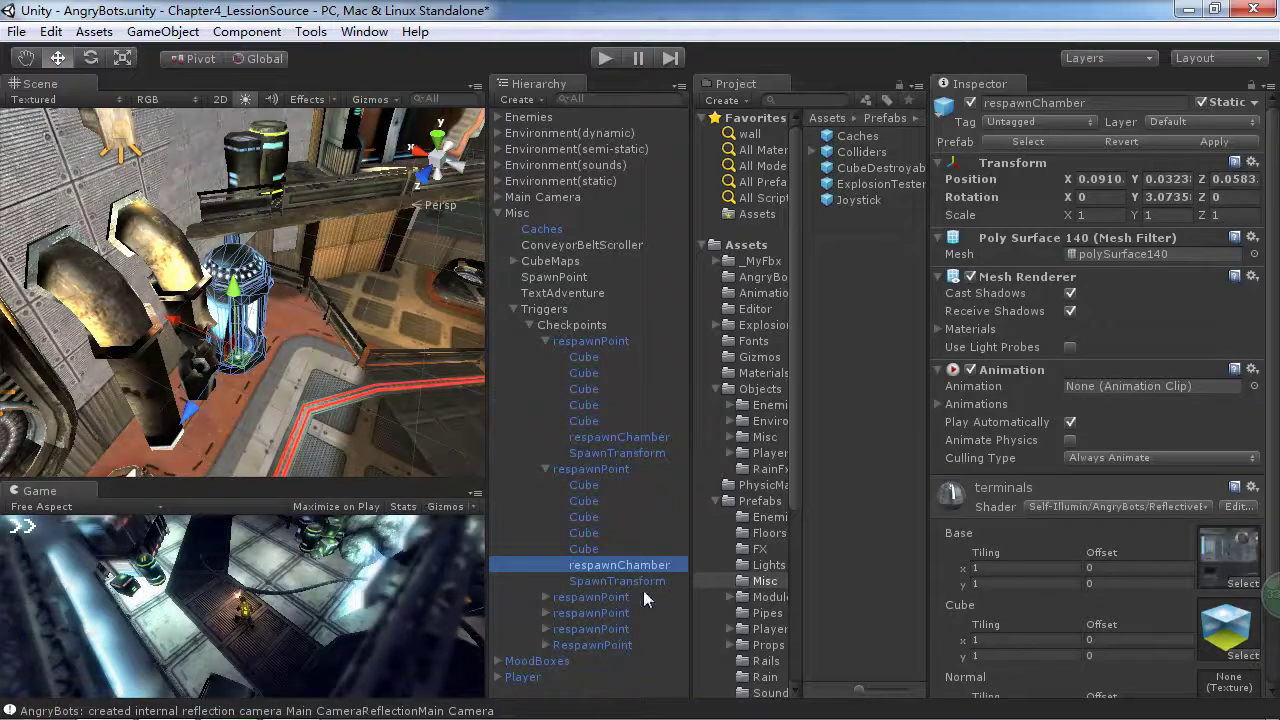
Frame the second respawnPoint in the Scene view, and in the Mindjet notes delete the stray 偶 from the FootStepHandler paragraph
double_click(610, 469)
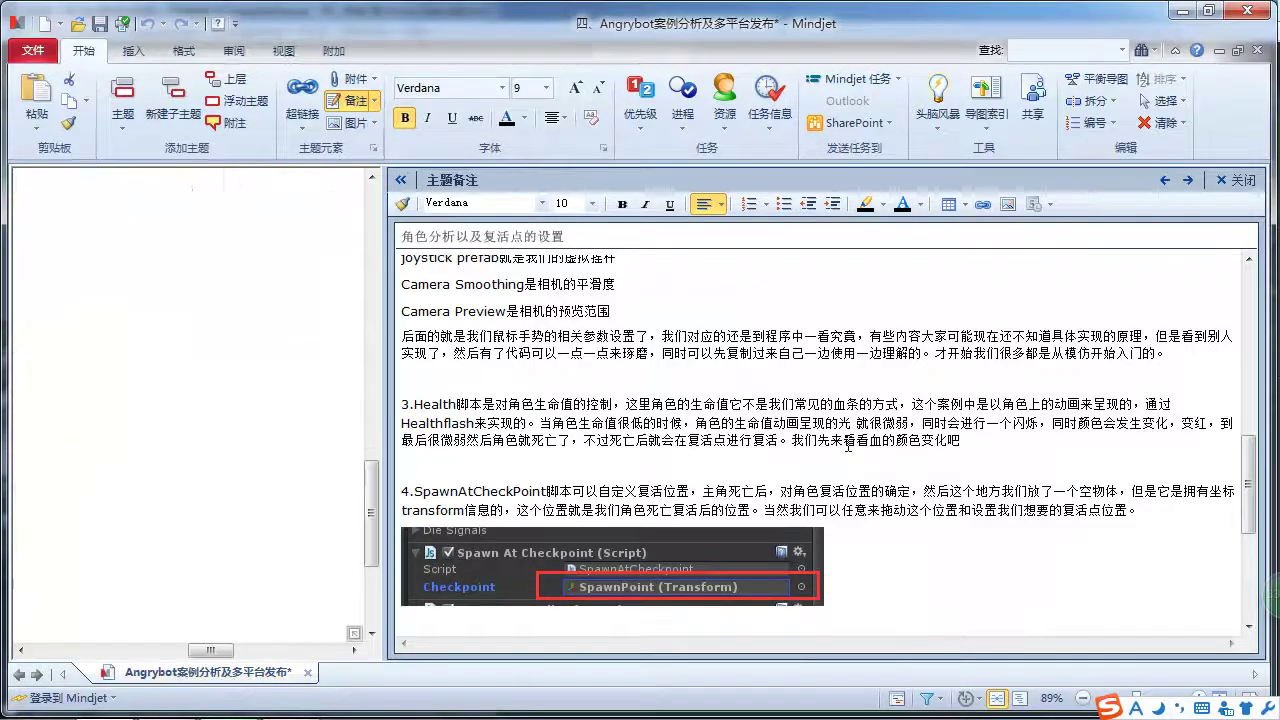
scroll(998, 523, down, 1)
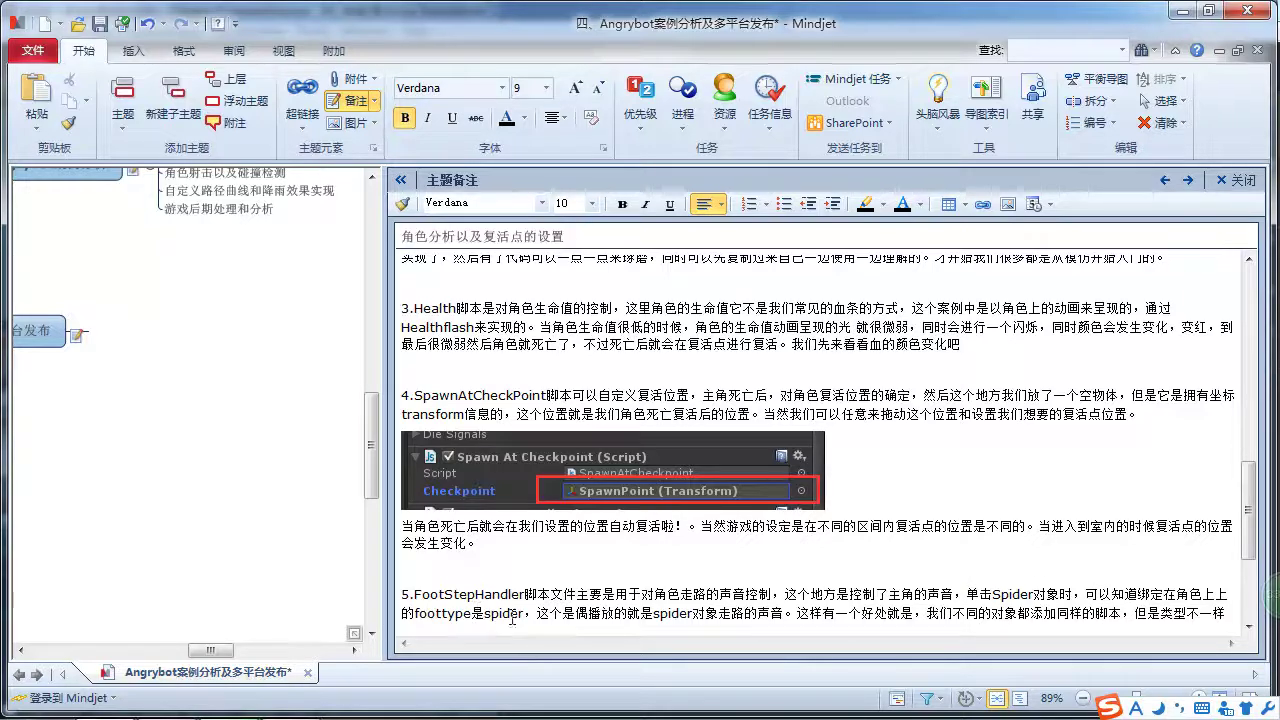
drag(591, 615, 578, 617)
key(Delete)
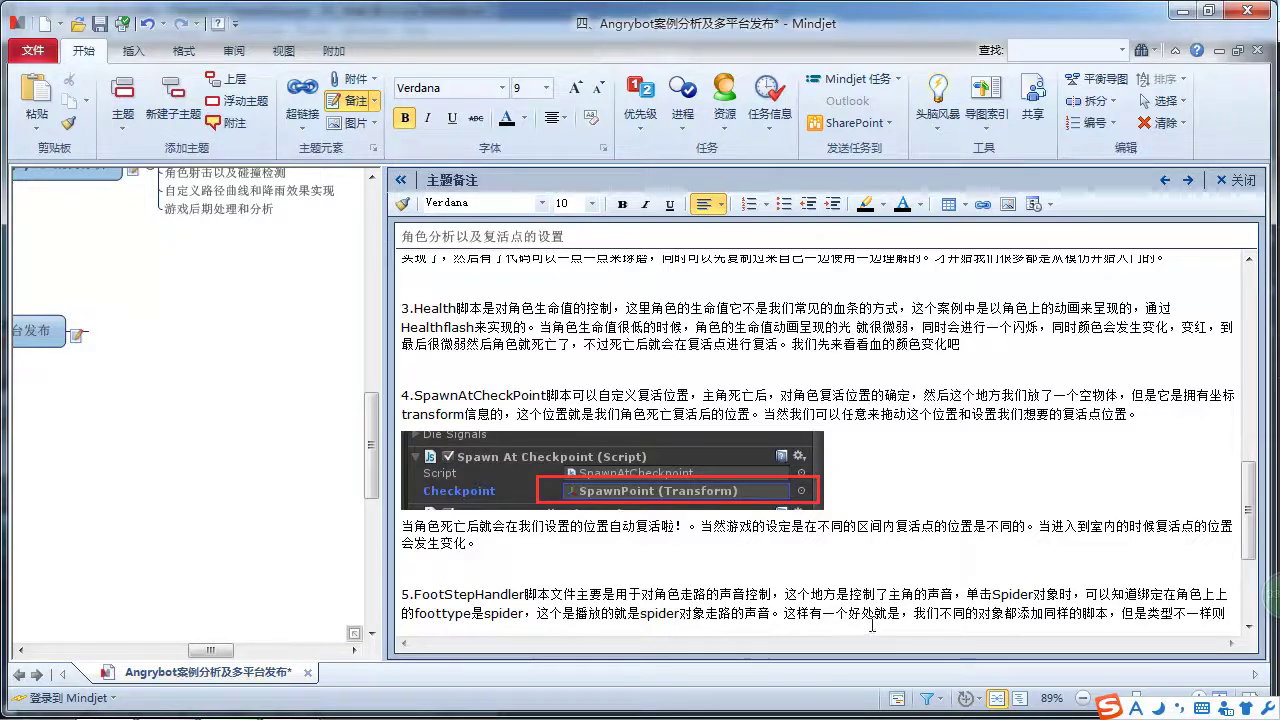
scroll(872, 610, down, 2)
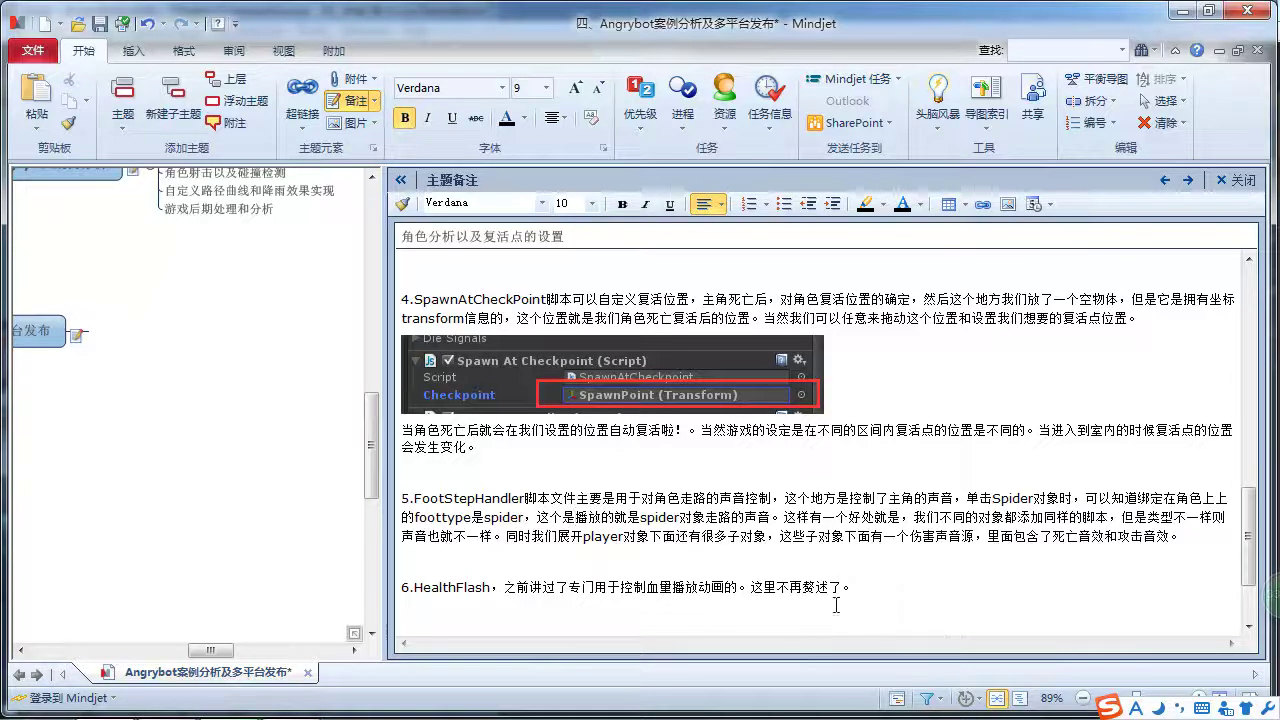
Return to Unity, collapse Triggers and Misc, and expand the Footstep Handler script on the Player to examine its settings
key(alt+Tab)
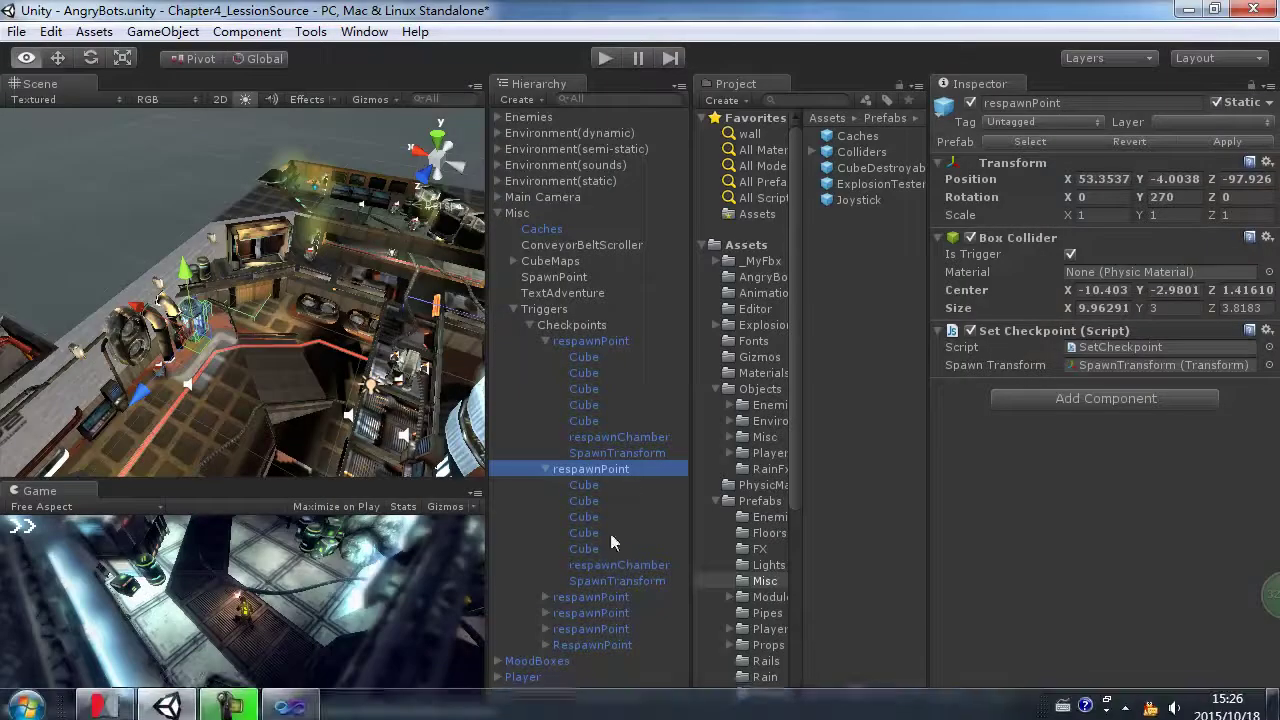
click(515, 310)
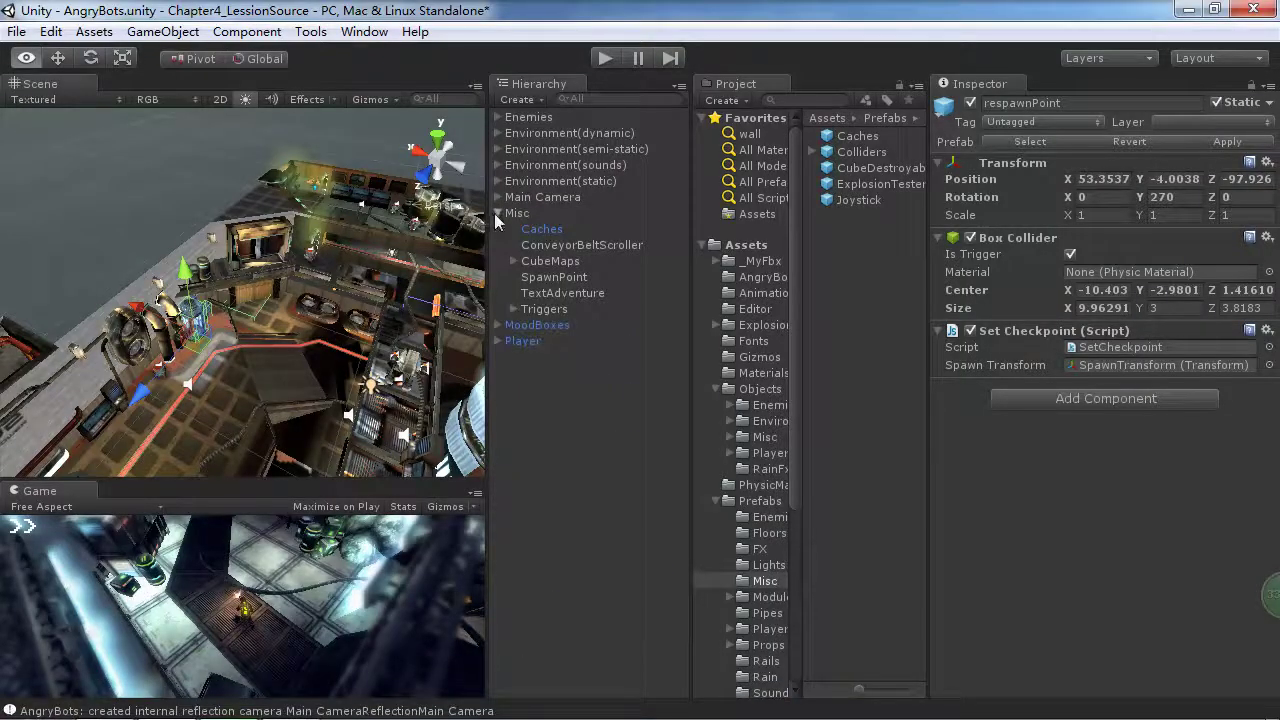
click(497, 213)
click(522, 245)
scroll(1071, 535, down, 8)
scroll(1071, 535, down, 2)
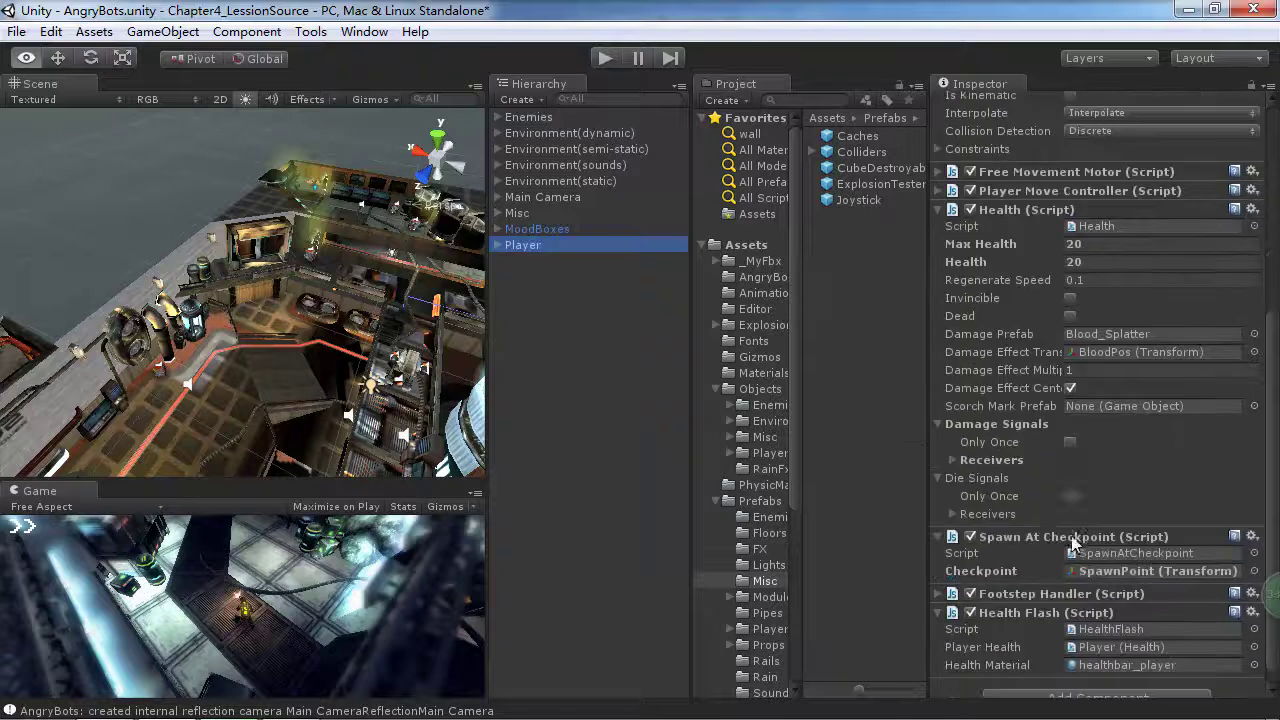
click(941, 595)
scroll(1080, 625, down, 2)
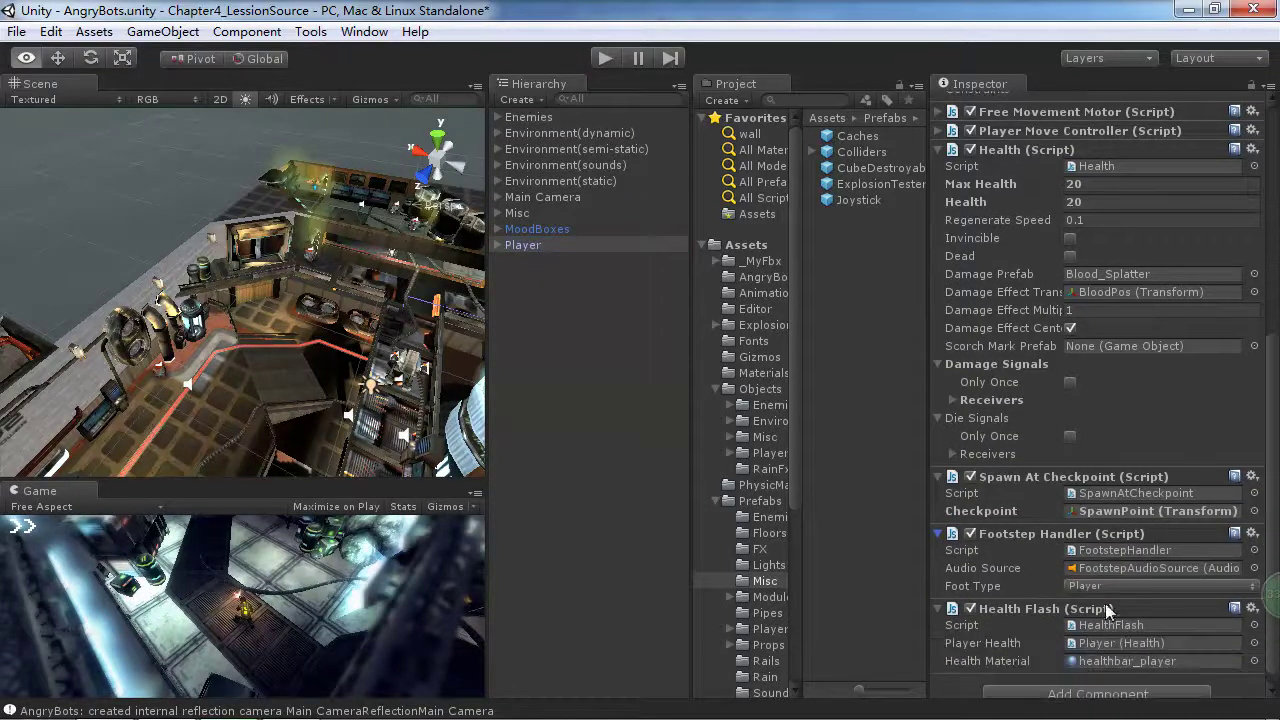
Locate the Footstep Handler's audio source in the hierarchy and examine the FootstepAudioSource's Audio Source settings
click(1149, 567)
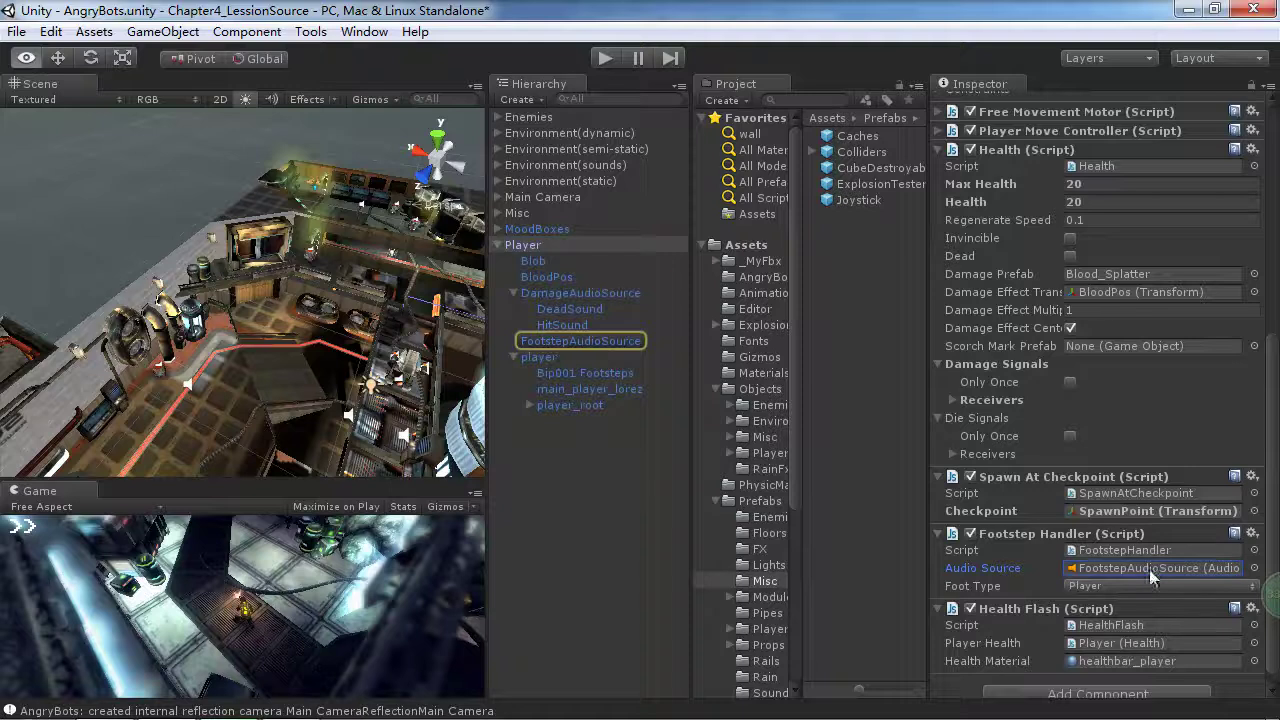
click(571, 343)
scroll(1163, 373, up, 5)
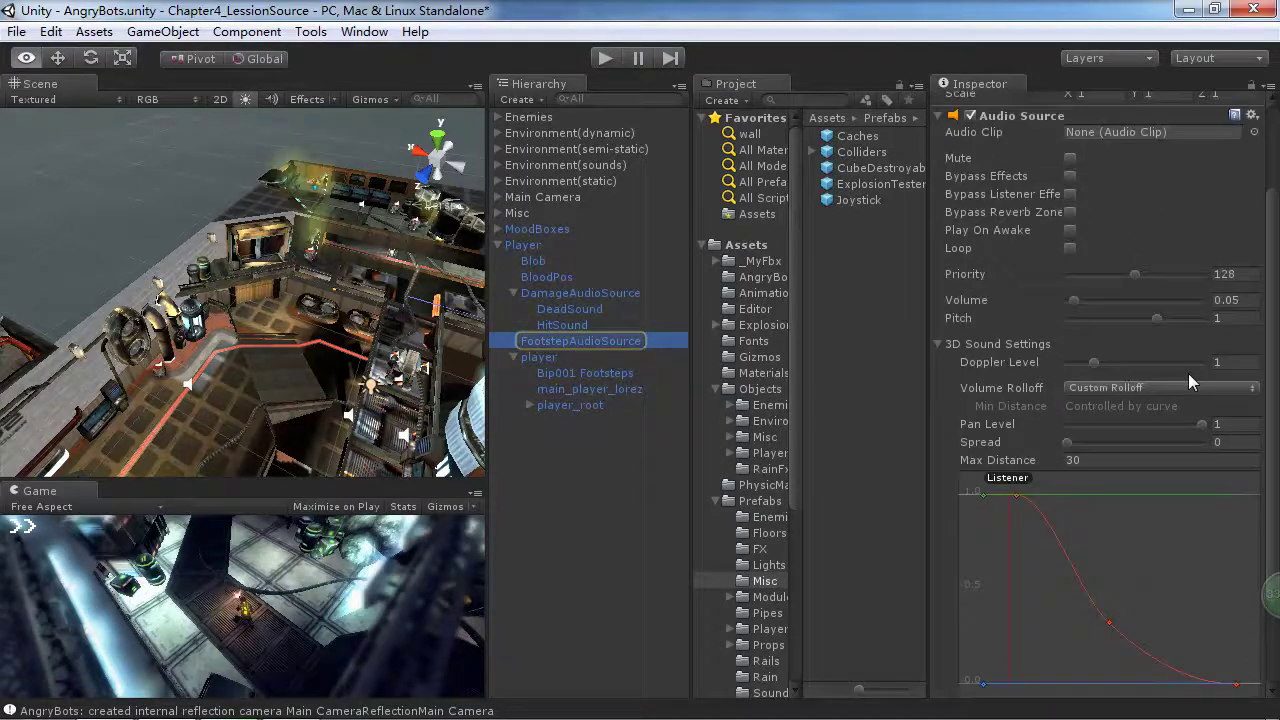
click(1119, 256)
scroll(1100, 480, down, 5)
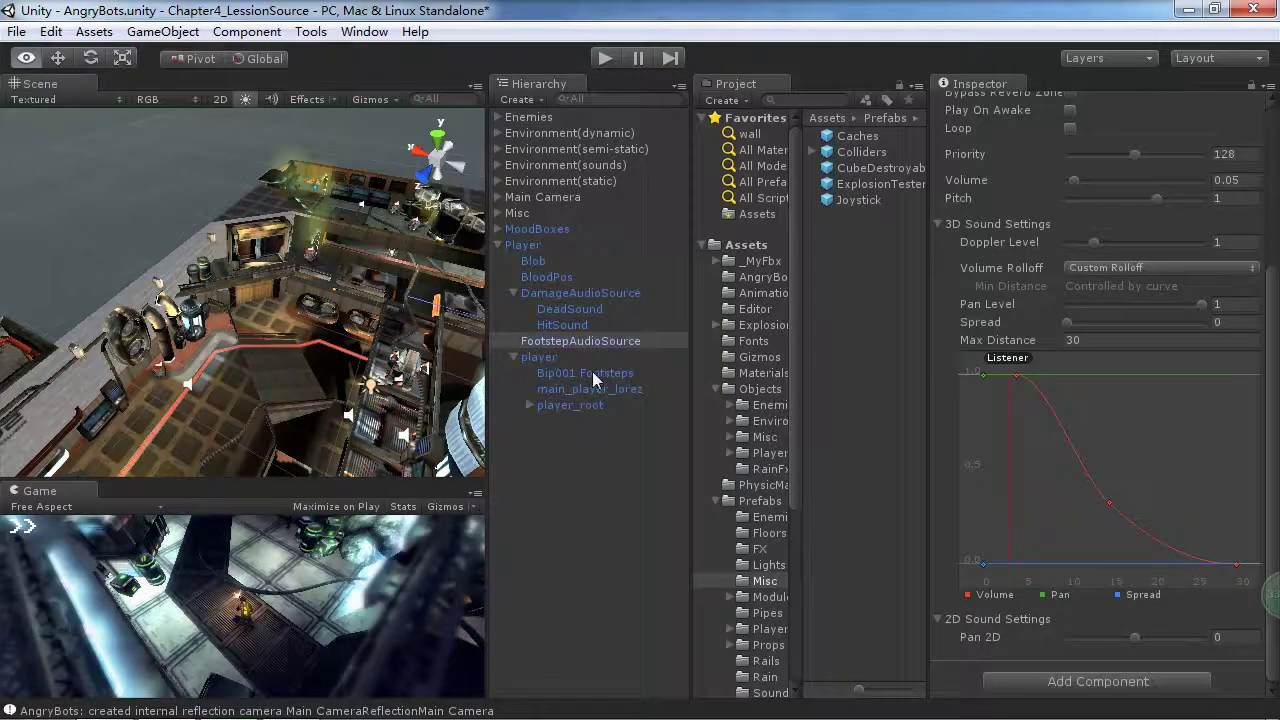
Examine DamageAudioSource and its DeadSound child, locating the clip and audio source assigned to the Play Sound script
click(595, 294)
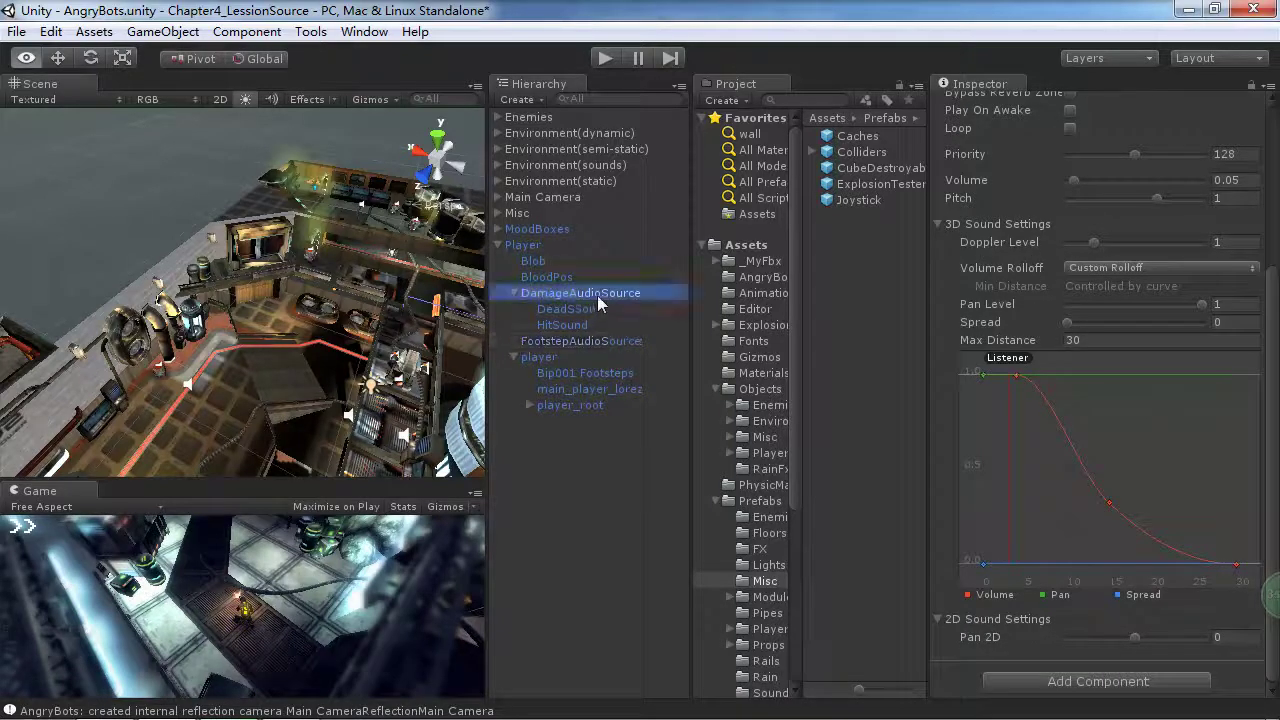
scroll(1131, 243, up, 10)
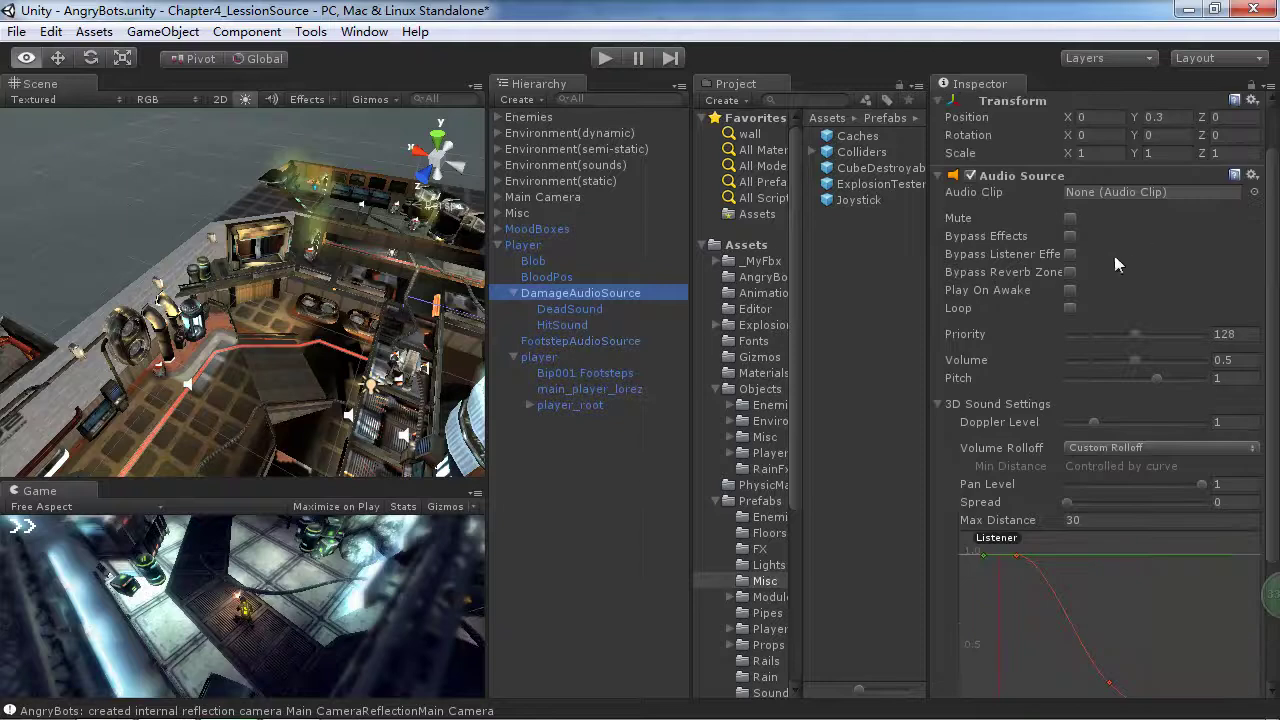
click(940, 178)
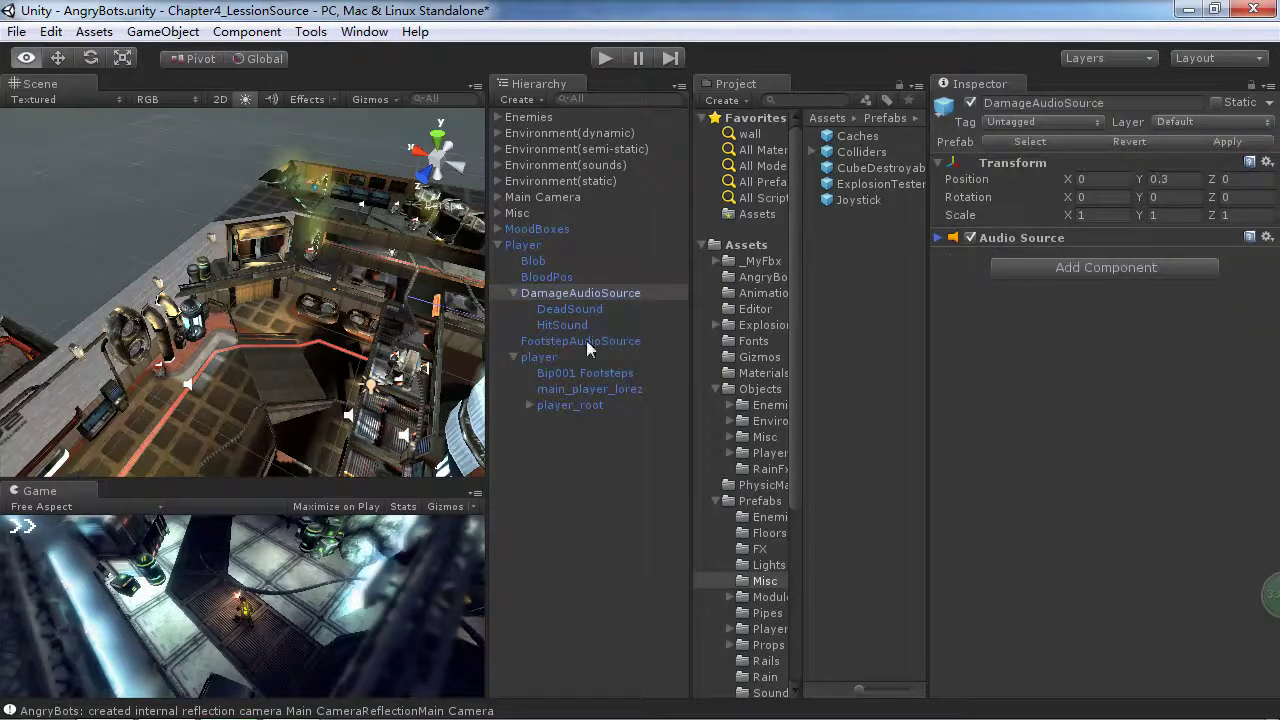
click(585, 309)
click(1106, 289)
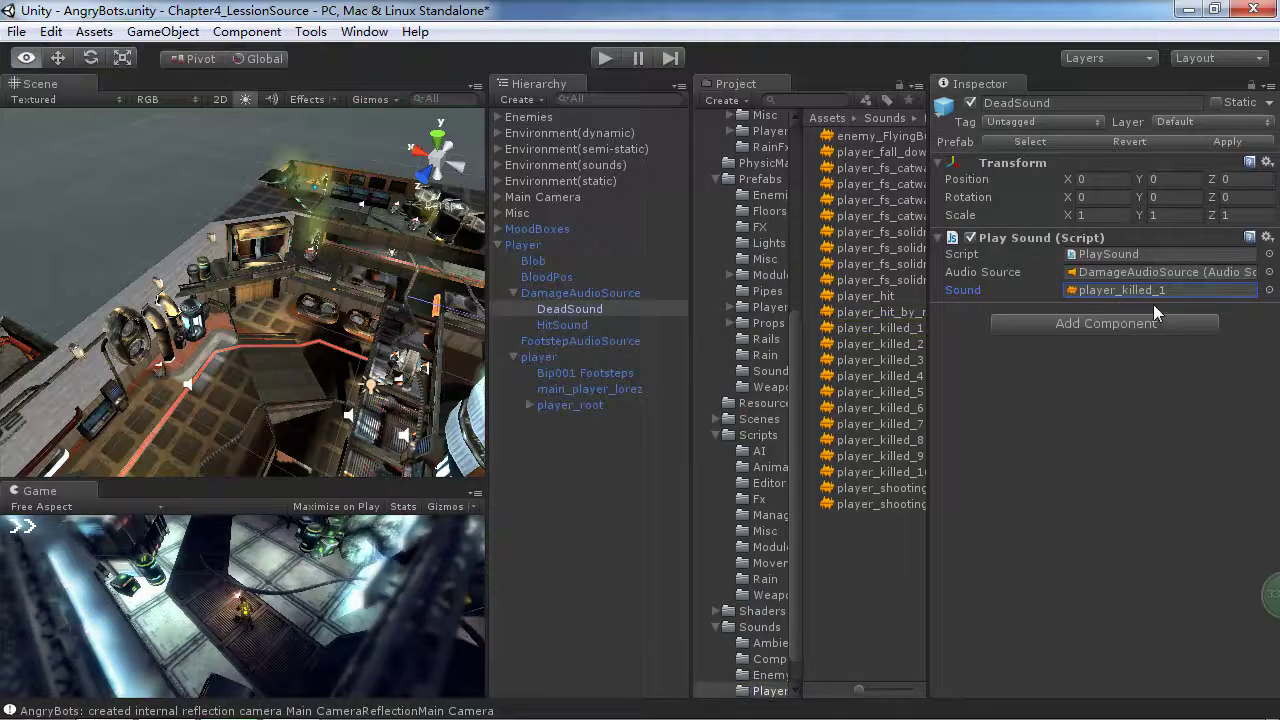
click(1125, 272)
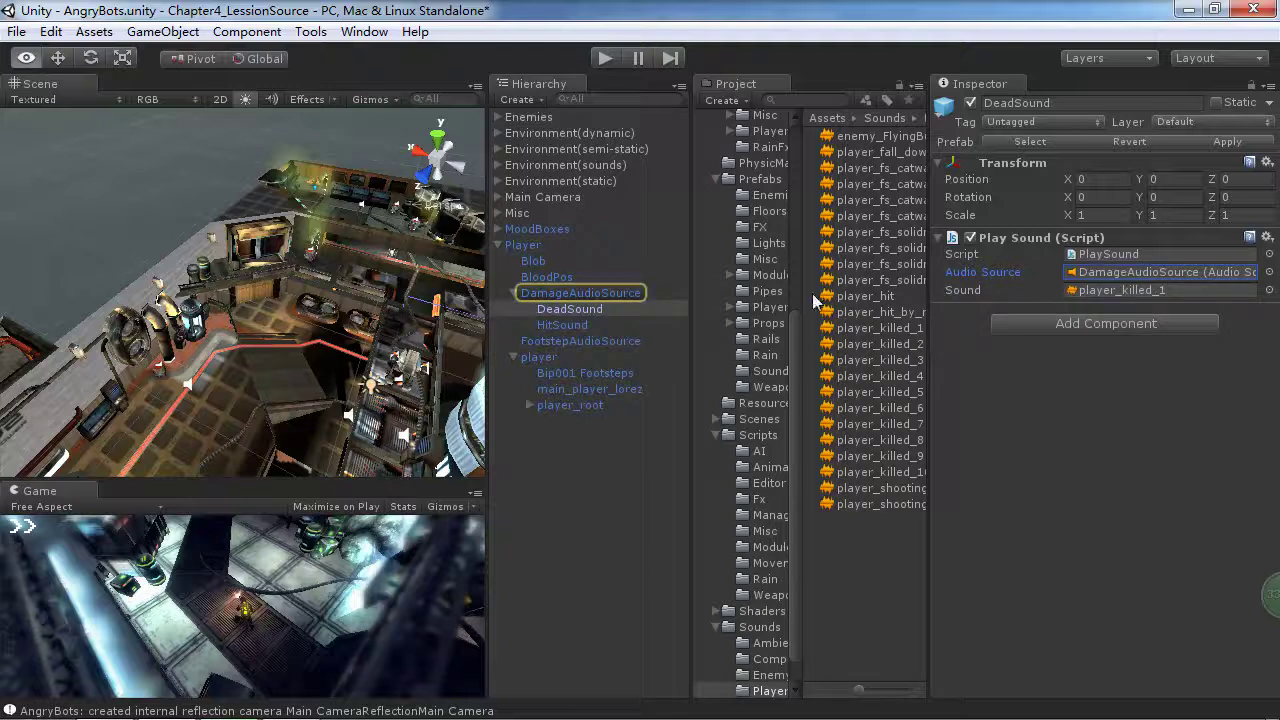
Preview the enemy_FlyingBuzzer_Hover, player_fs_catwalk_3, player_killed_8 and player_killed_10 sound clips
click(876, 137)
click(1262, 474)
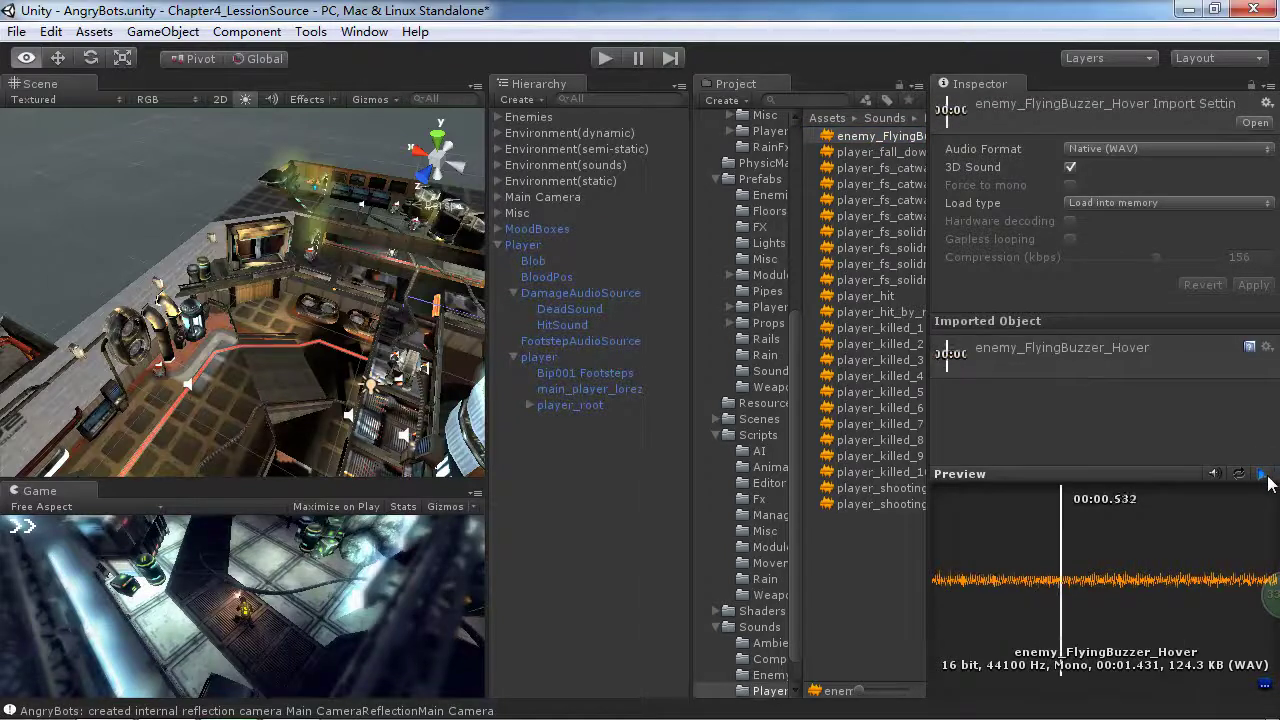
click(1262, 474)
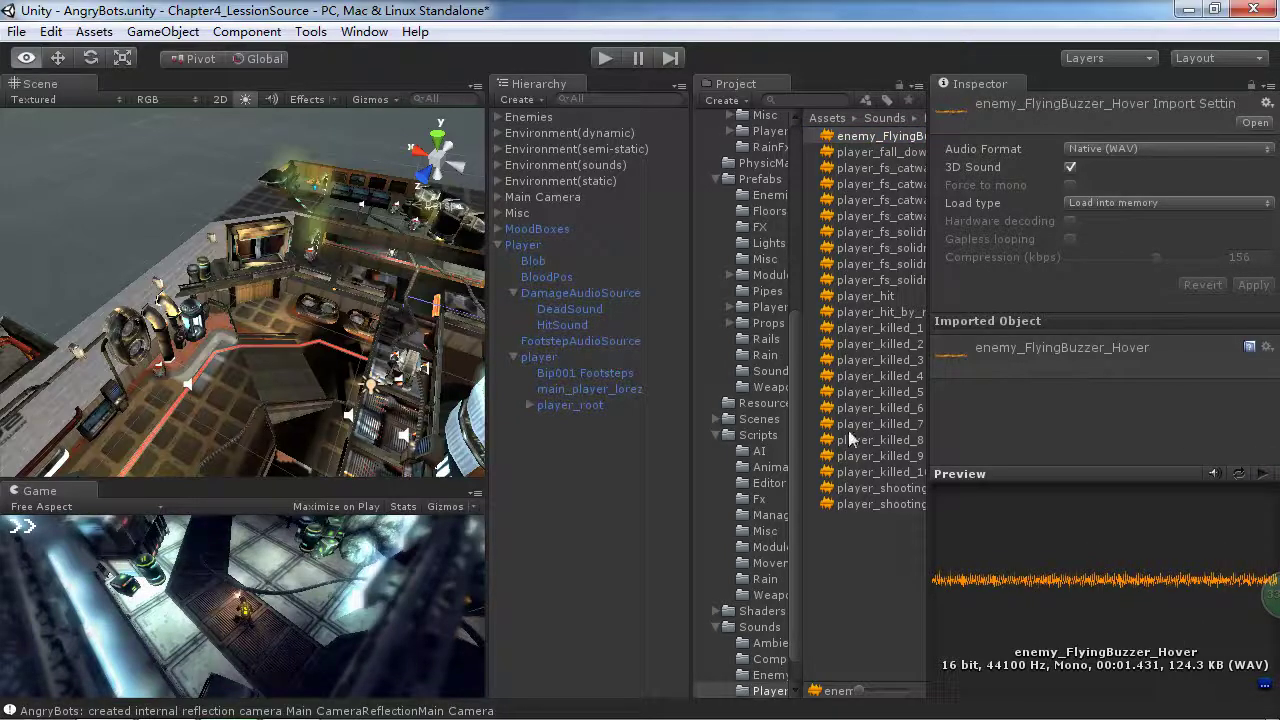
click(876, 200)
click(1262, 474)
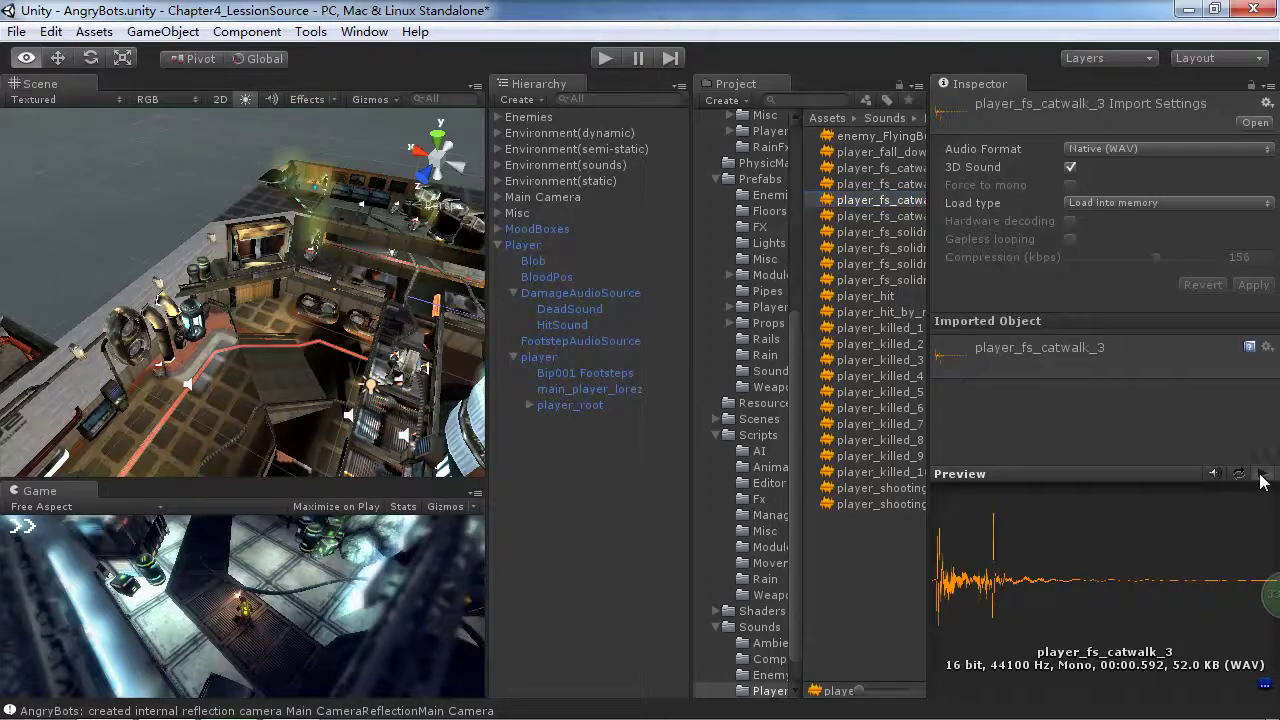
click(876, 440)
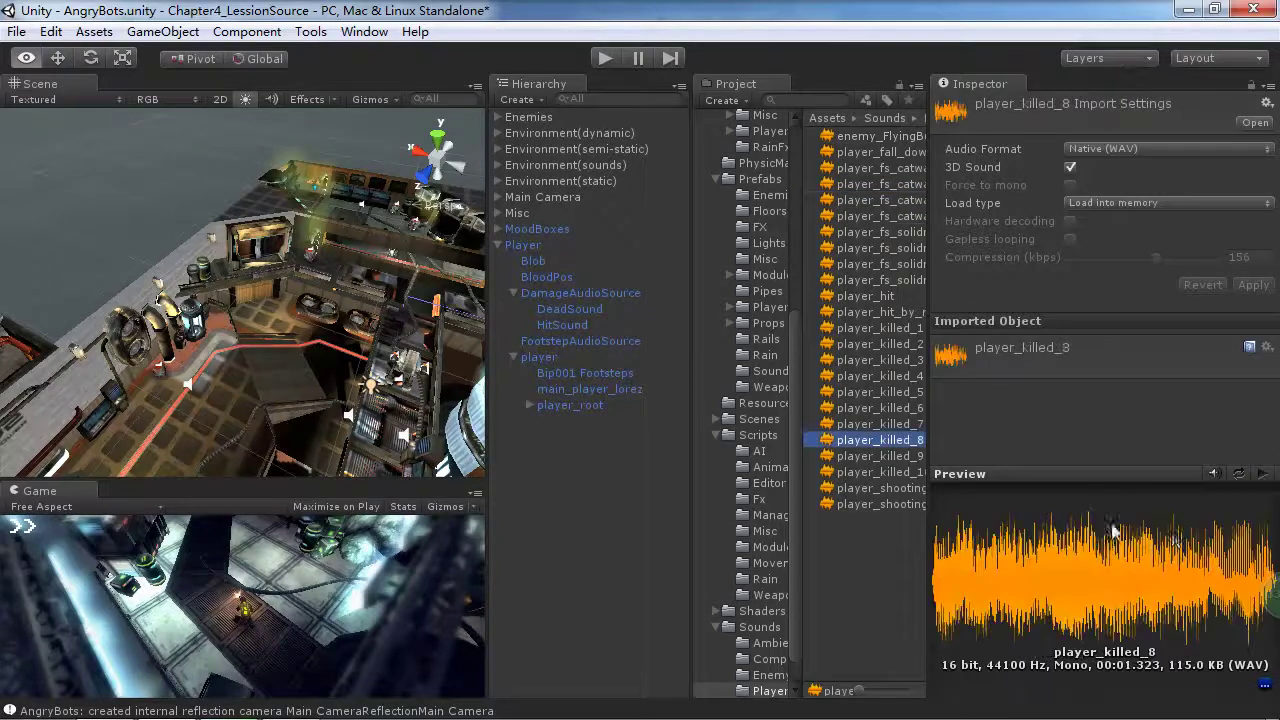
click(1263, 478)
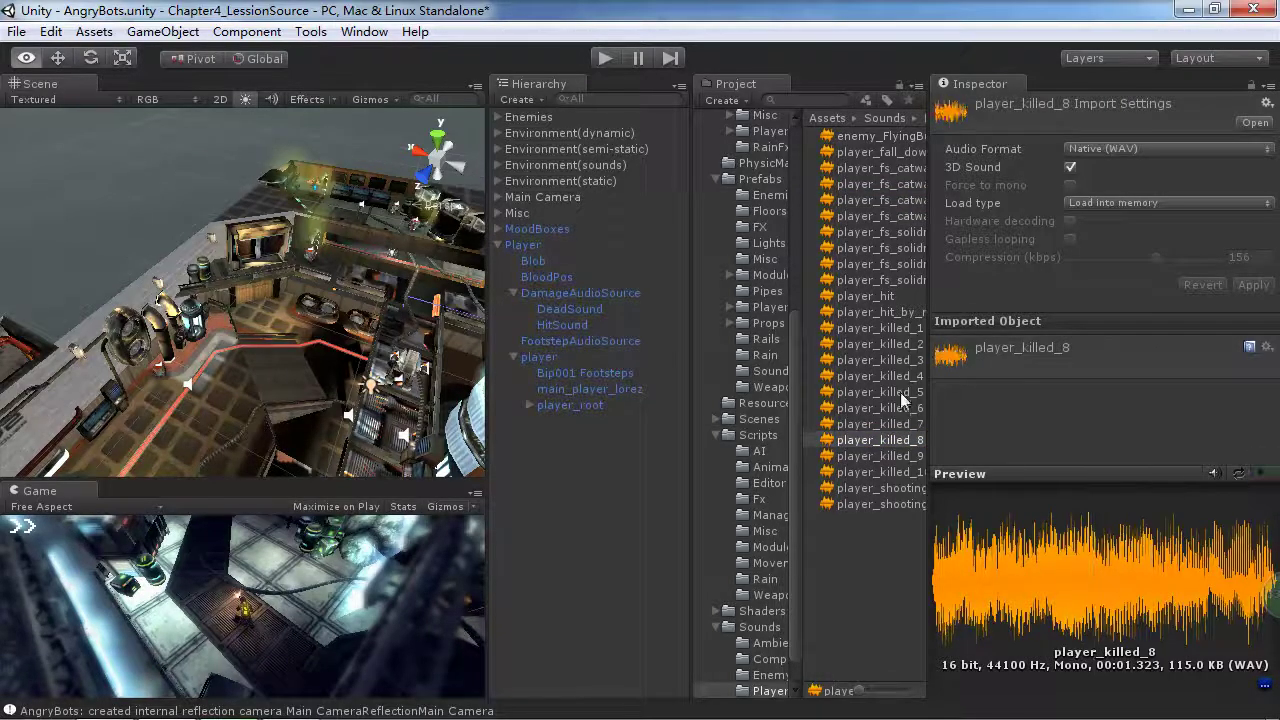
click(878, 472)
click(1262, 476)
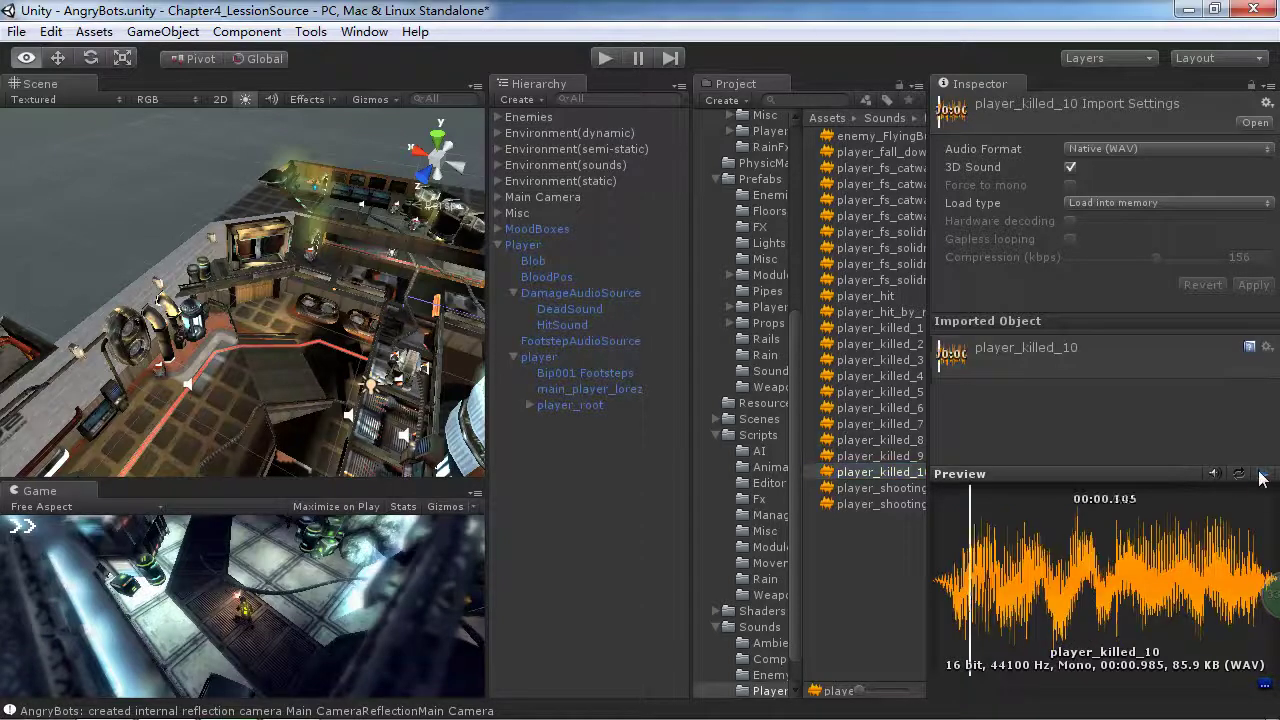
Collapse DamageAudioSource and the inner player object, and widen the Project view and its folder tree
click(513, 294)
click(513, 326)
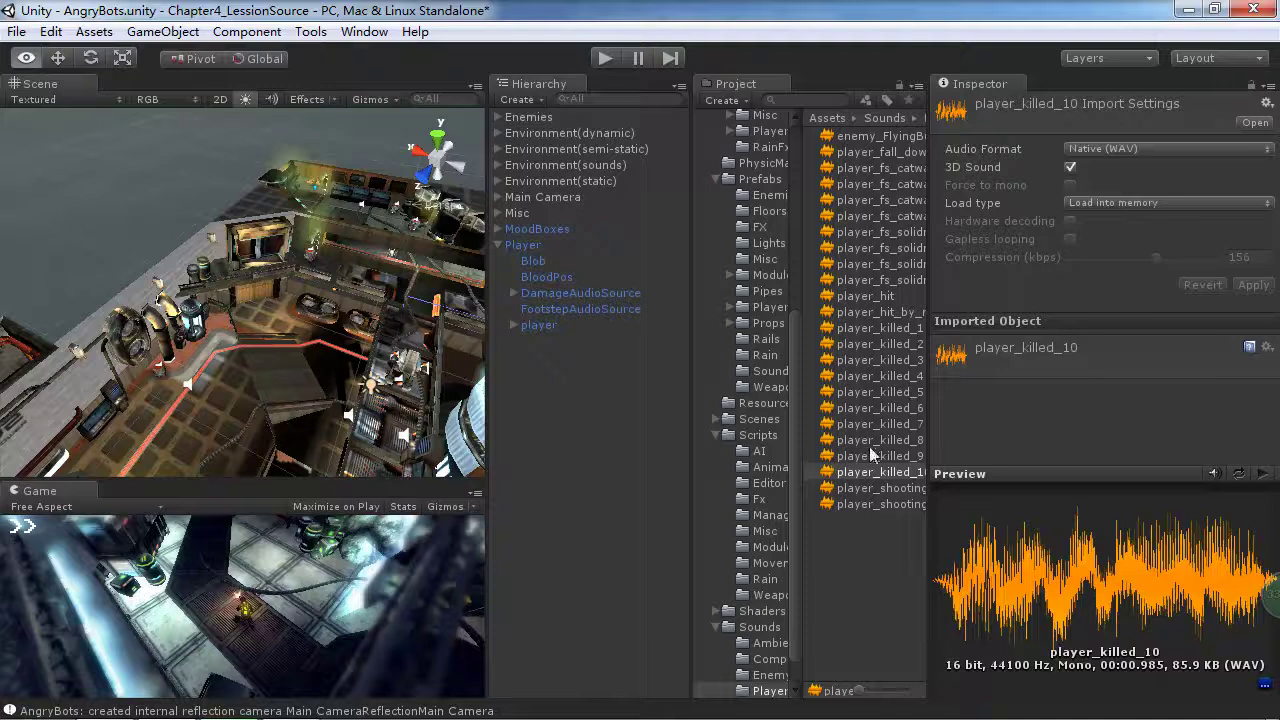
drag(690, 564, 574, 555)
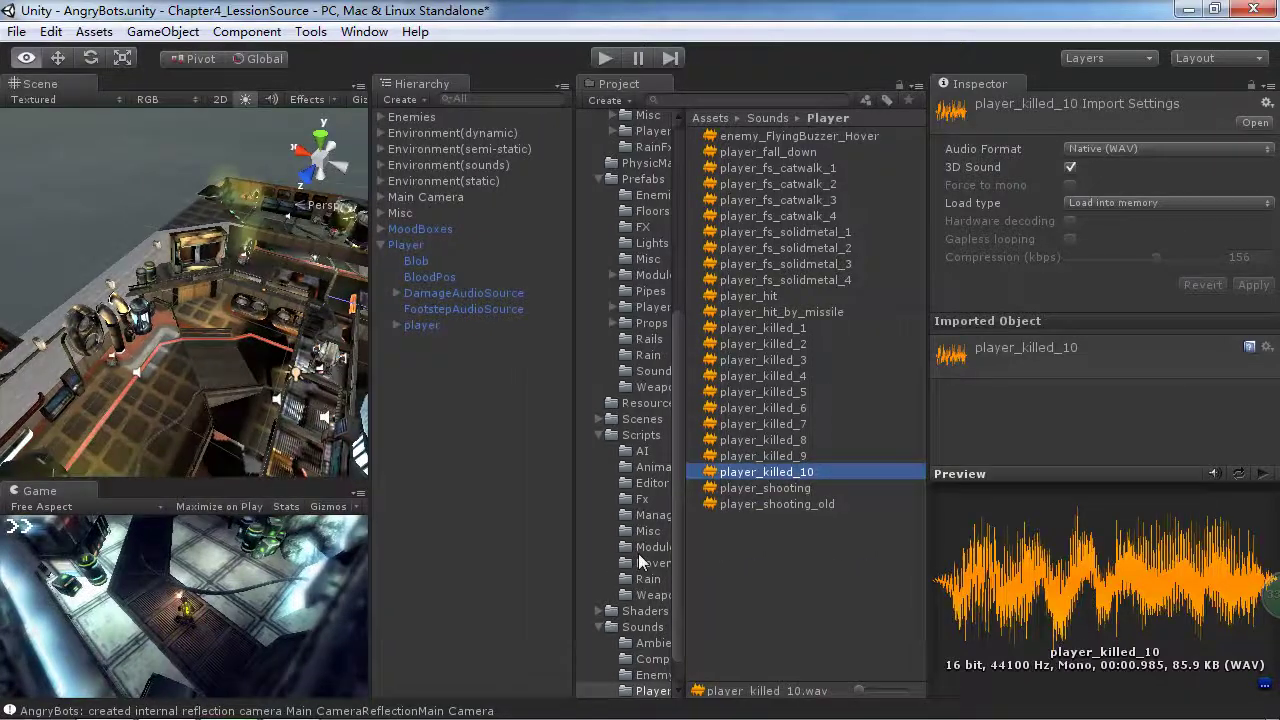
drag(690, 535, 757, 541)
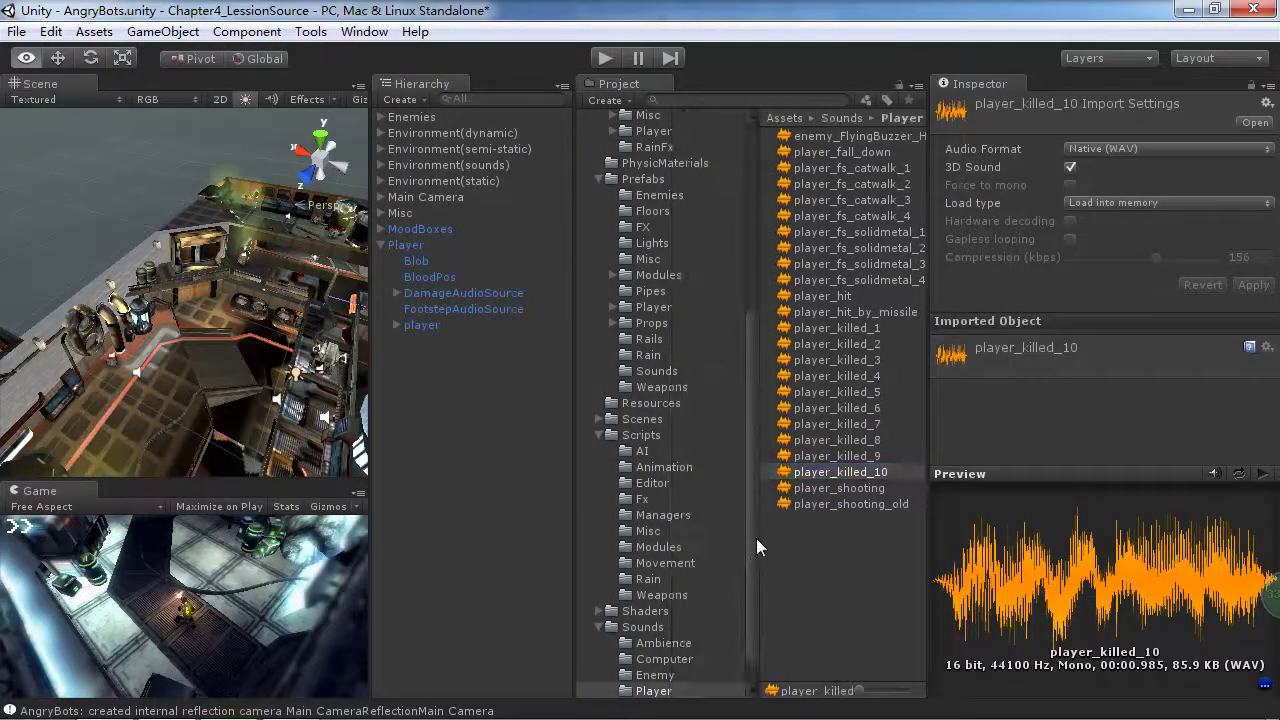
scroll(753, 601, down, 1)
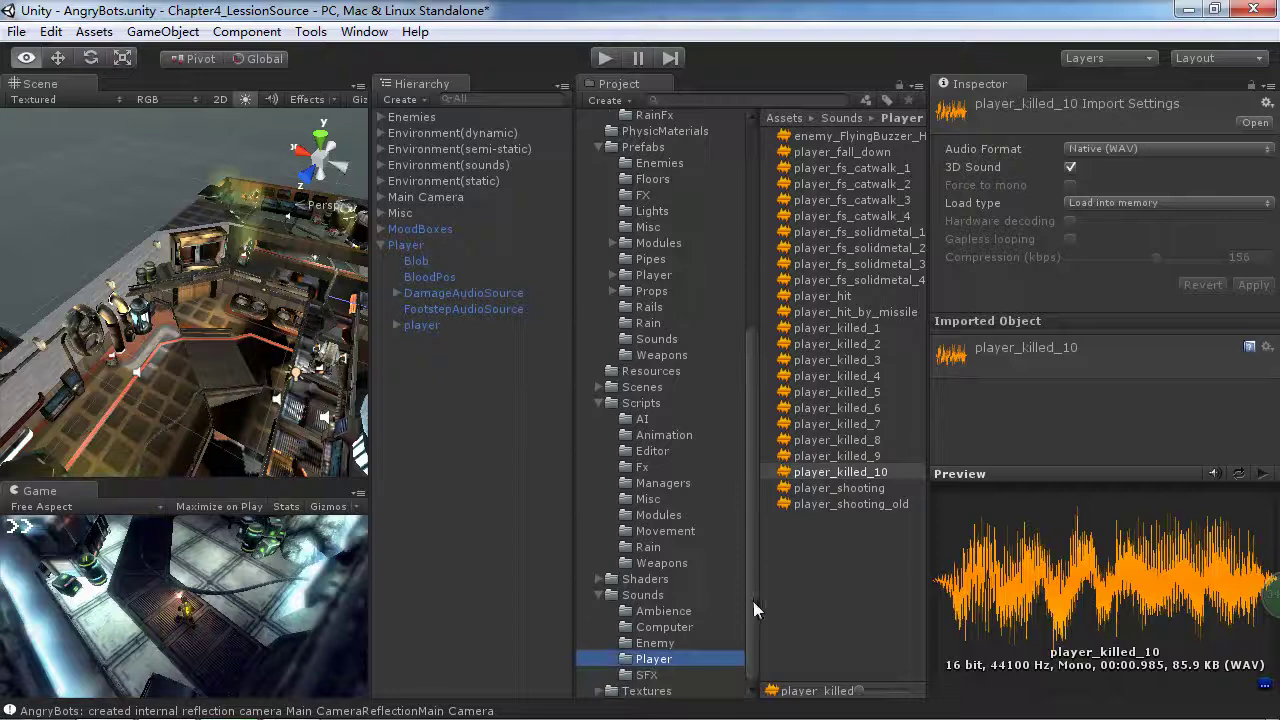
Browse the Ambience, Computer, Enemy, Player and SFX folders under Sounds
click(651, 600)
click(665, 608)
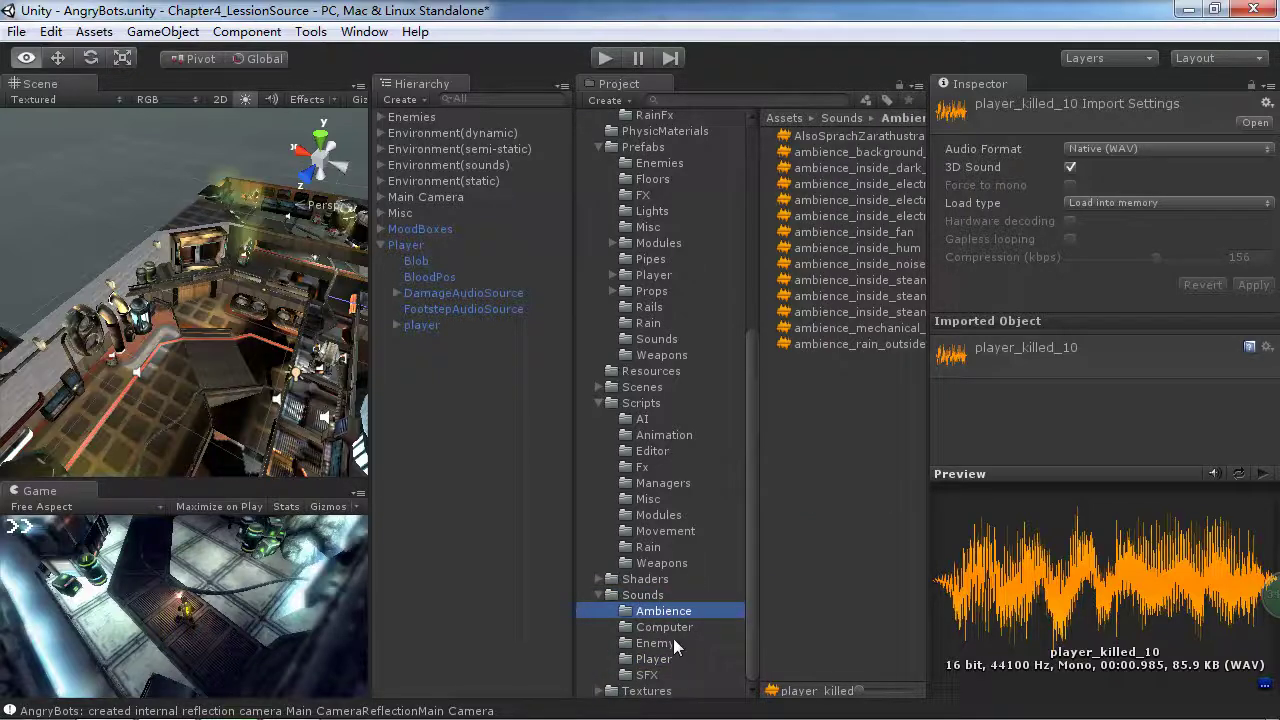
click(670, 627)
click(666, 646)
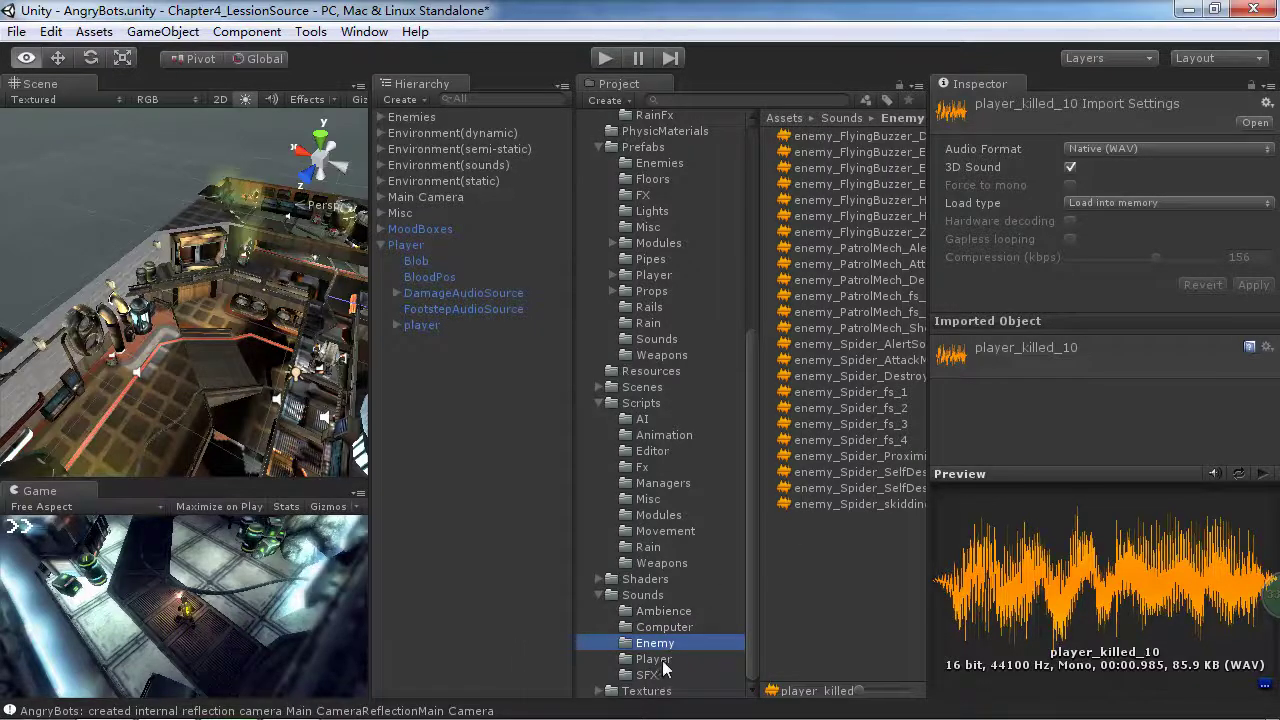
click(656, 660)
click(648, 689)
click(652, 674)
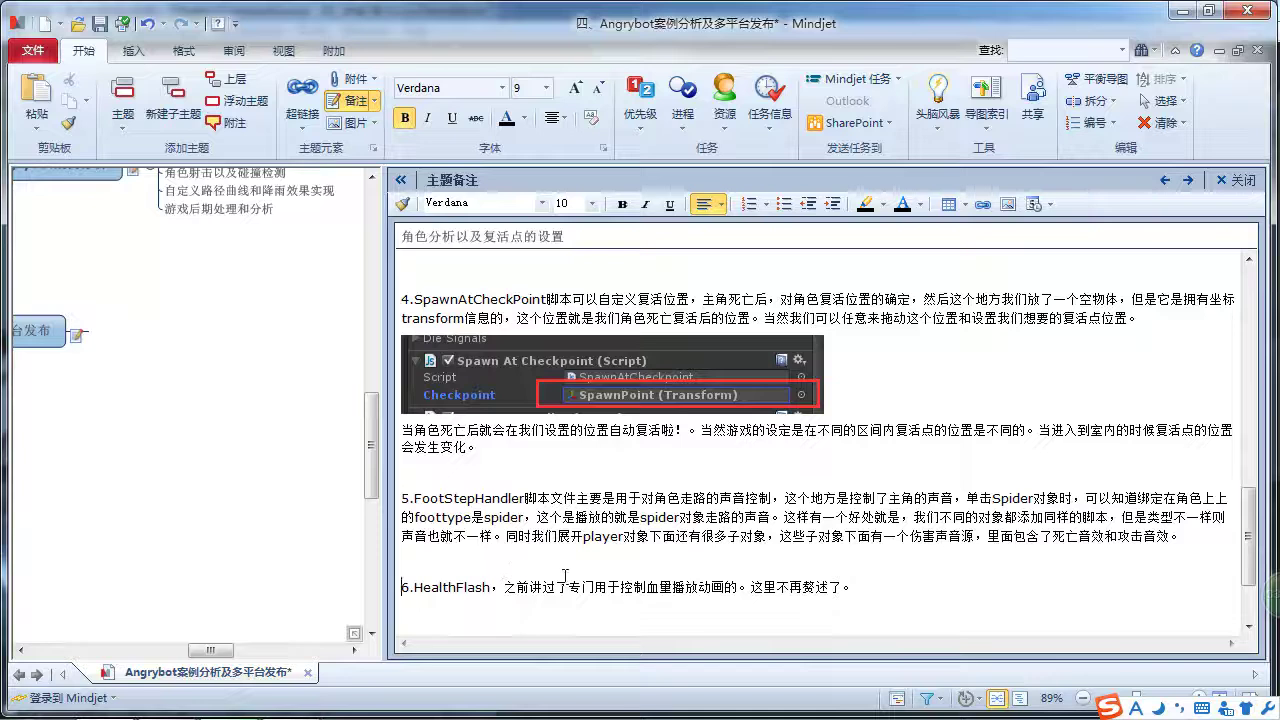
Switch to Mindjet and read the HealthFlash note and the closing paragraph on the character control lesson
key(alt)
click(858, 587)
scroll(864, 578, down, 2)
click(852, 492)
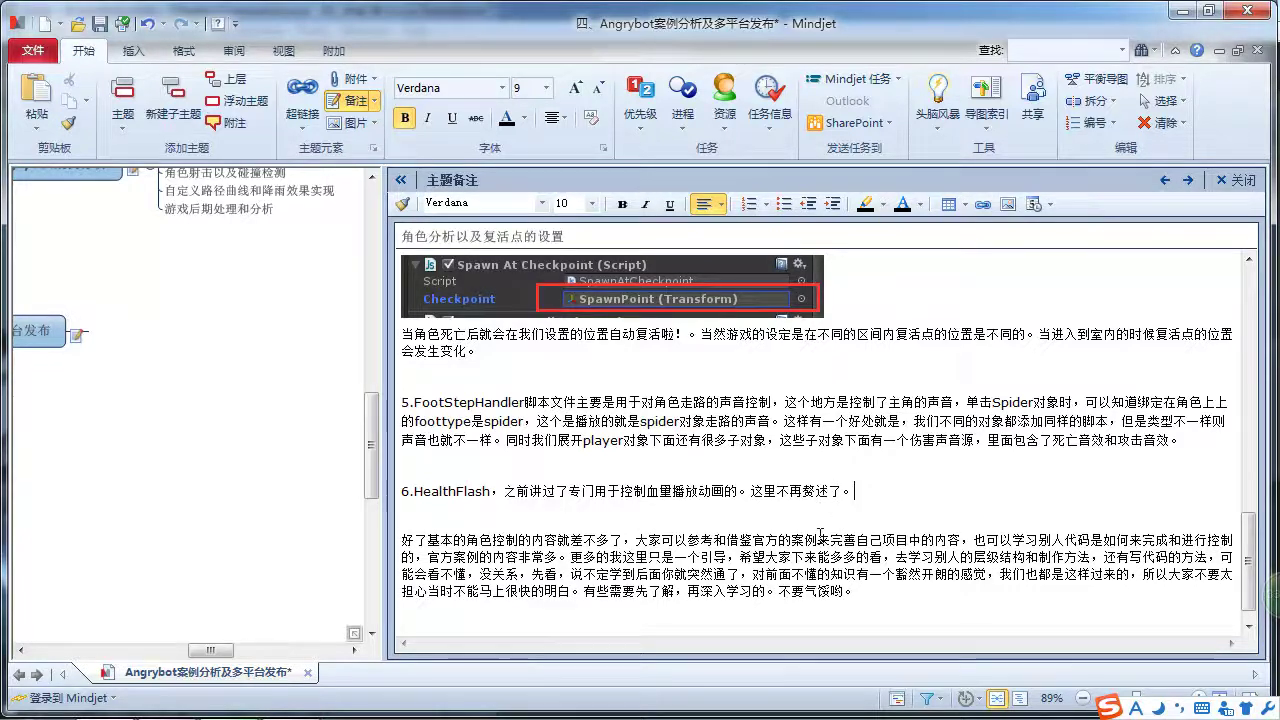
Switch to Visual Studio and examine PlayerMoveController.js, from its variable declarations through the Awake and Start functions
click(165, 700)
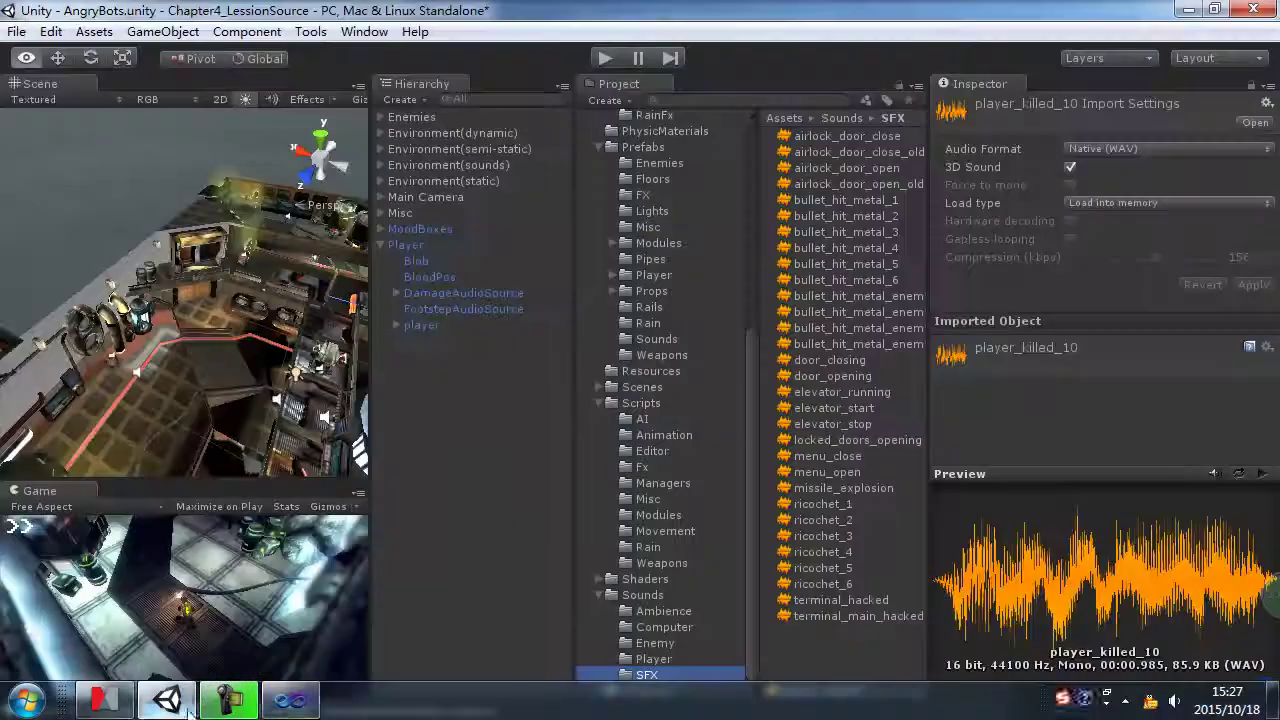
click(290, 700)
scroll(443, 343, down, 7)
scroll(458, 366, down, 20)
scroll(451, 313, up, 20)
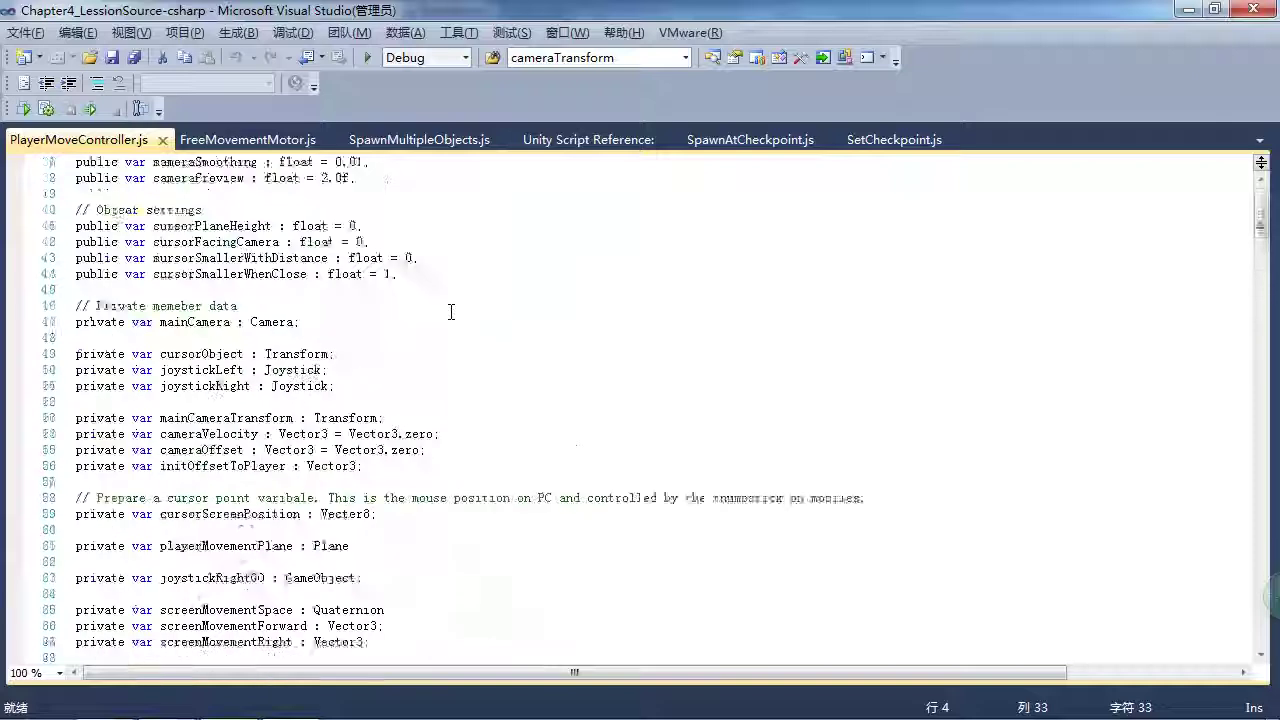
scroll(451, 313, up, 12)
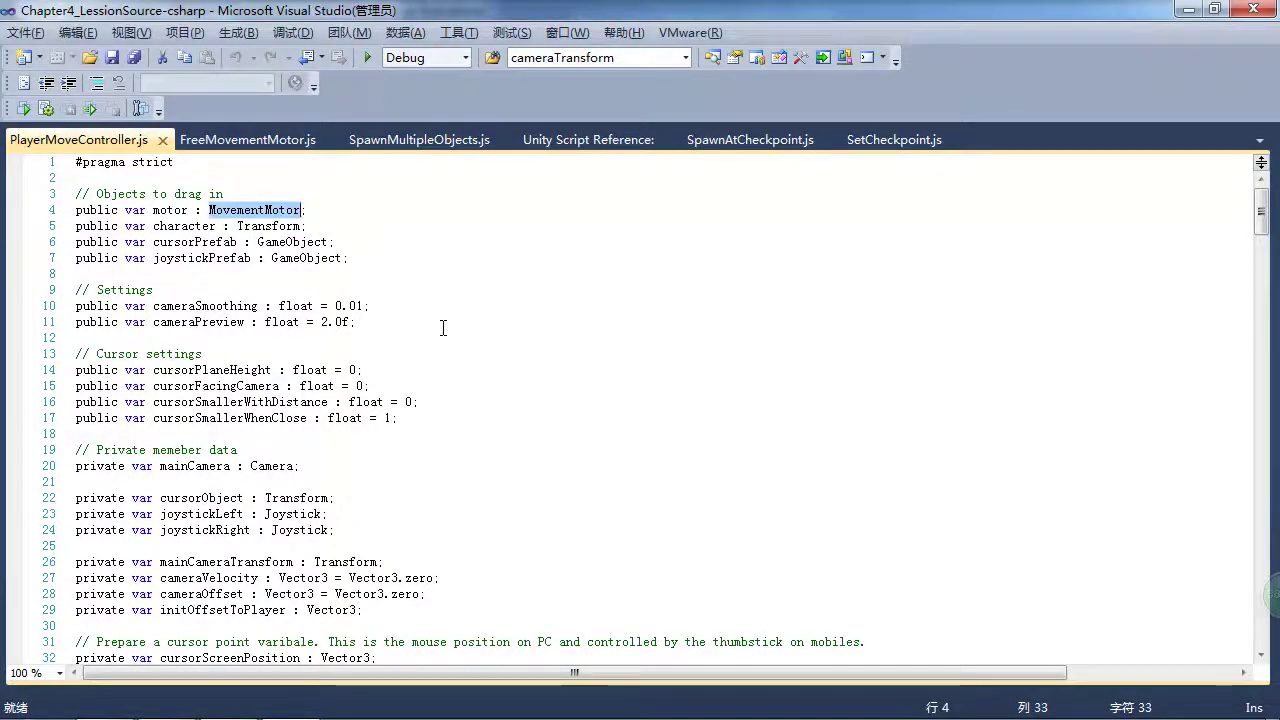
scroll(571, 321, down, 16)
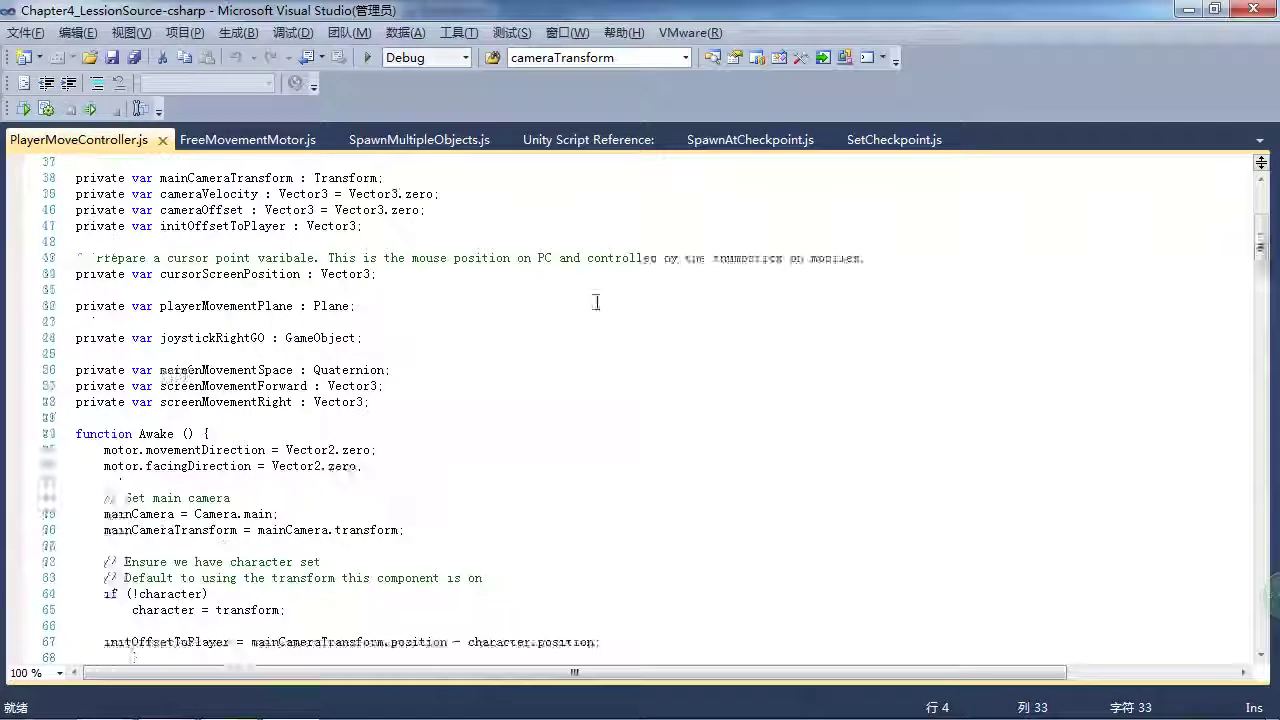
scroll(599, 386, down, 3)
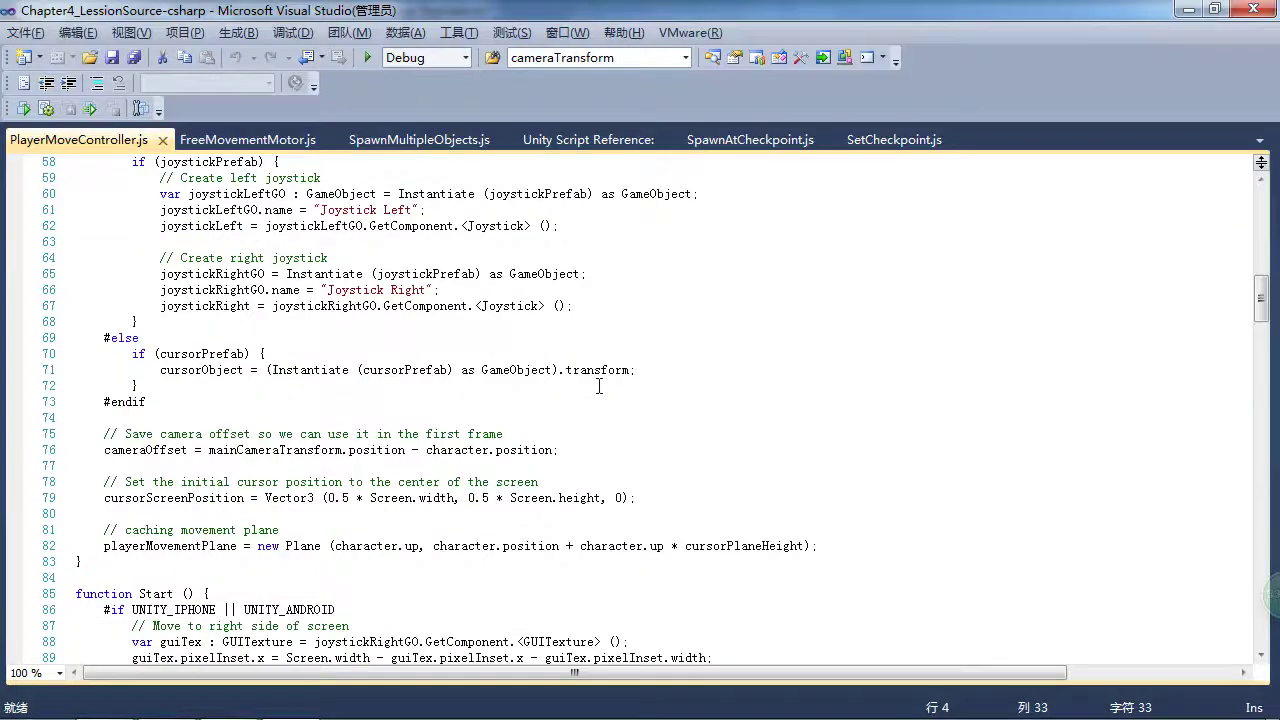
scroll(599, 386, down, 3)
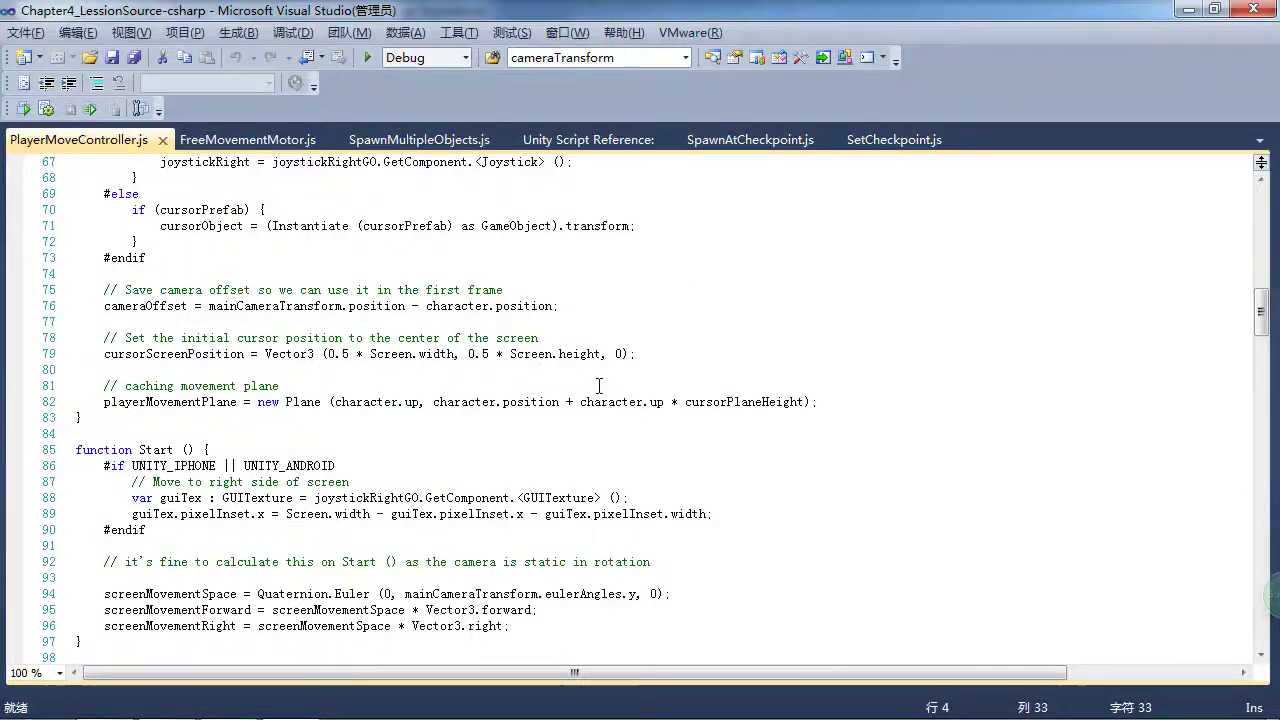
scroll(599, 386, down, 1)
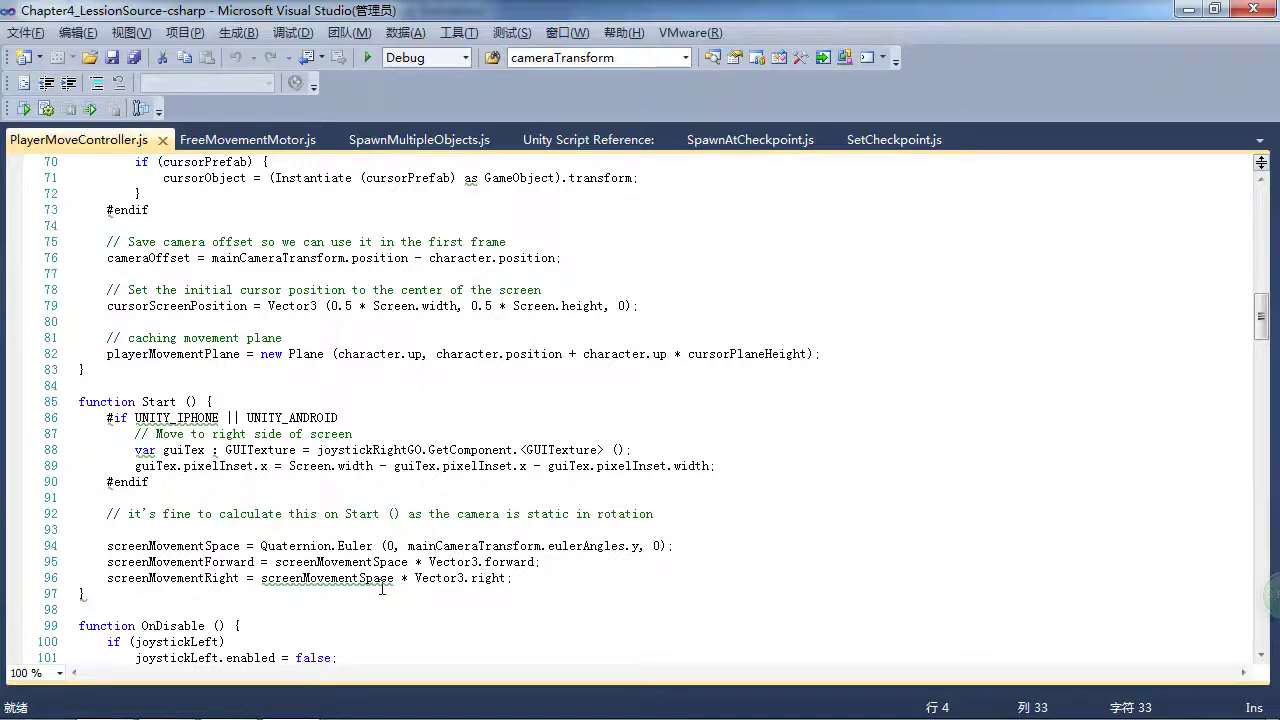
Look back over the earlier code in PlayerMoveController.js and return to the lesson notes in Mindjet
scroll(414, 527, up, 3)
scroll(414, 527, up, 17)
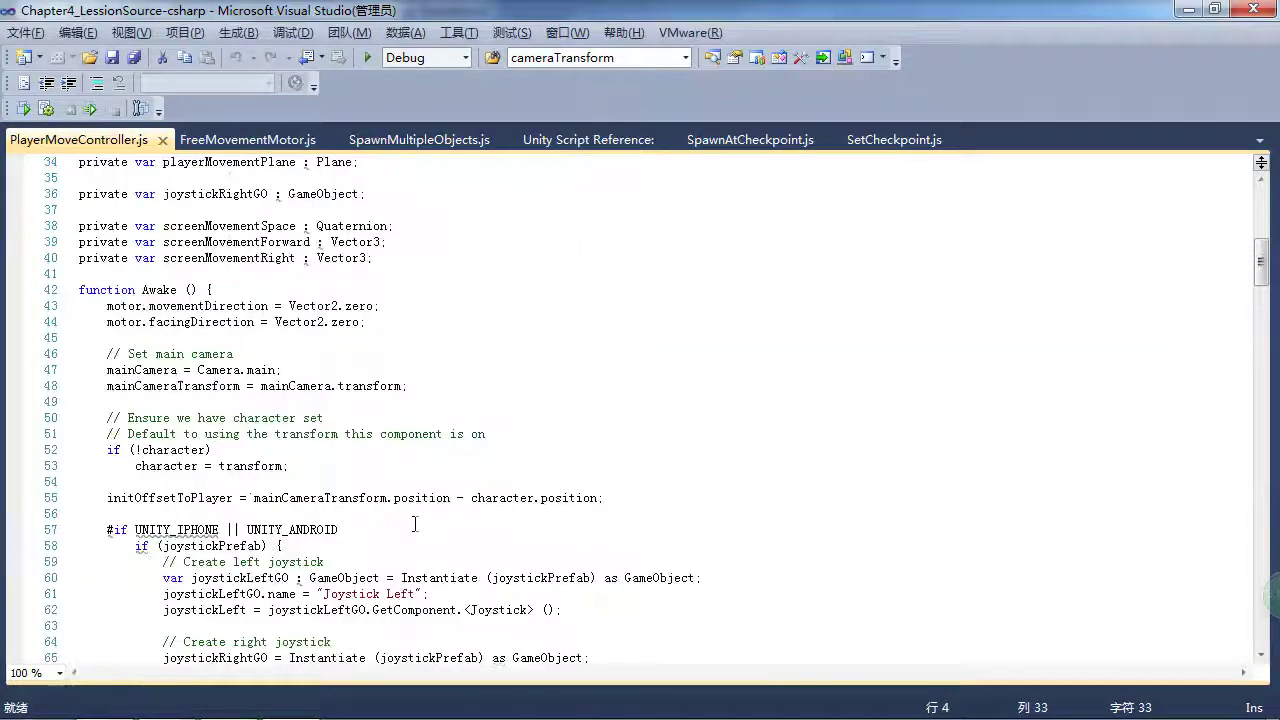
key(alt+Tab)
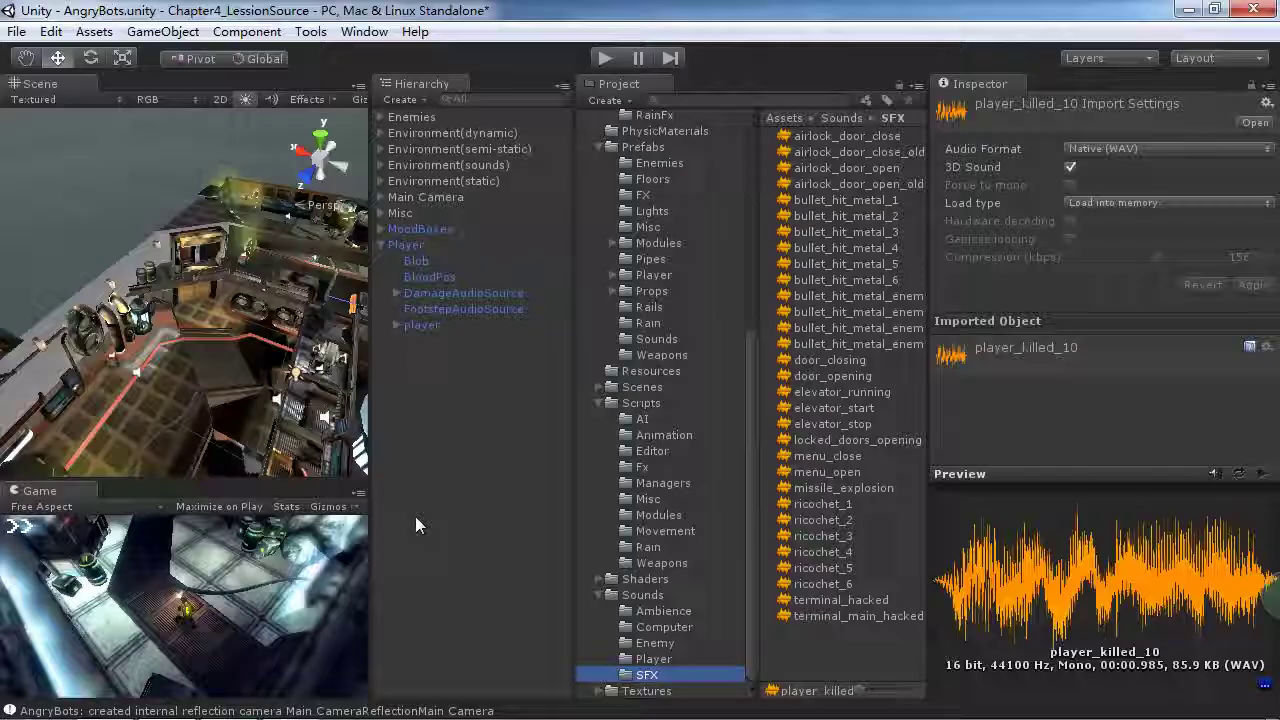
click(286, 702)
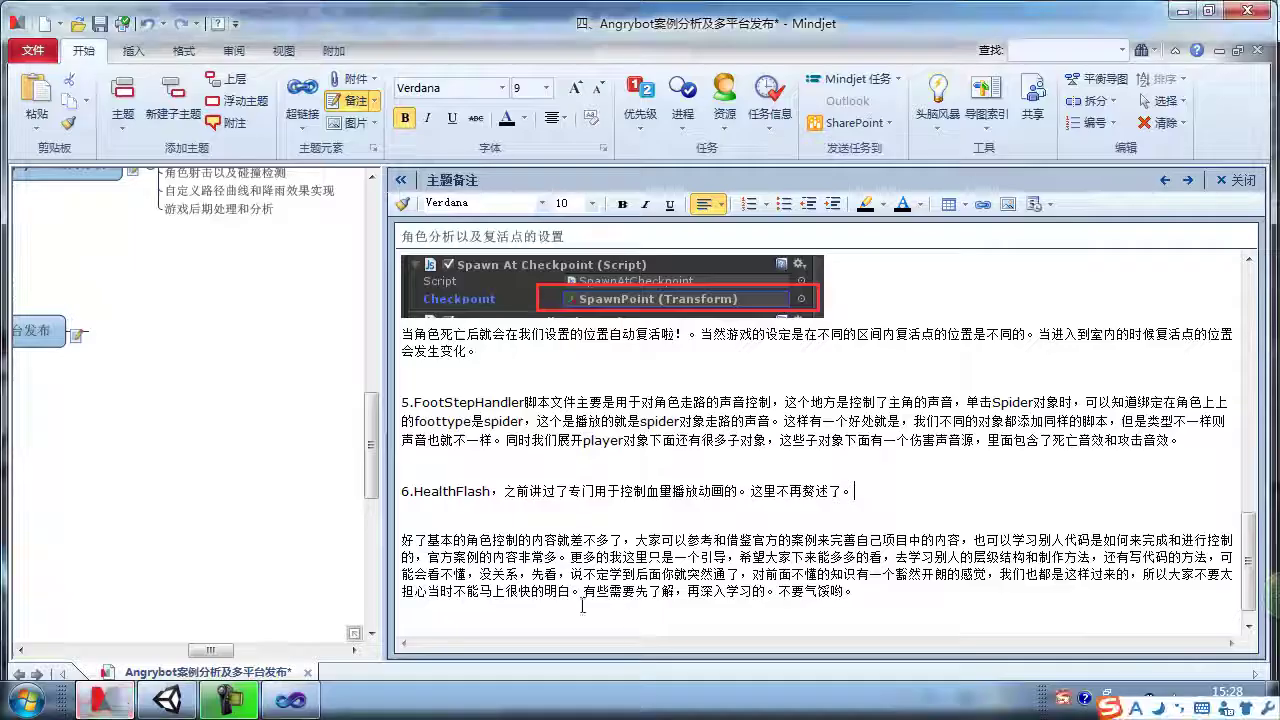